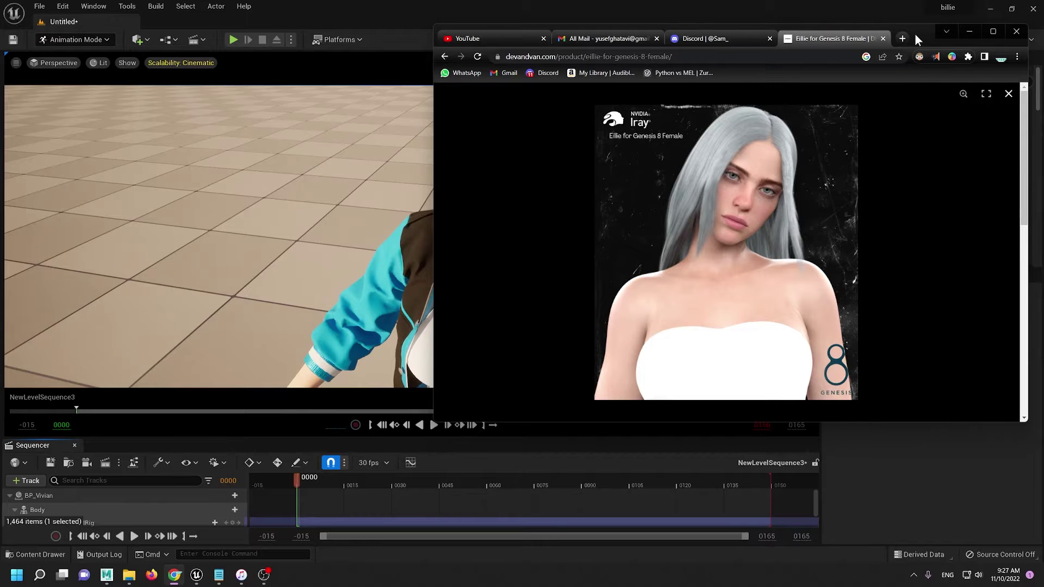
Step: Examine the Eillie for Genesis 8 Female render in the browser as a likeness reference, and return to the Unreal Editor scene
drag(916, 34, 855, 126)
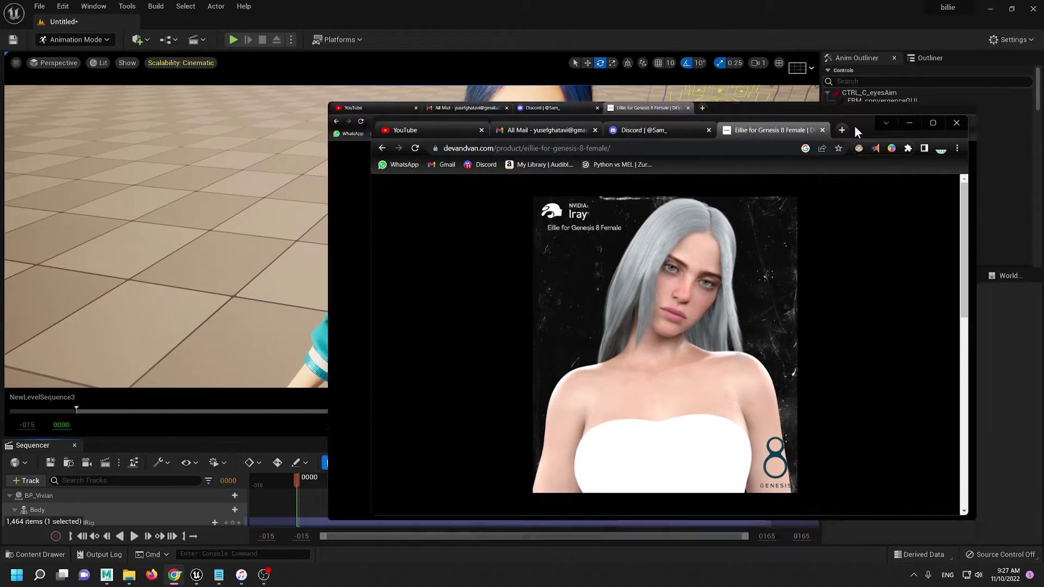
double_click(854, 125)
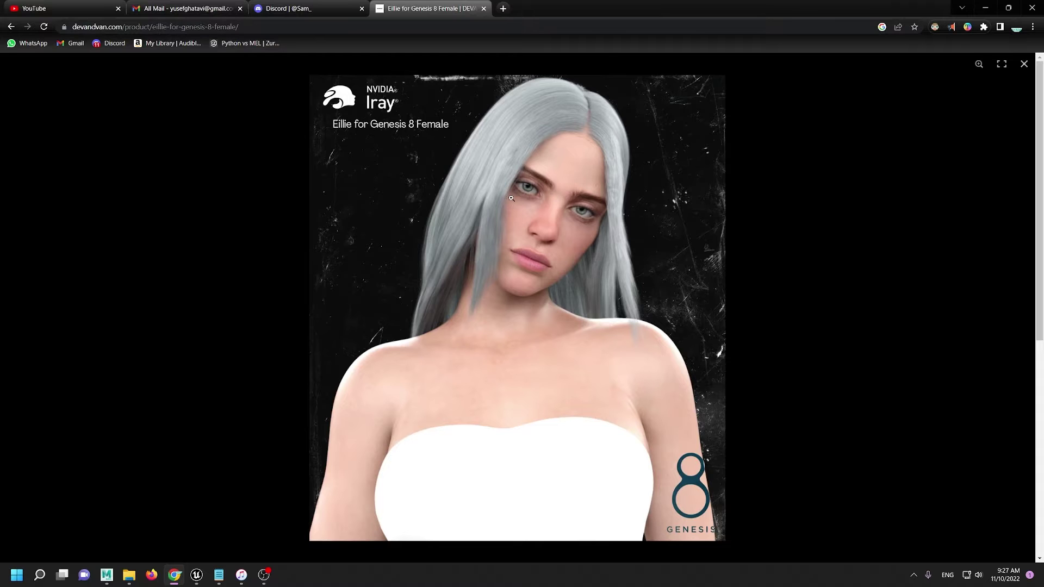
double_click(672, 5)
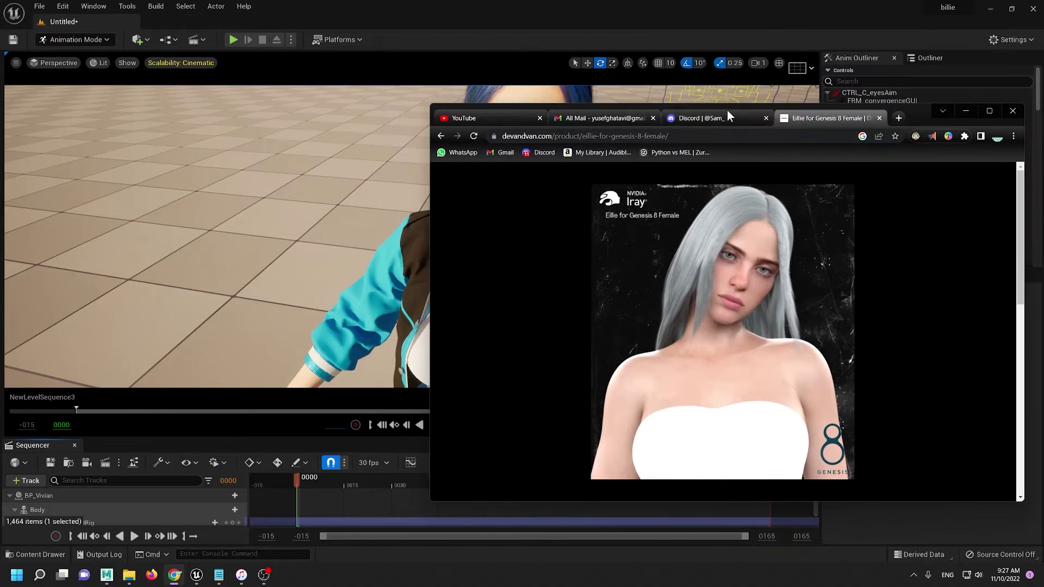
click(494, 71)
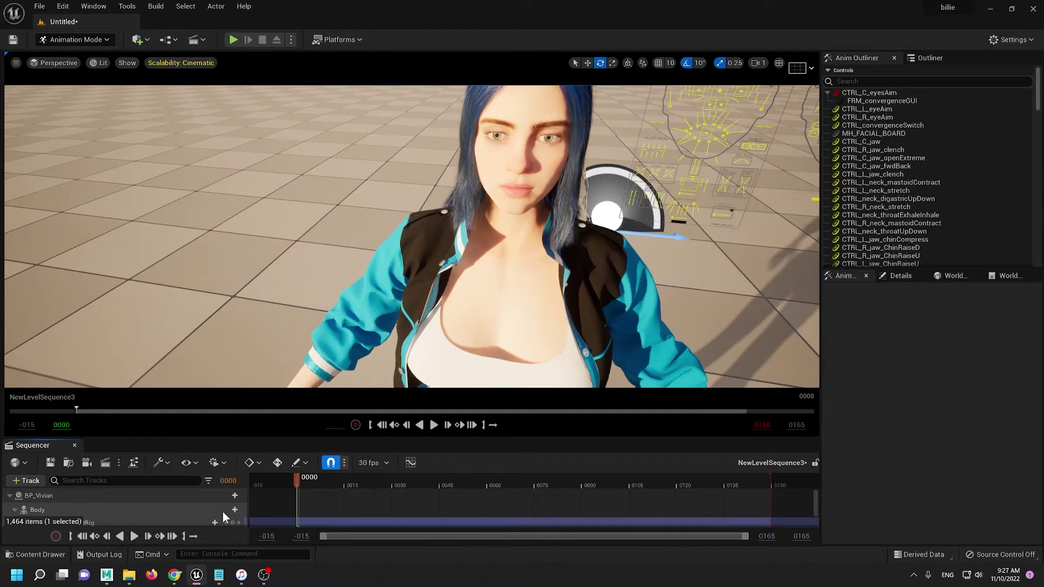
click(175, 576)
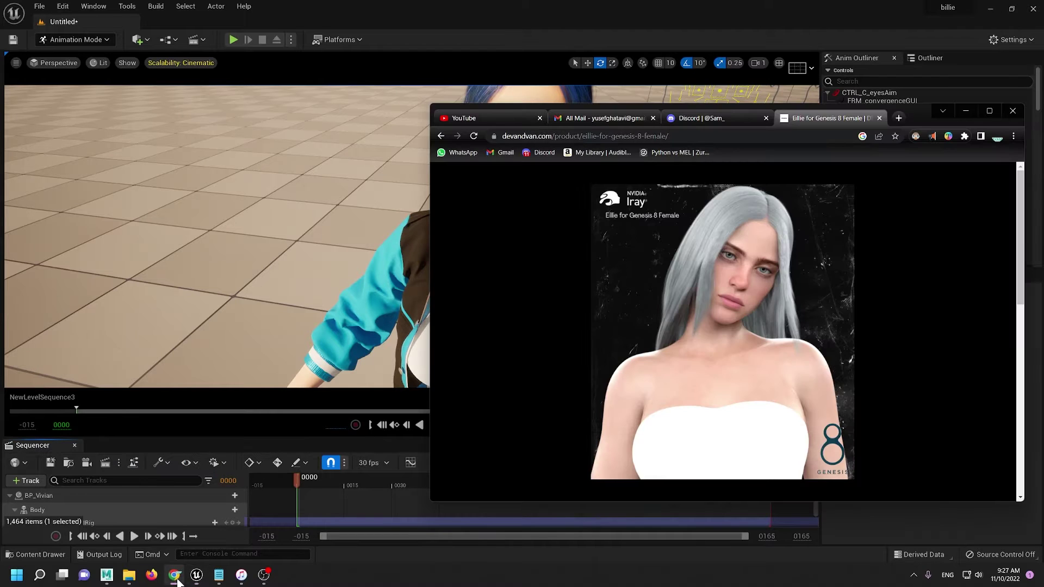
double_click(925, 115)
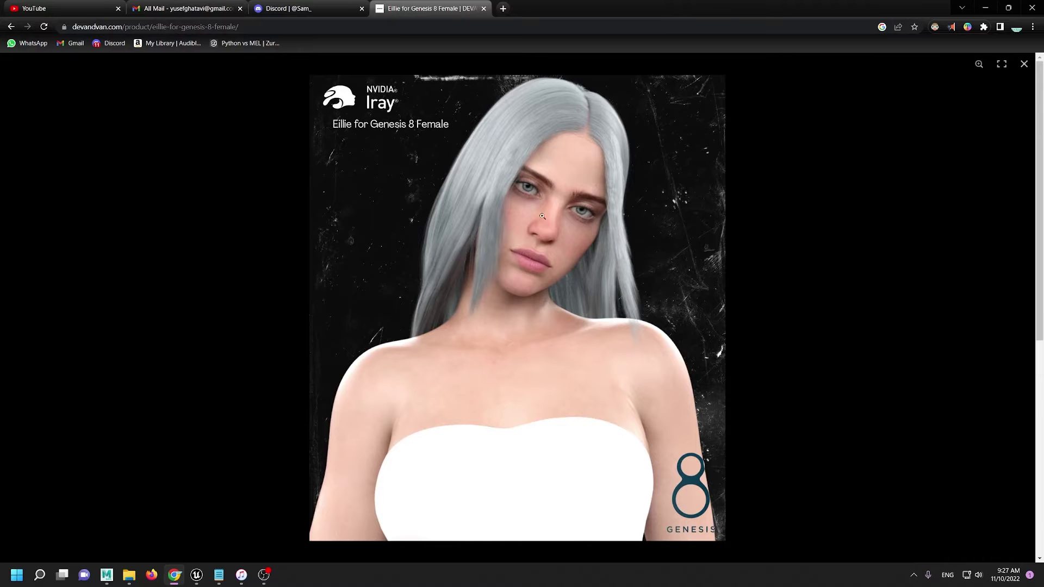
click(509, 237)
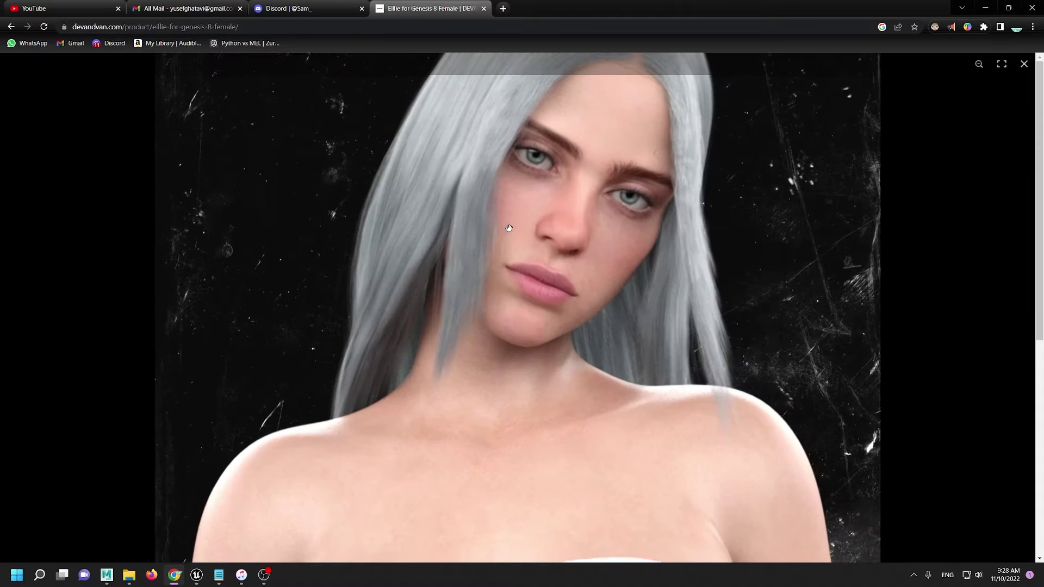
click(634, 161)
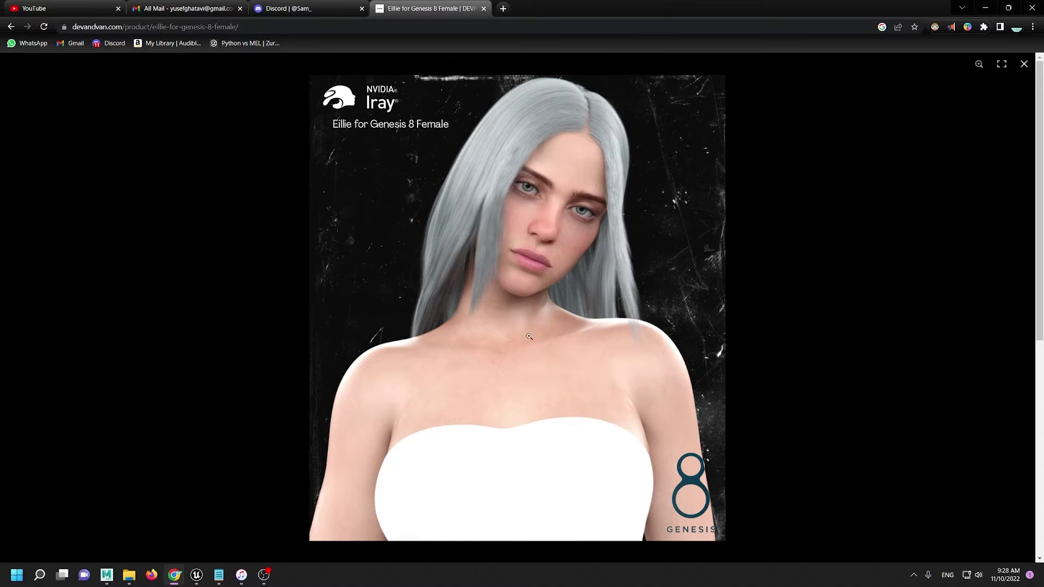
double_click(721, 6)
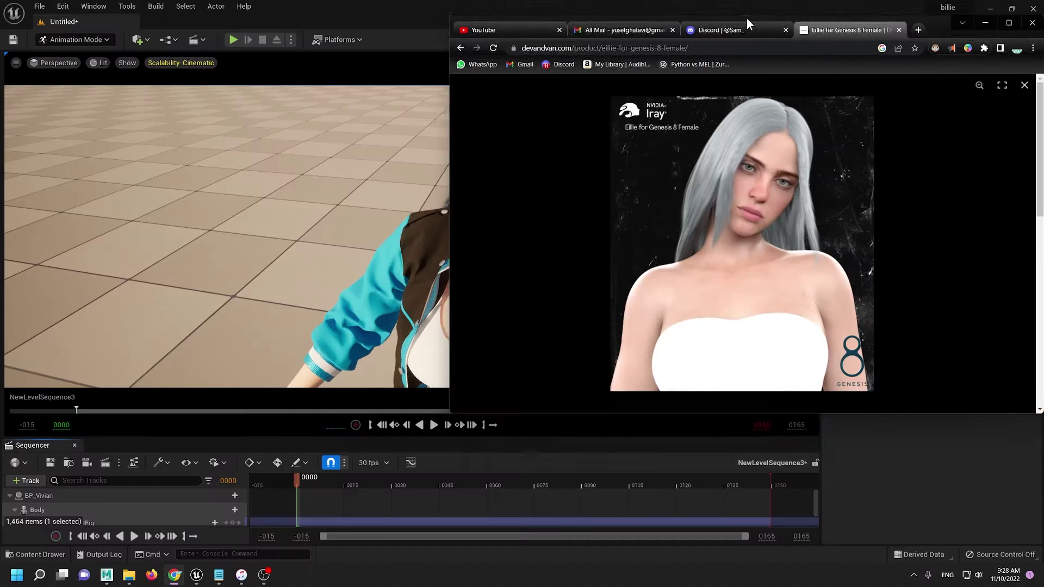
click(543, 8)
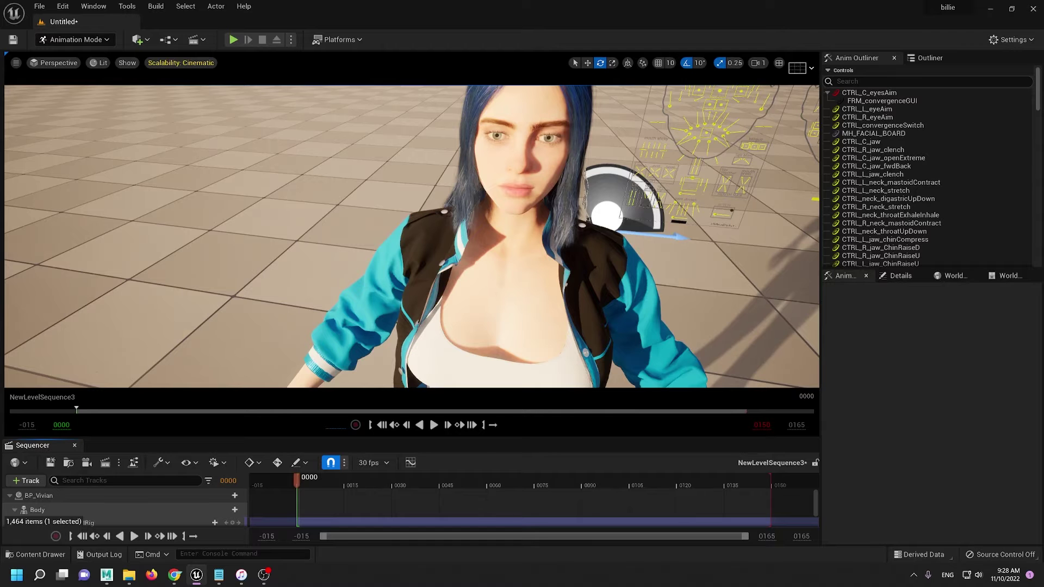
Step: Examine the character's varsity jacket, crop top, belt and denim shorts from several distances, leaving the character deselected
right_drag(491, 221, 495, 296)
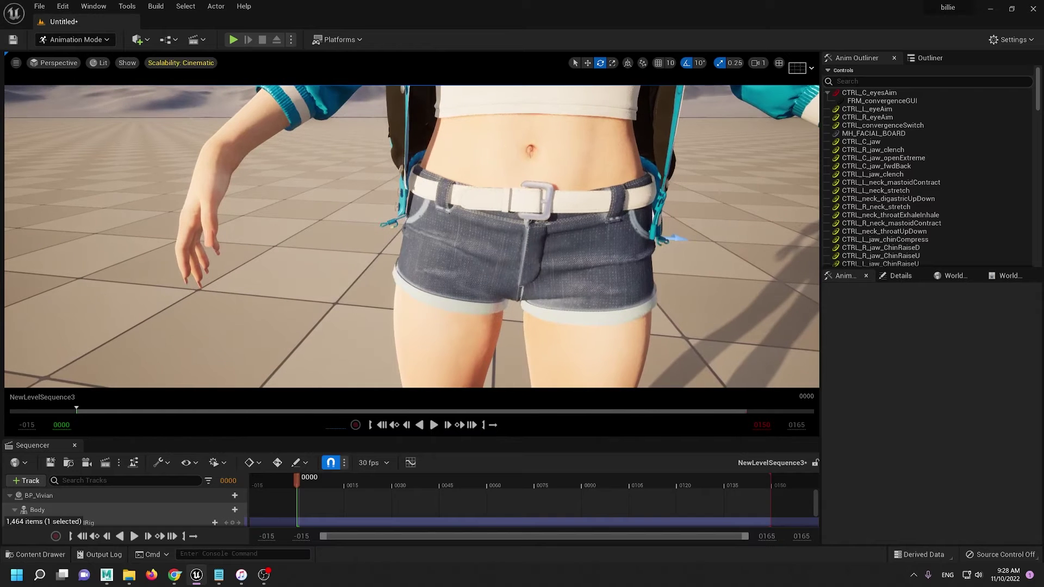
key(s)
key(e)
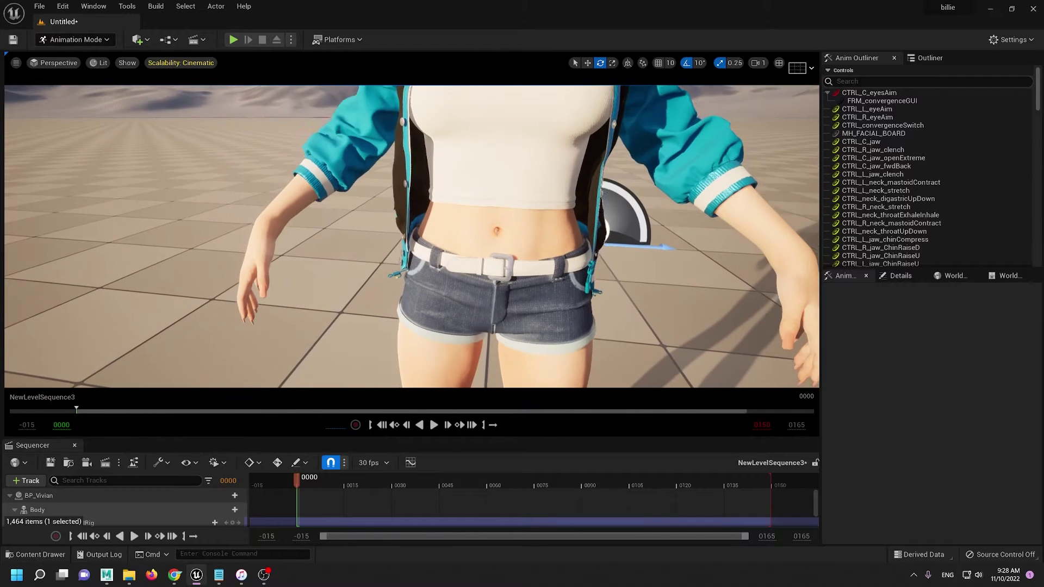
right_drag(495, 285, 608, 327)
right_drag(437, 298, 486, 269)
right_drag(636, 203, 625, 223)
click(459, 254)
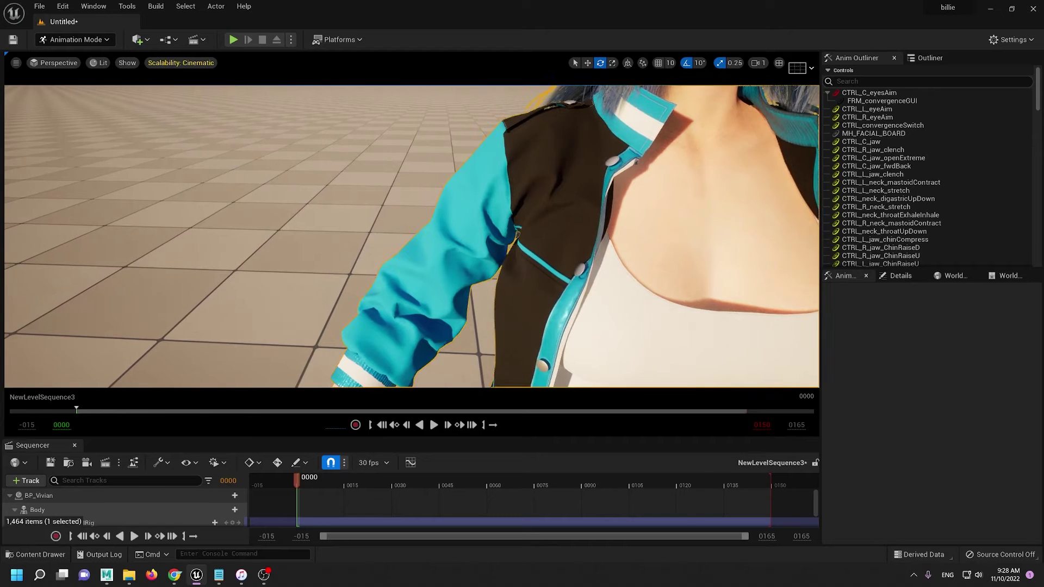
right_drag(576, 255, 629, 269)
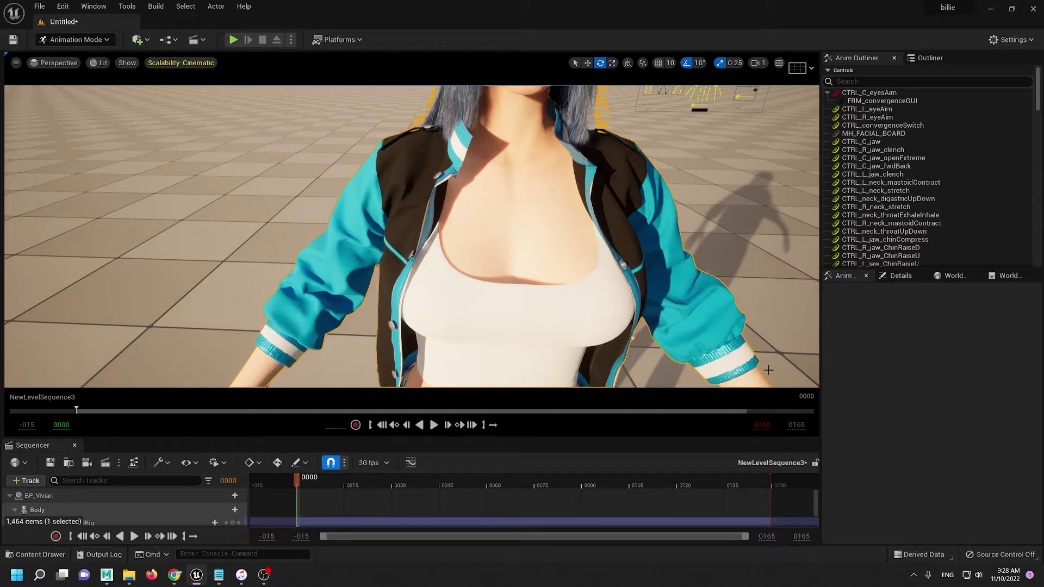
mouse_move(550, 223)
right_down()
mouse_move(529, 205)
mouse_move(546, 207)
right_up()
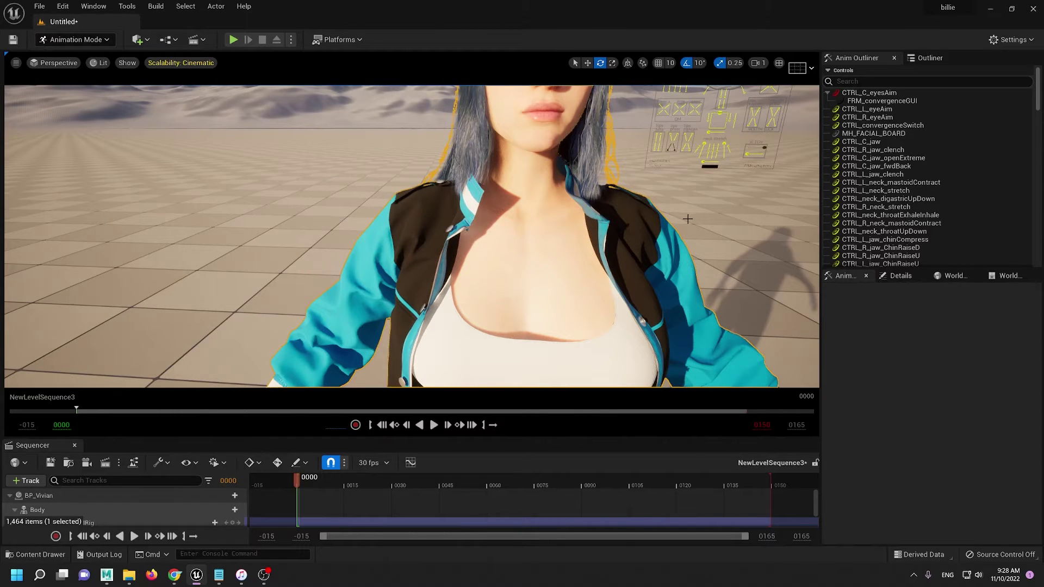
click(735, 222)
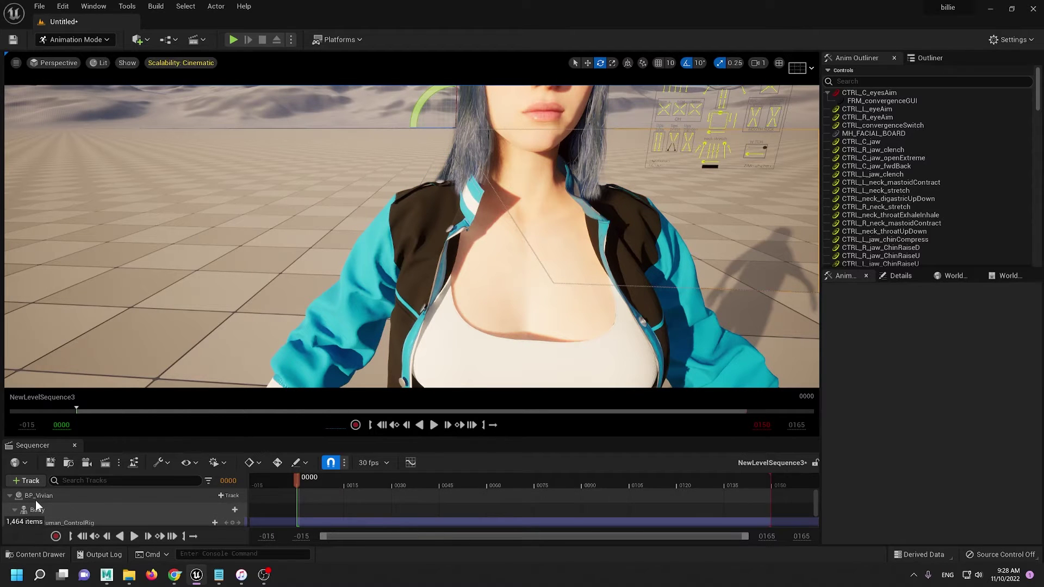
Step: Select the body's MetaHuman_ControlRig track and rotate upperarm_l_fk_ctrl to raise the character's left arm out sideways
scroll(35, 500, down, 2)
scroll(55, 507, up, 2)
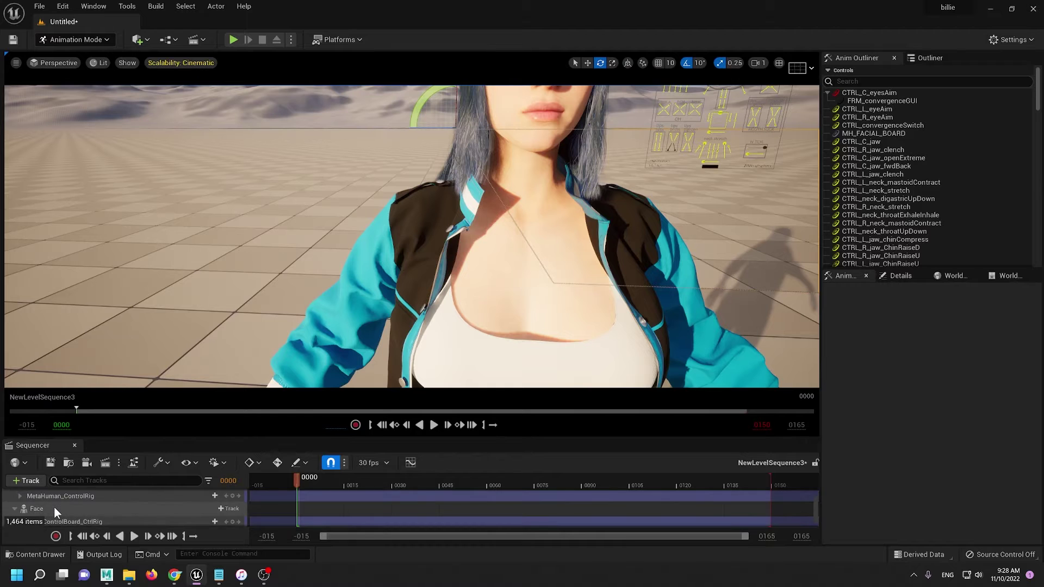
click(61, 496)
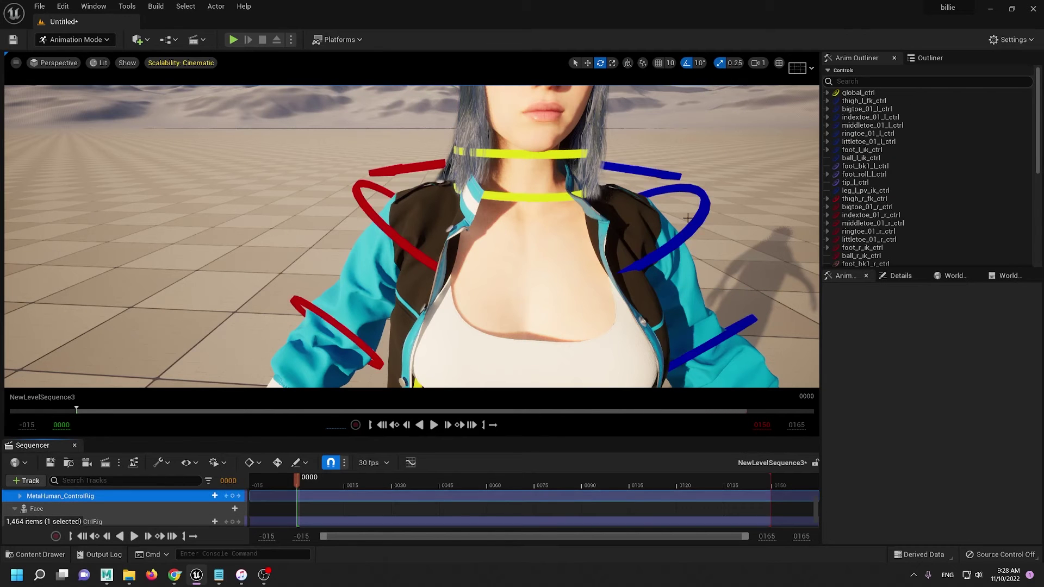
click(653, 258)
mouse_move(586, 217)
mouse_down()
mouse_move(576, 261)
mouse_move(582, 236)
mouse_up()
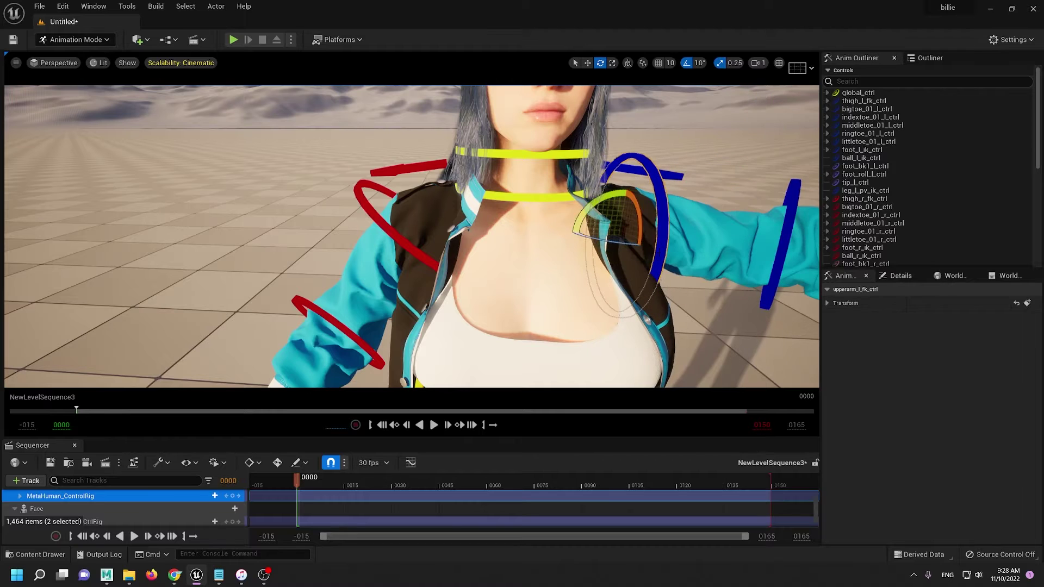
right_drag(641, 211, 714, 256)
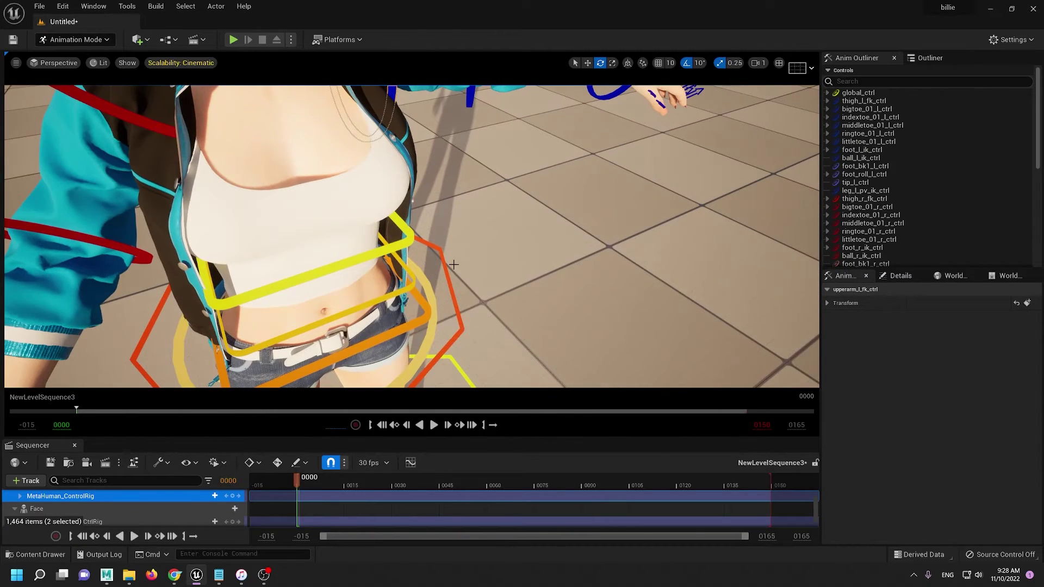
mouse_move(453, 265)
right_down()
mouse_move(454, 283)
mouse_move(453, 255)
right_up()
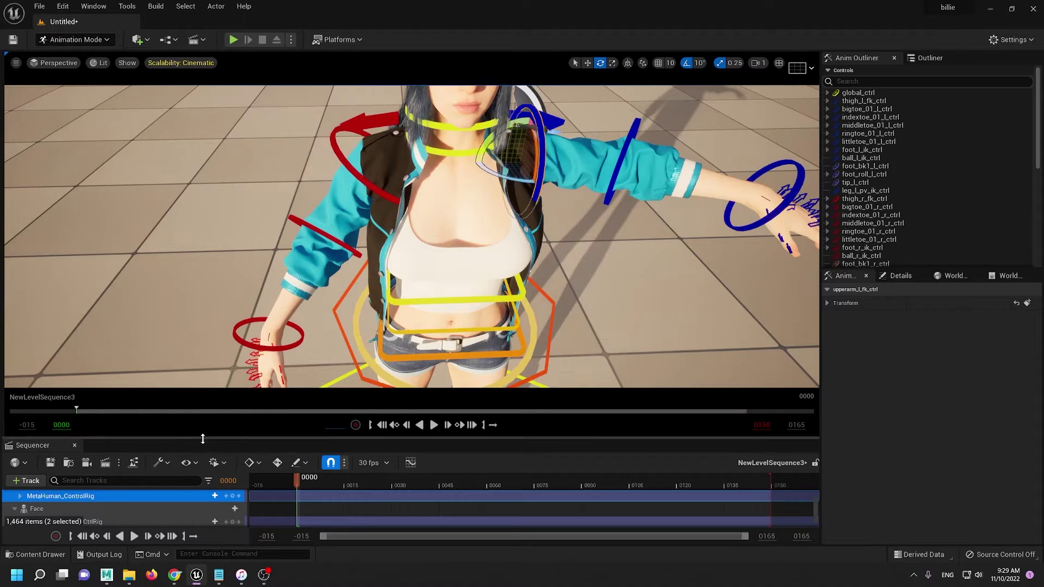
Step: Select the Face_ControlBoard_CtrlRig track in the Sequencer and frame the facial control board beside the character's head
drag(202, 438, 191, 380)
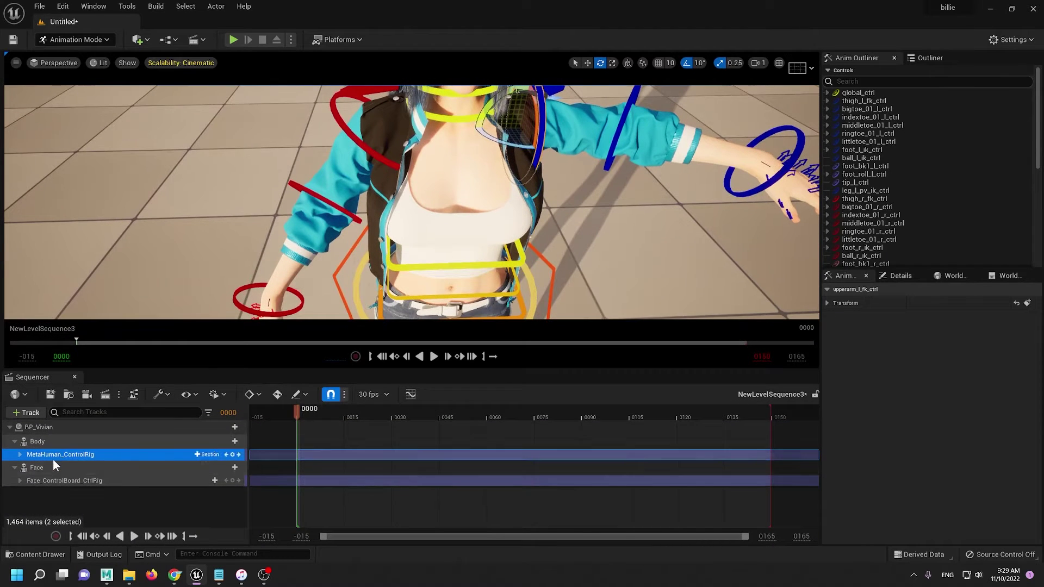
click(59, 478)
right_drag(412, 217, 435, 177)
right_drag(571, 263, 574, 220)
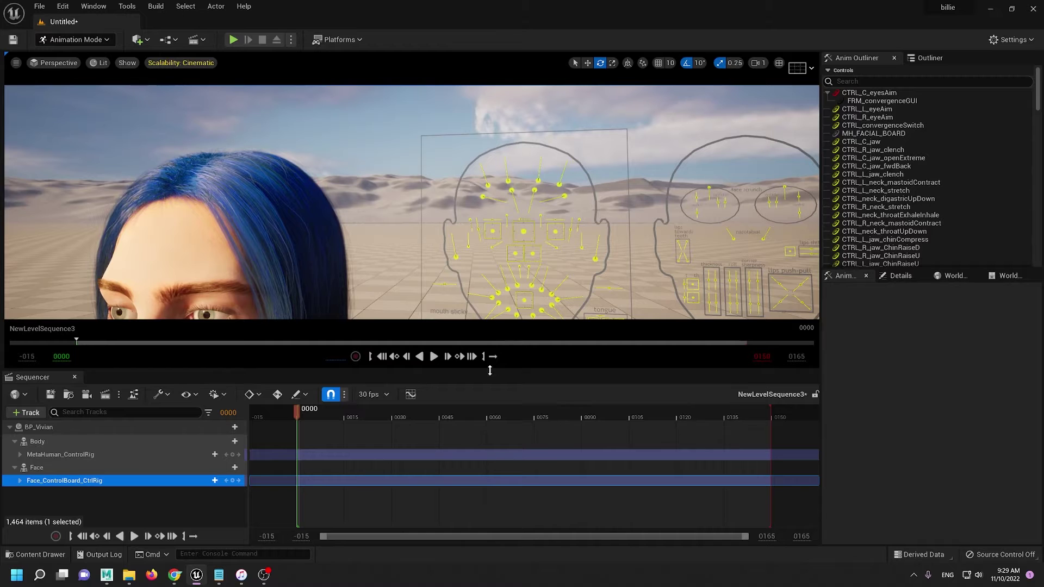
drag(491, 373, 491, 443)
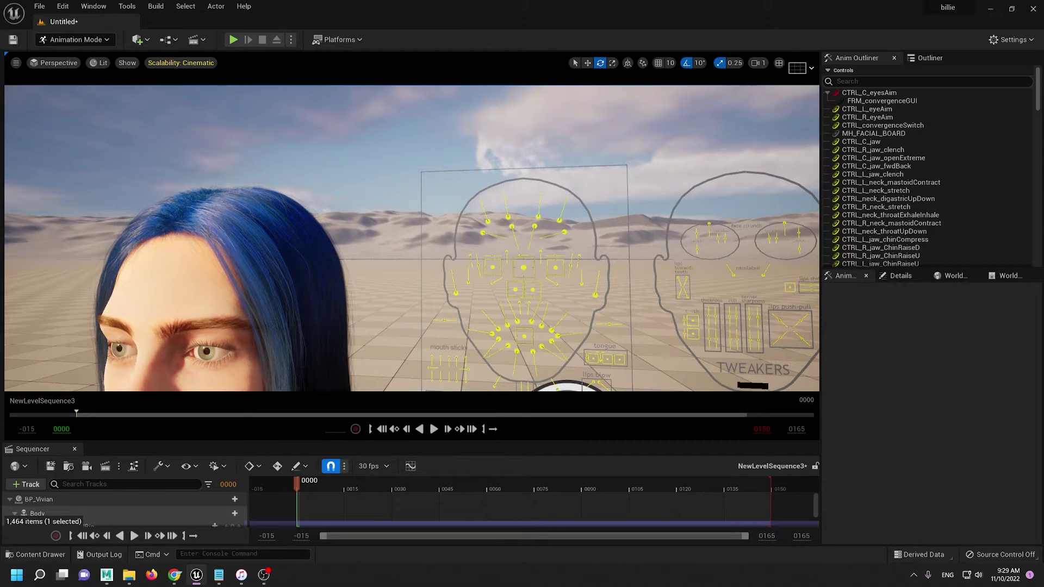
Step: Move the facial board's CTRL_C_eye control to about X 0.05, Y -0.15 to shift the character's gaze
click(523, 267)
right_drag(527, 261, 555, 275)
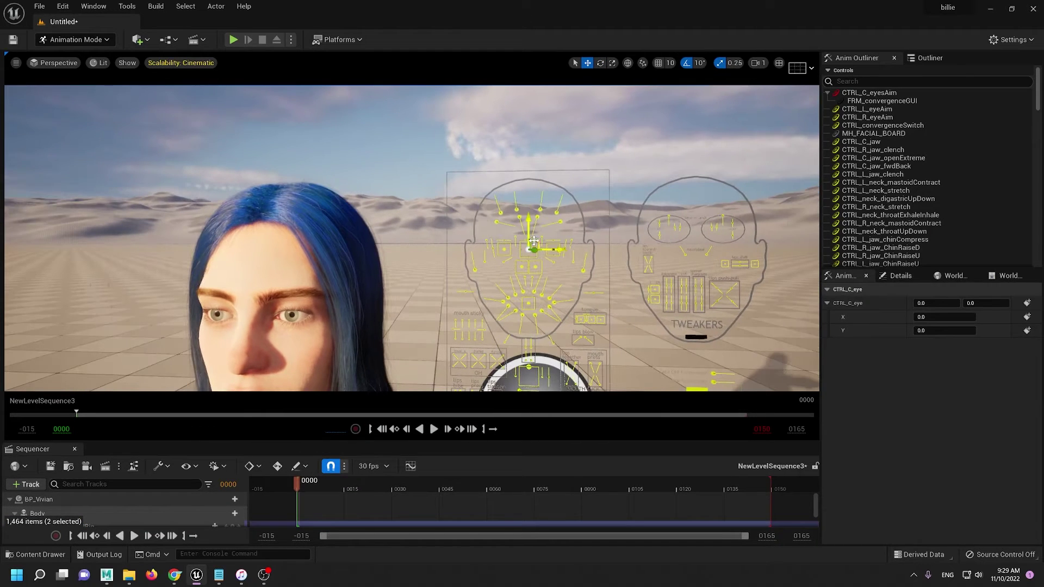
drag(533, 241, 527, 242)
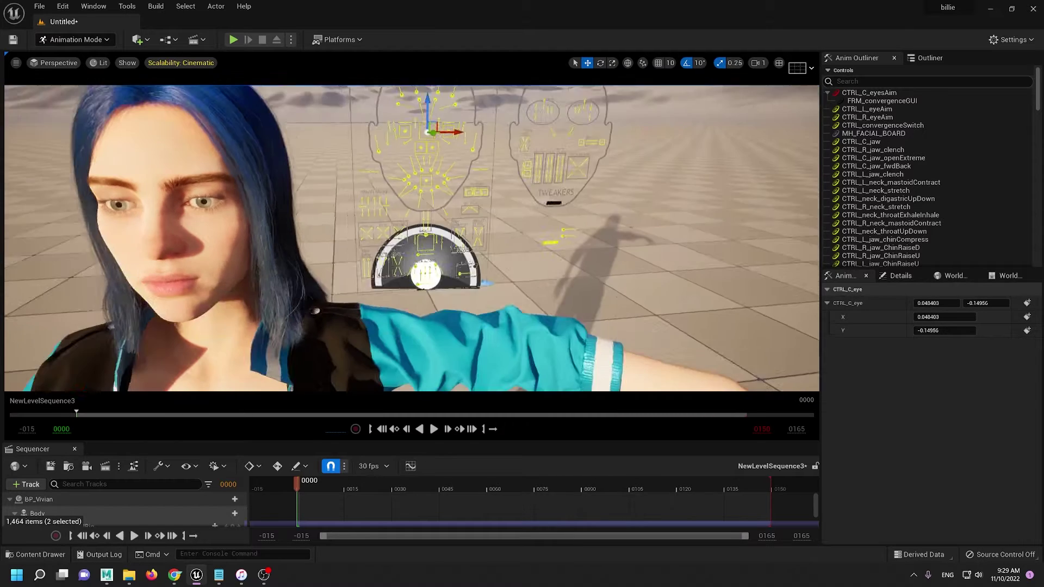
Step: Try moving the CTRL_C_jaw control on the facial board
right_drag(475, 235, 489, 234)
click(475, 214)
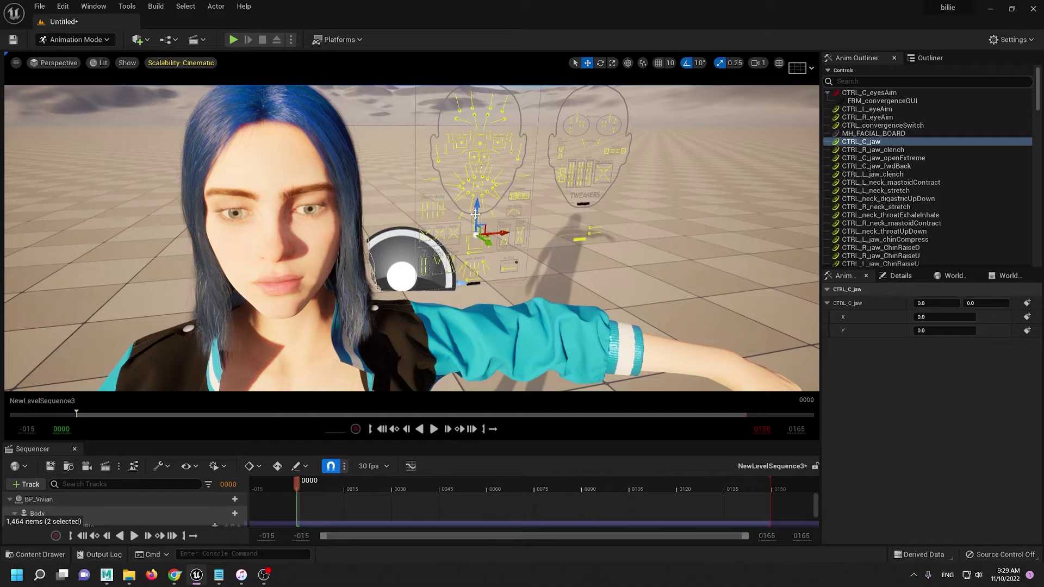
mouse_move(477, 212)
mouse_down()
mouse_move(477, 239)
mouse_move(485, 202)
mouse_up()
right_drag(455, 190, 455, 190)
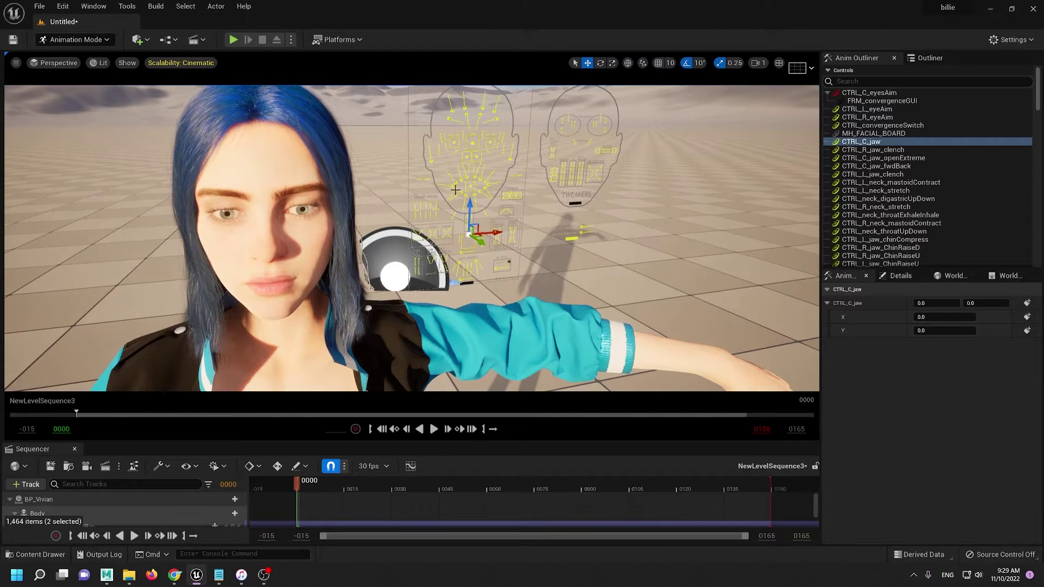
Step: Switch the transform gizmo to local space for CTRL_R_mouth_dimple, and select the group of mouth controls below the mouth sticky sliders
click(451, 185)
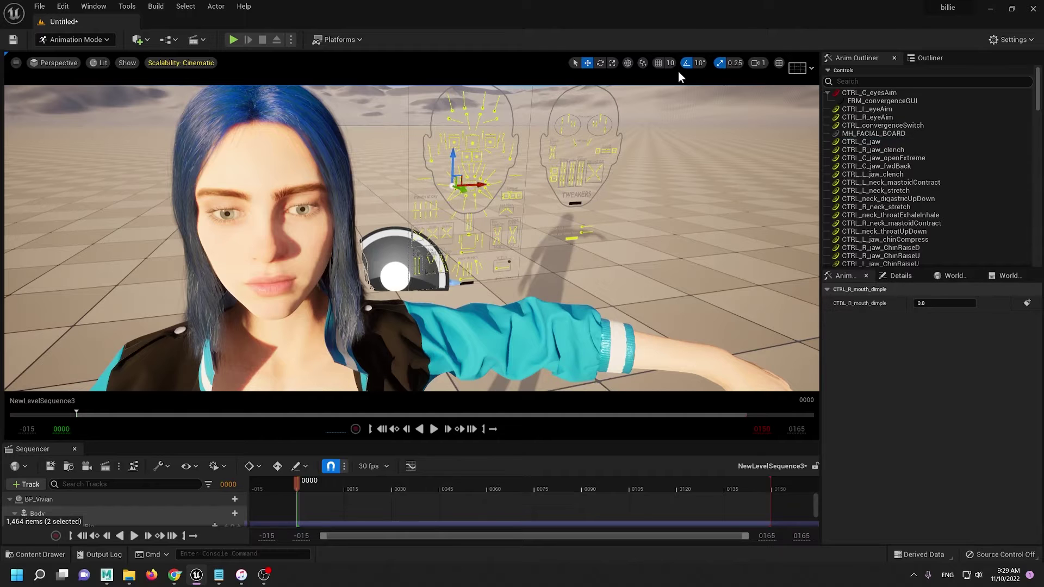
click(627, 62)
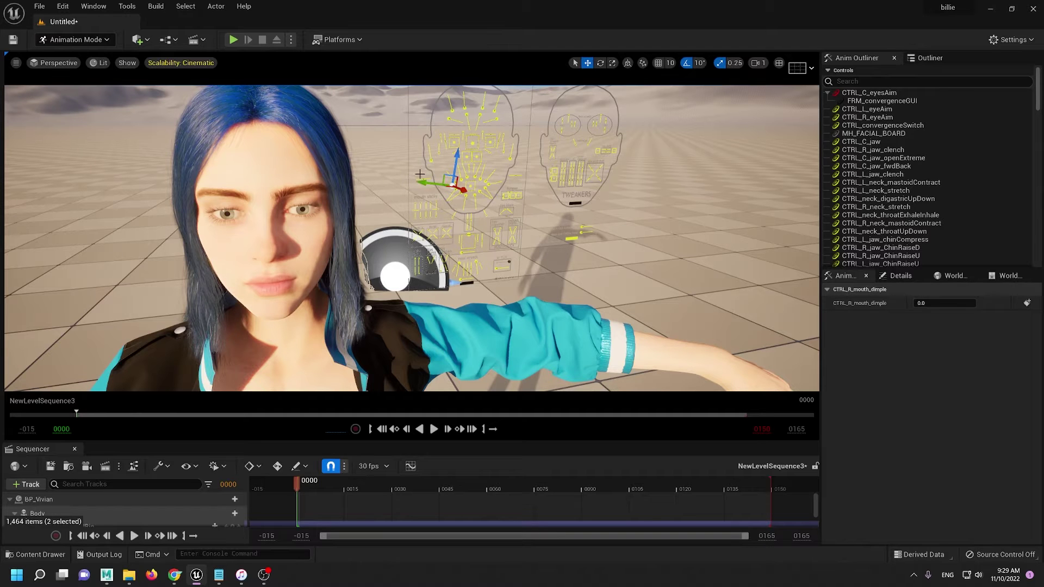
right_drag(625, 245, 642, 229)
key(w)
middle_drag(483, 179, 463, 280)
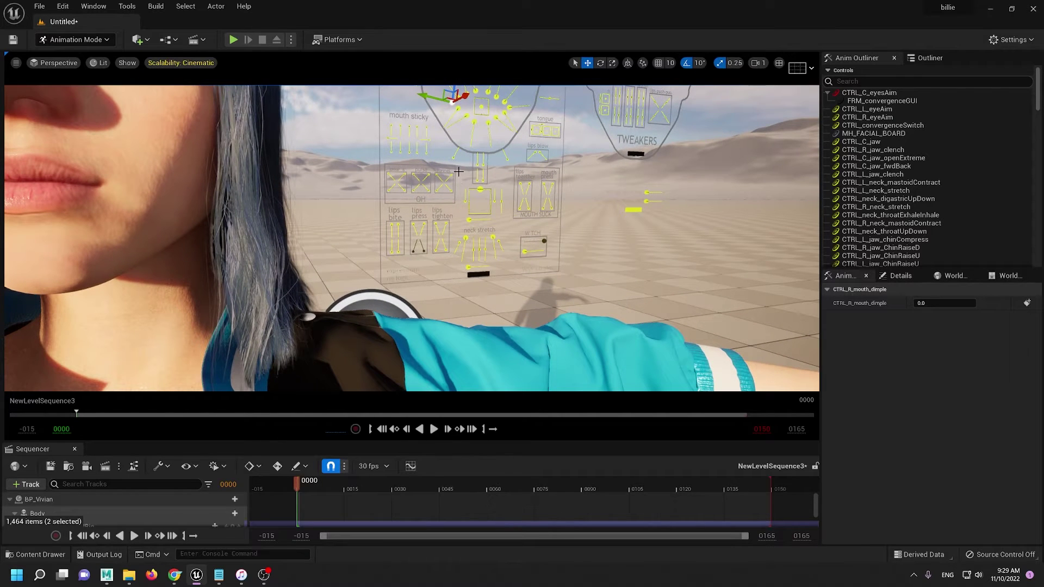
ctrl+alt+drag(374, 199, 421, 199)
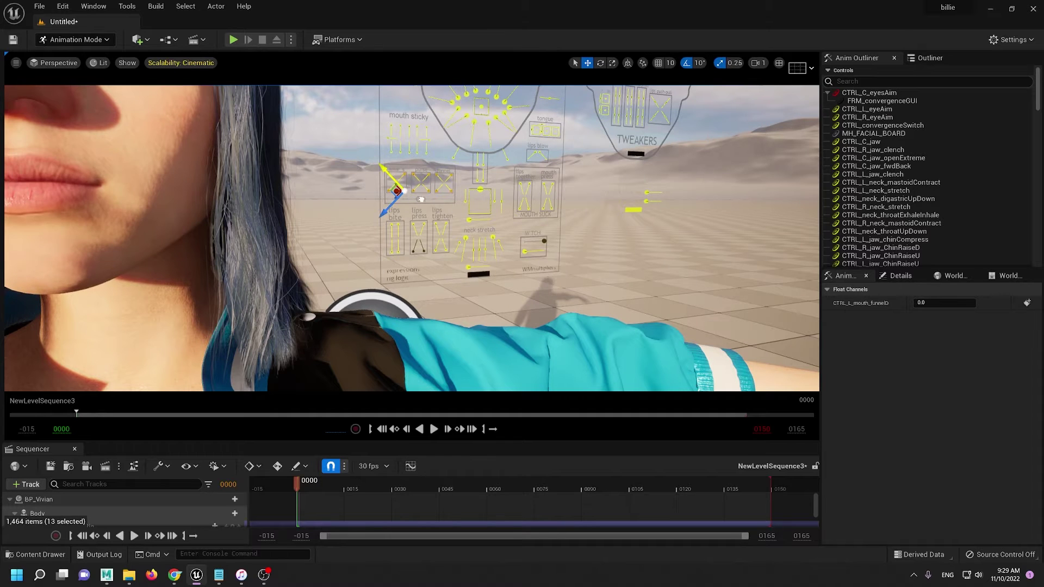
Step: Examine the character's eyes, lashes, brows and skin up close, and clear the mouth control selection
key(s)
mouse_move(175, 195)
right_down()
mouse_move(144, 196)
mouse_move(188, 201)
right_up()
key(e)
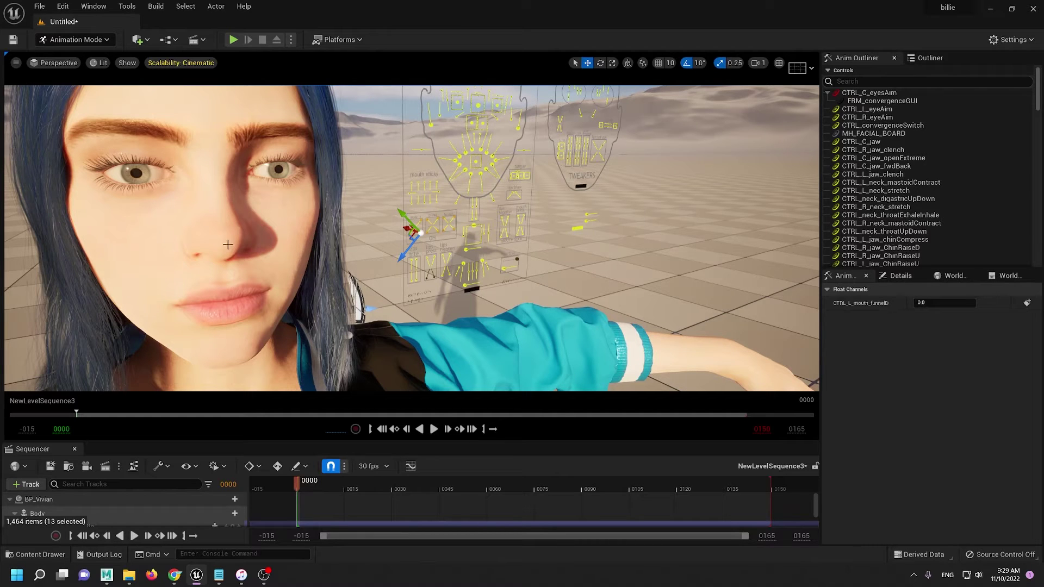
right_drag(247, 237, 320, 253)
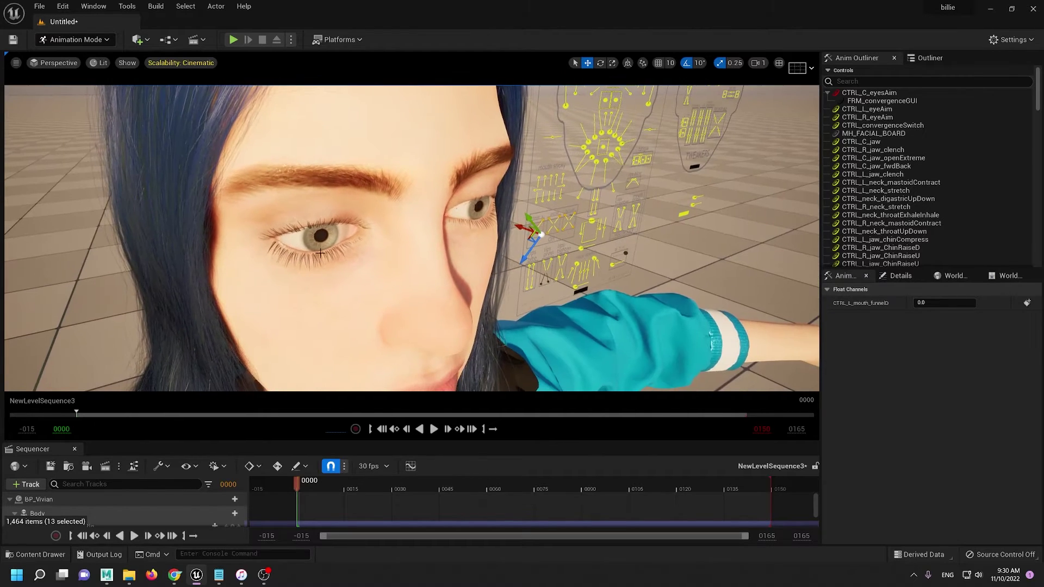
click(425, 346)
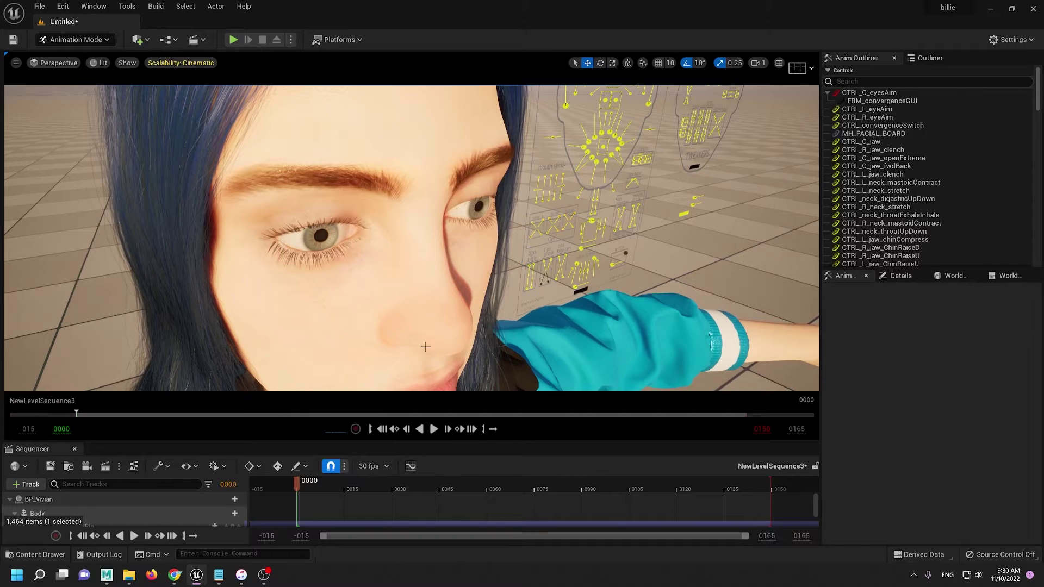
Step: Switch to the Maya scene Vivian_full_rig.0001.mb and select the character's face mesh
mouse_move(108, 577)
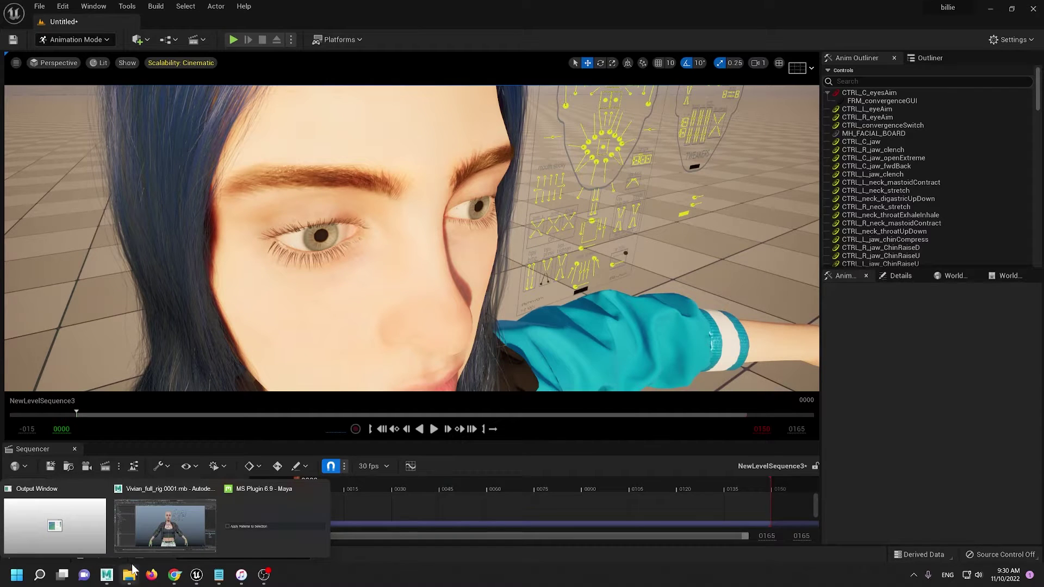
click(174, 526)
click(574, 152)
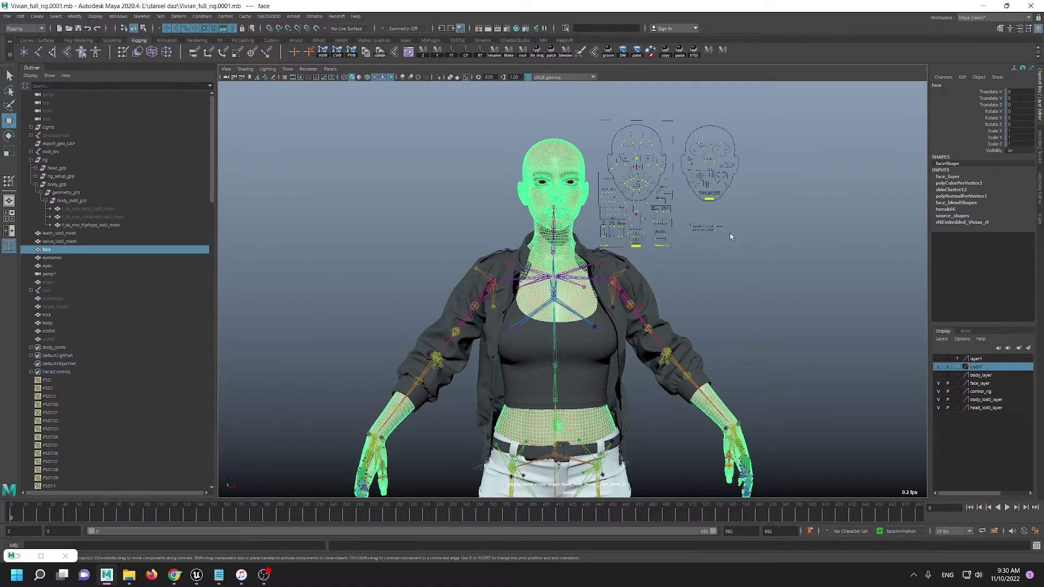
Step: Examine the selected face mesh, the neck and collar area and the facial control board up close
alt+drag(731, 237, 672, 258)
alt+right_drag(598, 240, 701, 261)
alt+middle_drag(506, 180, 565, 342)
alt+drag(490, 294, 555, 224)
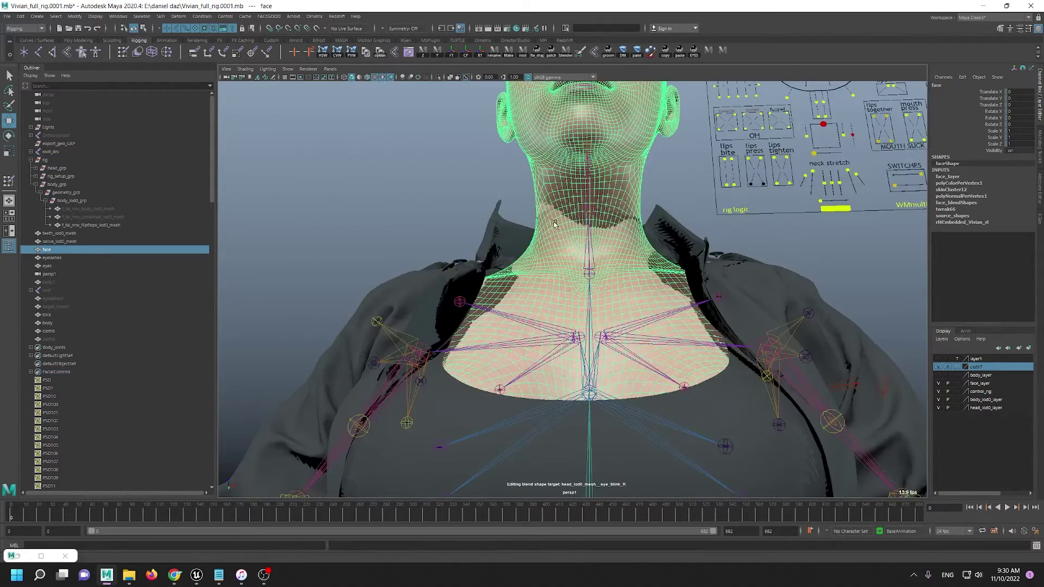
alt+middle_drag(555, 224, 516, 396)
alt+right_drag(462, 233, 506, 239)
alt+drag(469, 196, 463, 228)
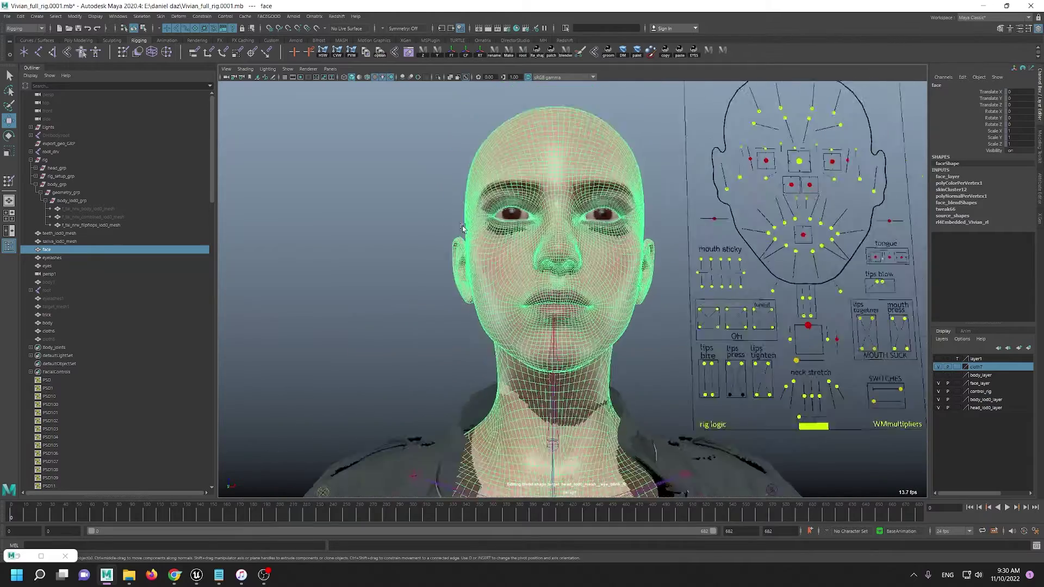
alt+right_drag(463, 228, 520, 221)
alt+drag(520, 221, 579, 231)
alt+middle_drag(580, 231, 484, 247)
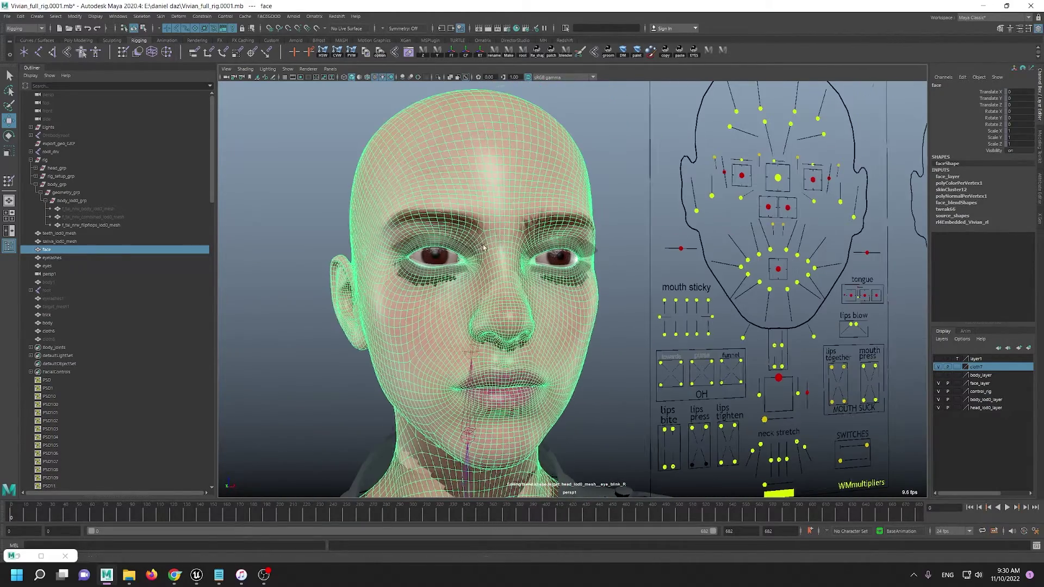
Step: Try moving the CTRL_C_eye and CTRL_C_mouth controls on the facial board, and return them to the rest pose
click(787, 175)
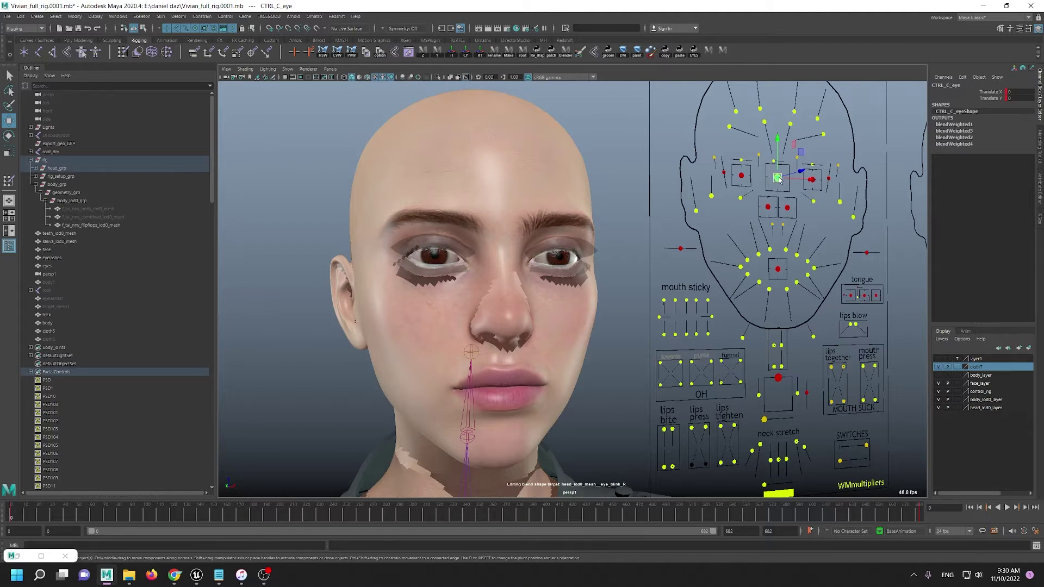
mouse_move(778, 179)
mouse_down()
mouse_move(771, 188)
mouse_move(787, 165)
mouse_move(781, 179)
mouse_up()
drag(781, 270, 744, 268)
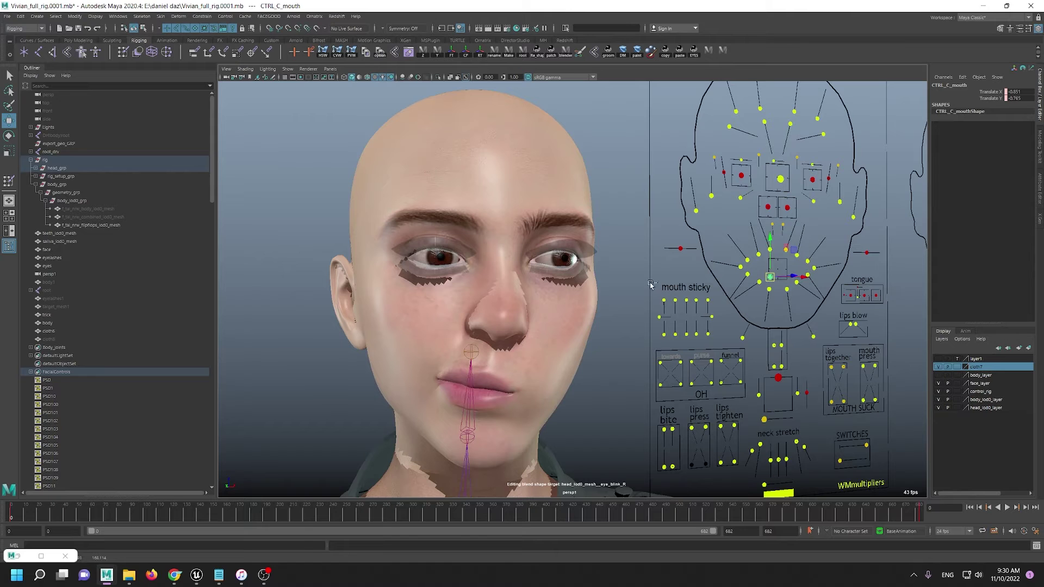
drag(22, 520, 11, 518)
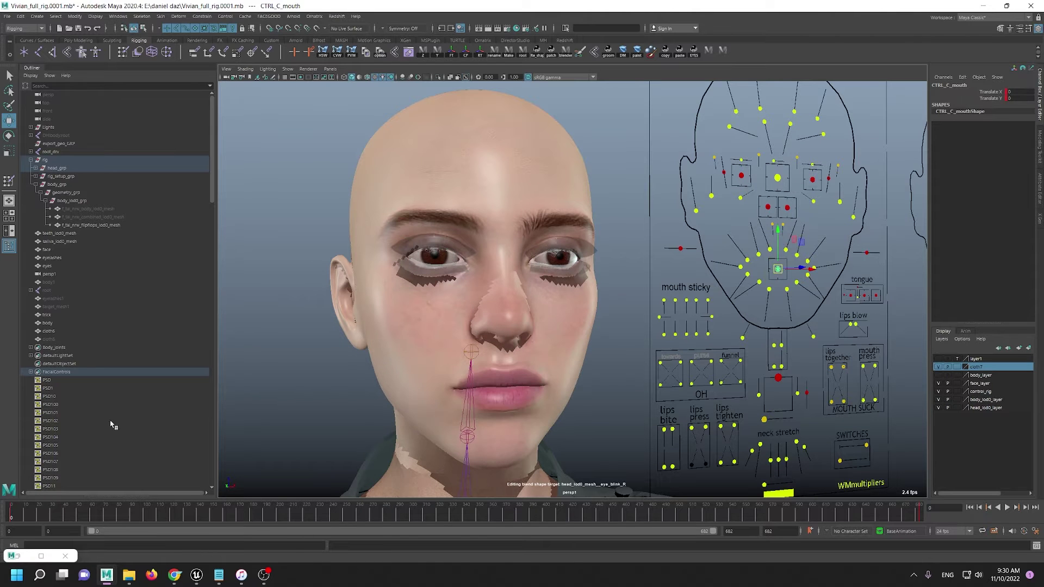
Step: Select the CTRL_L_jaw_chinCompress control, and view the head from the side and the front
alt+drag(456, 271, 601, 263)
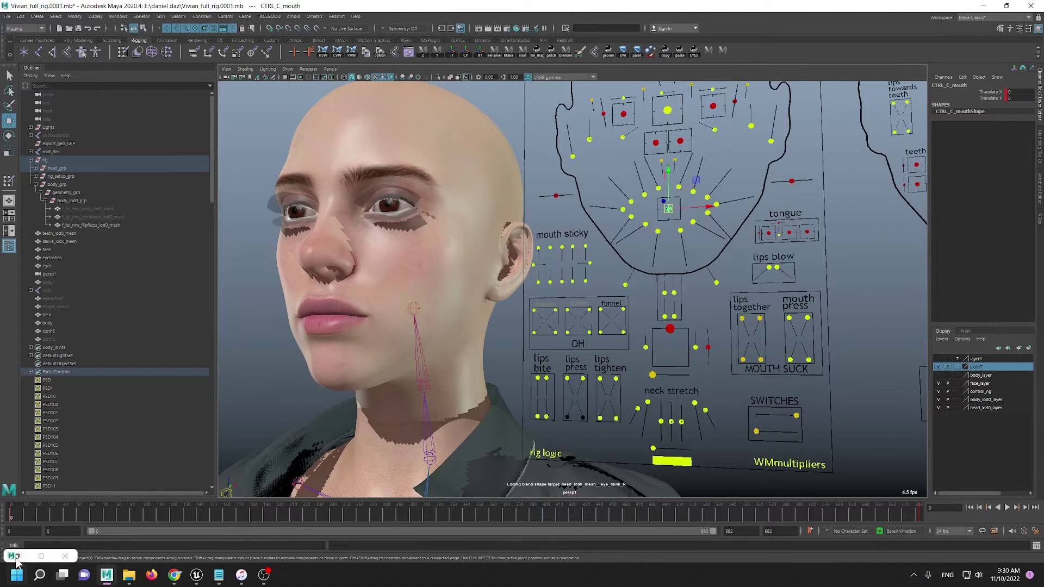
click(715, 282)
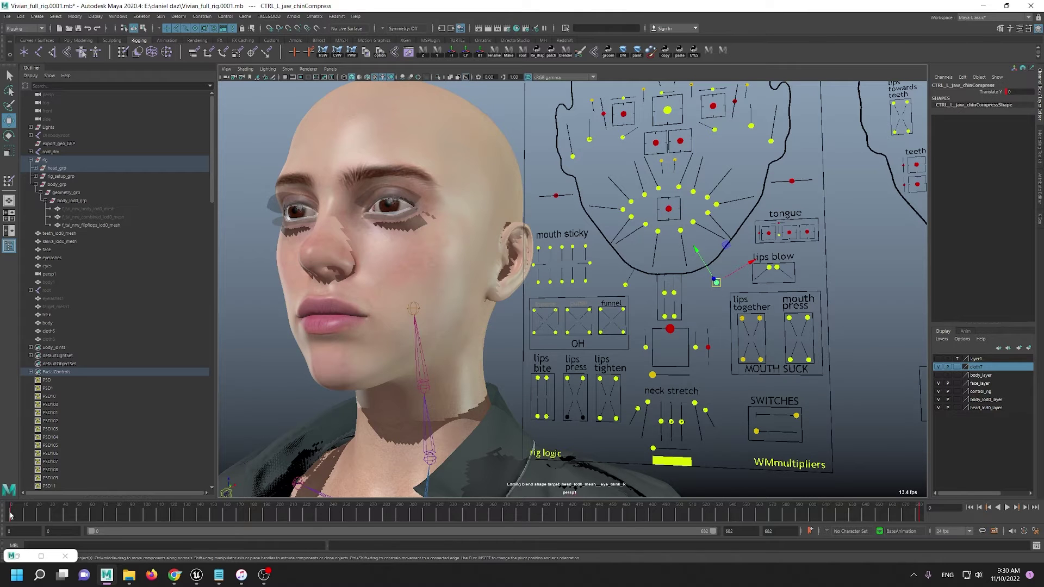
scroll(465, 229, up, 3)
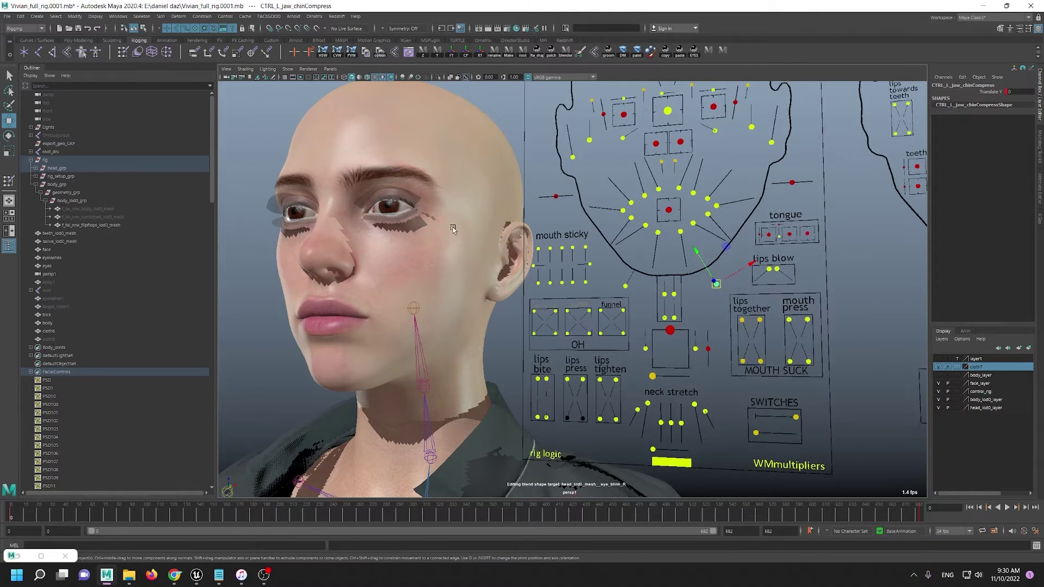
alt+middle_drag(473, 207, 554, 228)
alt+drag(506, 313, 518, 312)
alt+right_drag(491, 279, 623, 340)
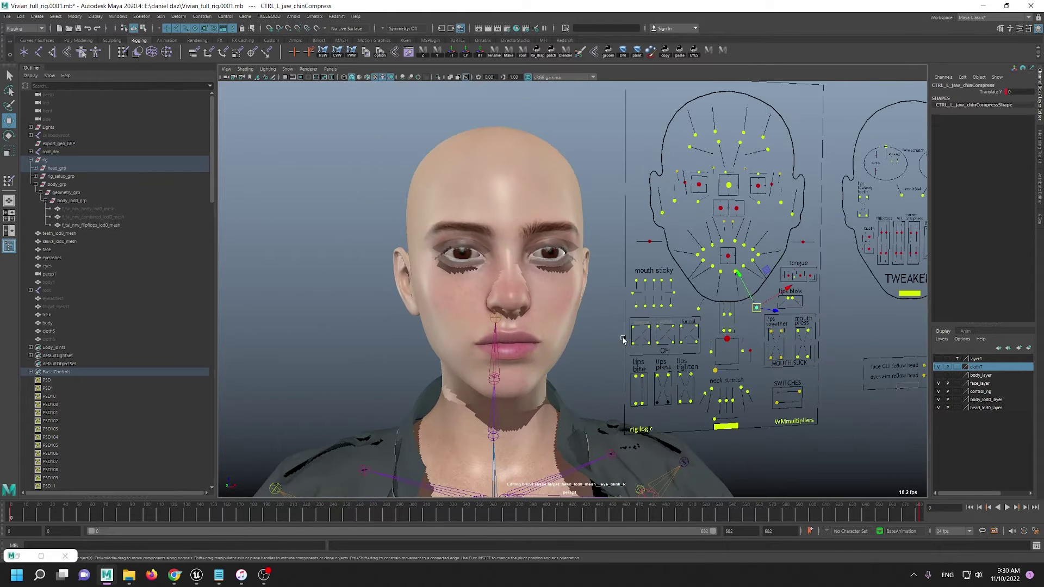
Step: Try moving the CTRL_C_mouth control sideways on the facial board, and undo the move
click(727, 257)
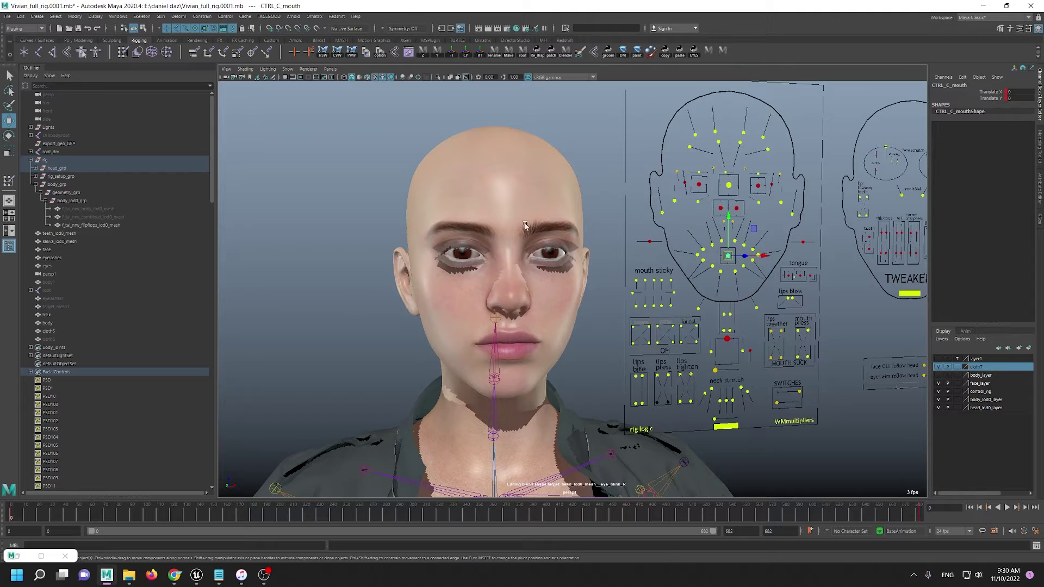
drag(727, 256, 764, 259)
key(ctrl+z)
alt+right_drag(518, 224, 594, 359)
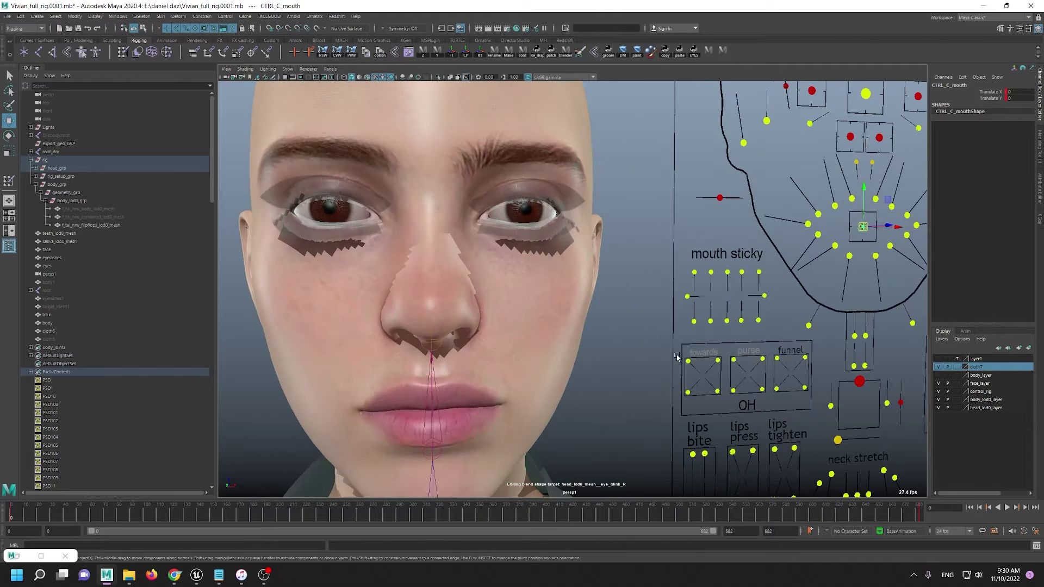
alt+right_drag(676, 357, 604, 234)
scroll(603, 235, up, 5)
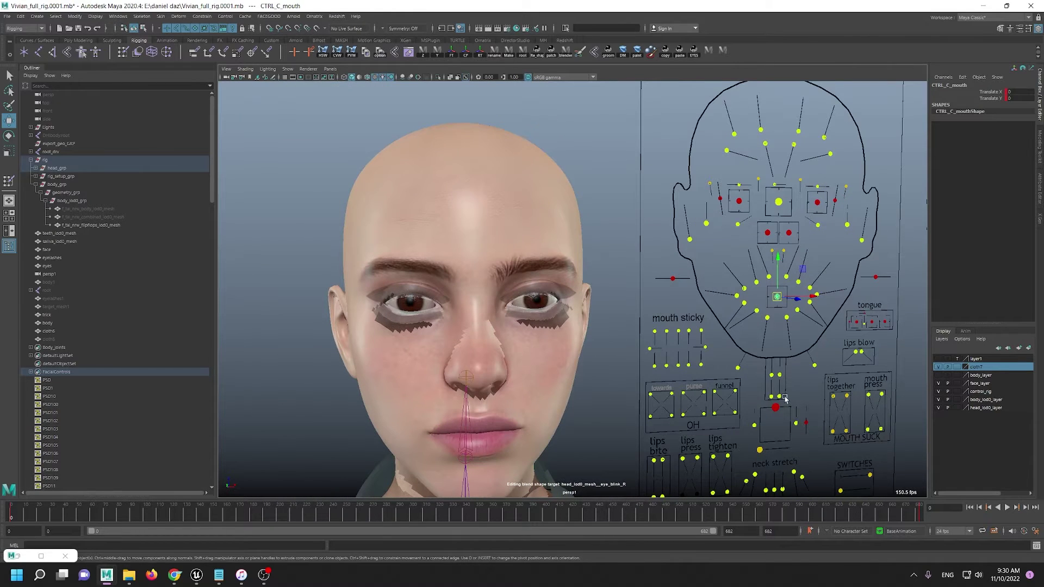
Step: Try moving the CTRL_C_jaw control down on the facial board, and undo the move
click(775, 407)
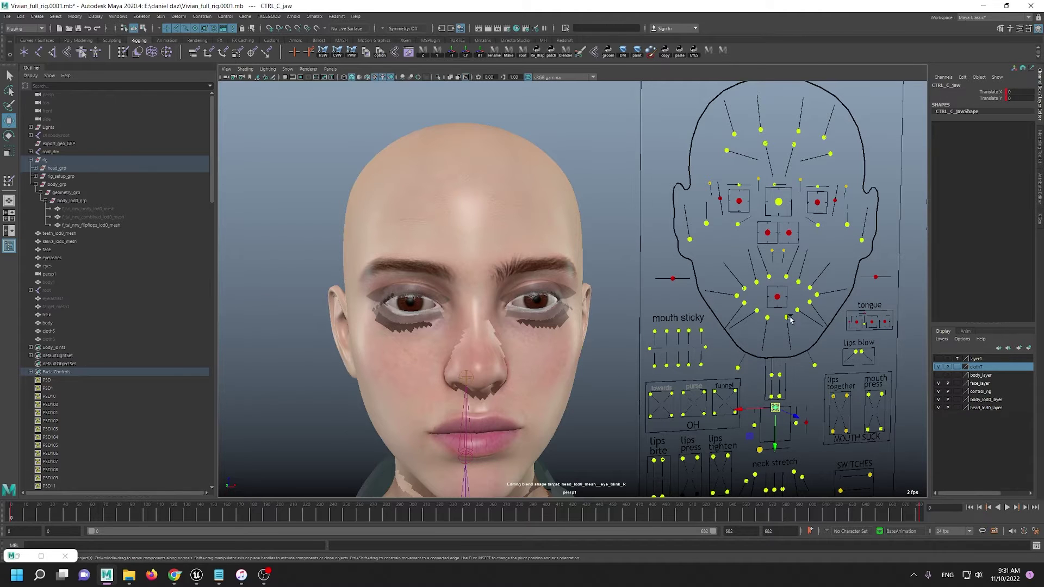
scroll(696, 306, down, 3)
scroll(590, 309, up, 5)
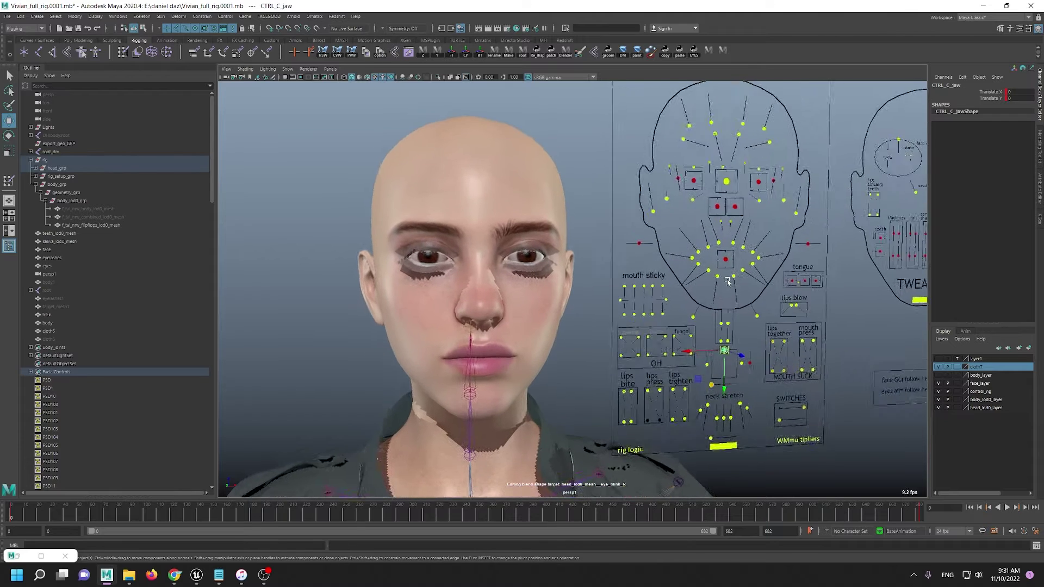
alt+drag(590, 311, 593, 308)
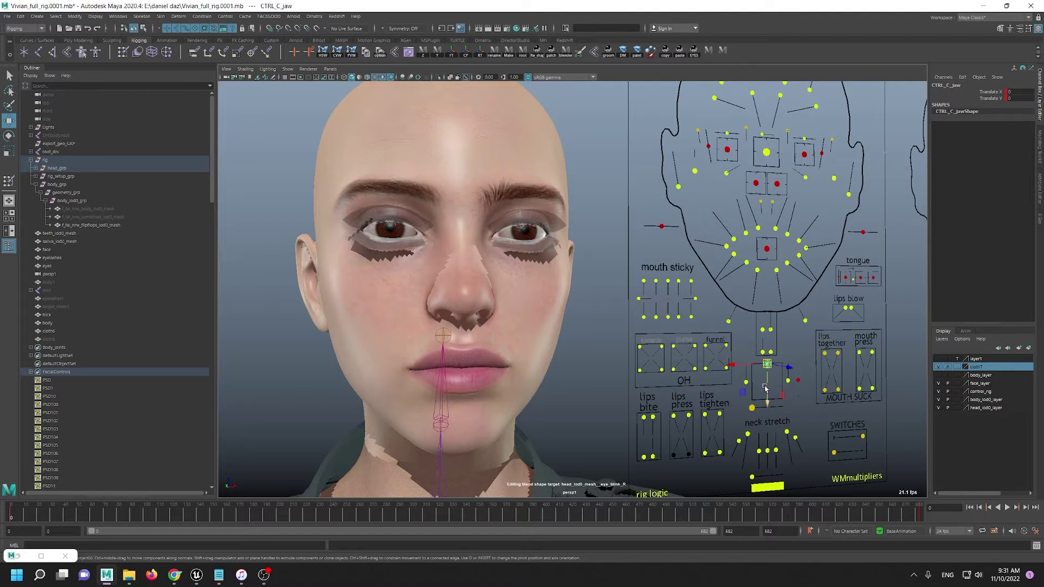
drag(769, 388, 767, 396)
key(ctrl+z)
Step: Examine the head, joints and facial board from several angles, and clear the control selection
scroll(493, 305, down, 3)
scroll(492, 305, down, 3)
alt+drag(381, 266, 427, 253)
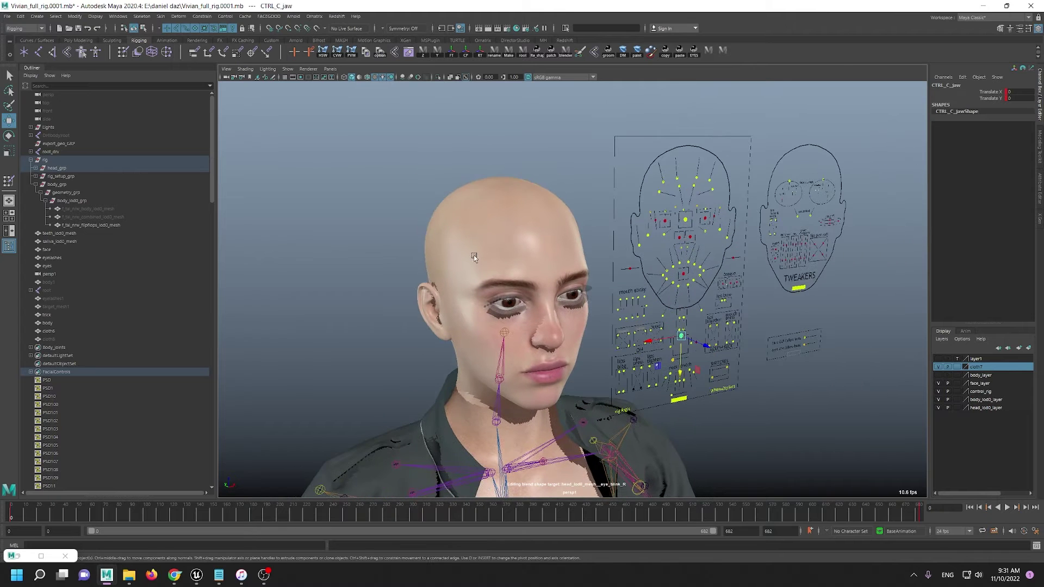
scroll(497, 262, up, 5)
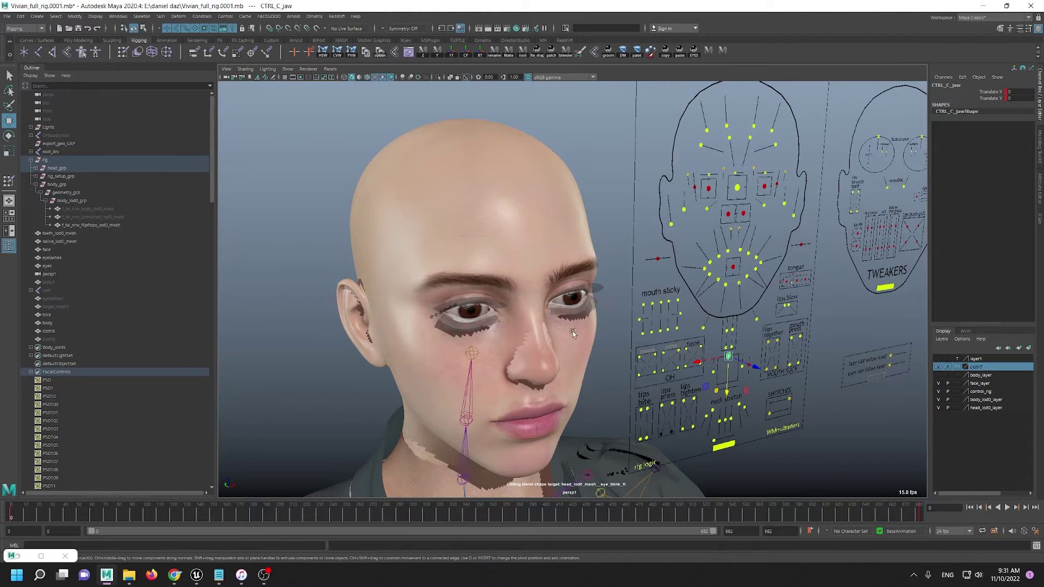
alt+drag(557, 277, 481, 230)
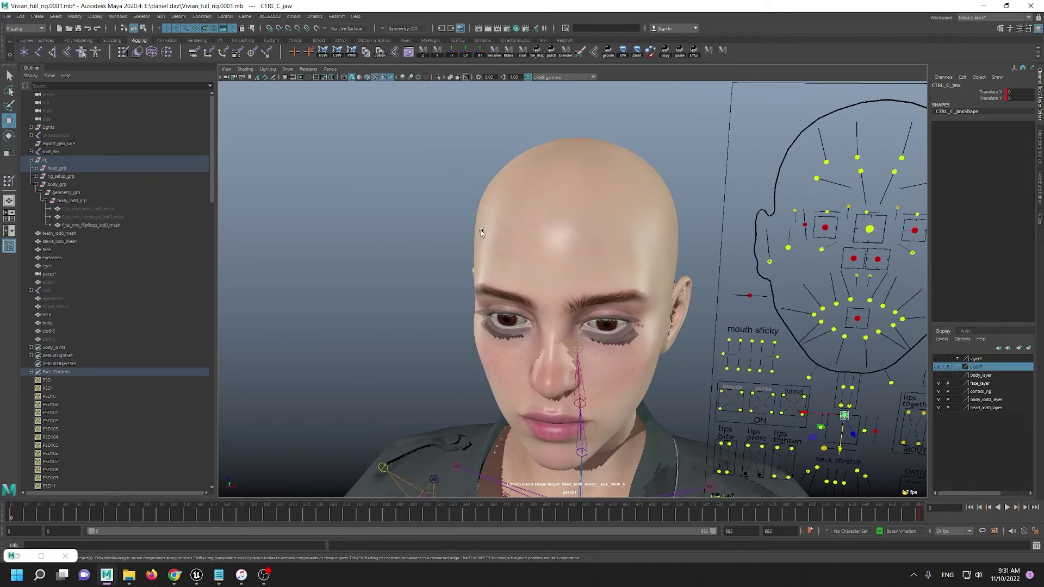
alt+right_drag(481, 230, 510, 254)
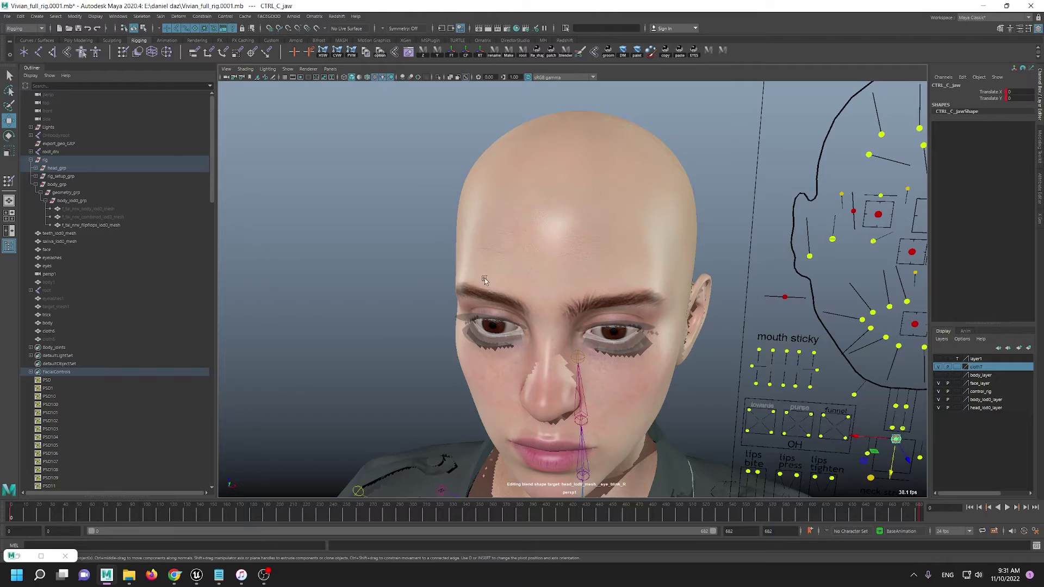
alt+right_drag(485, 278, 565, 390)
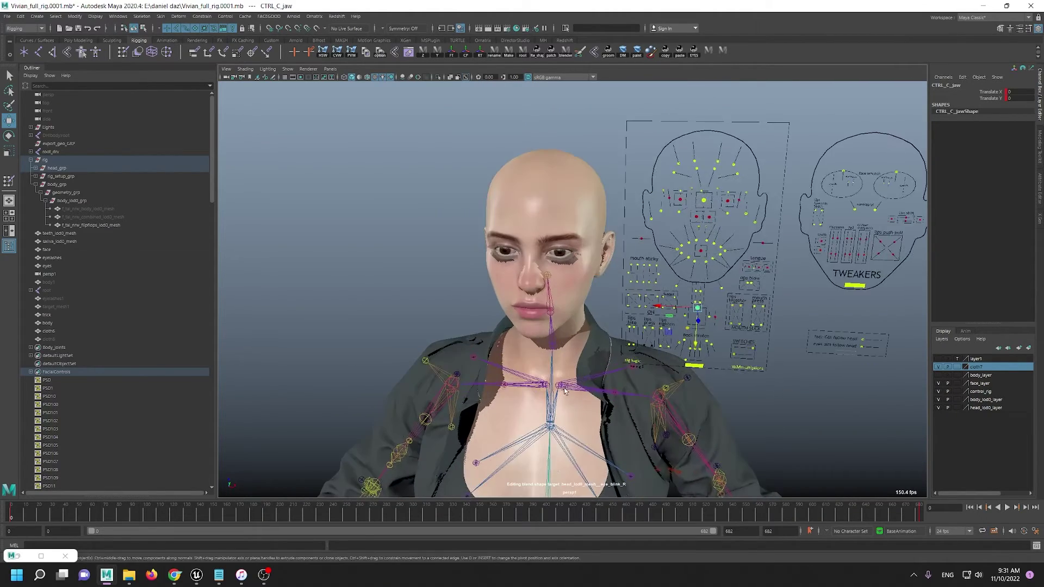
alt+middle_drag(564, 390, 549, 418)
click(415, 246)
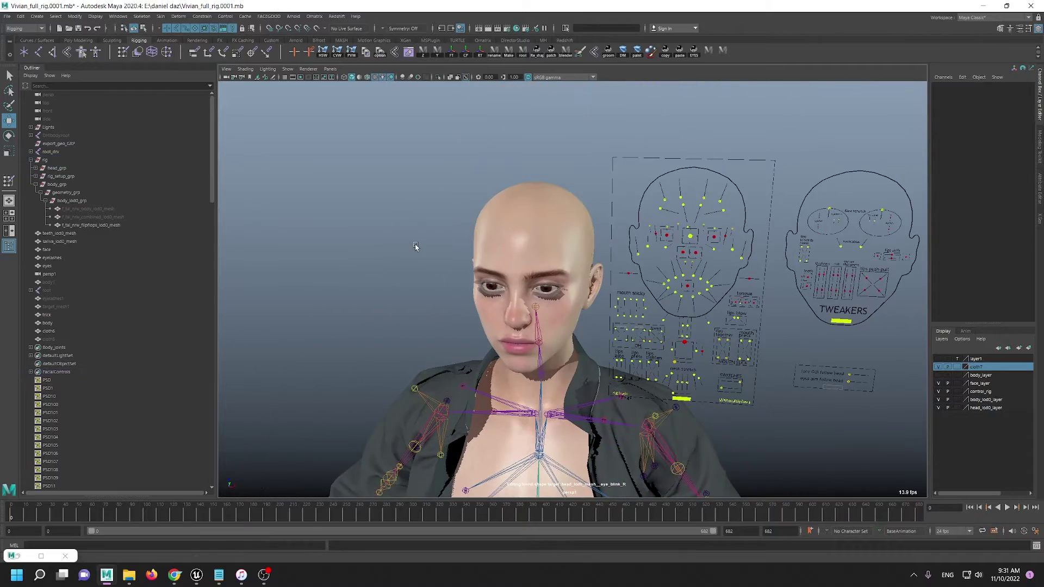
Step: Select the face mesh and examine how far it extends over the neck, chest, waist and hands
alt+drag(478, 184, 520, 151)
alt+right_drag(397, 147, 468, 165)
click(468, 166)
alt+middle_drag(446, 343, 524, 152)
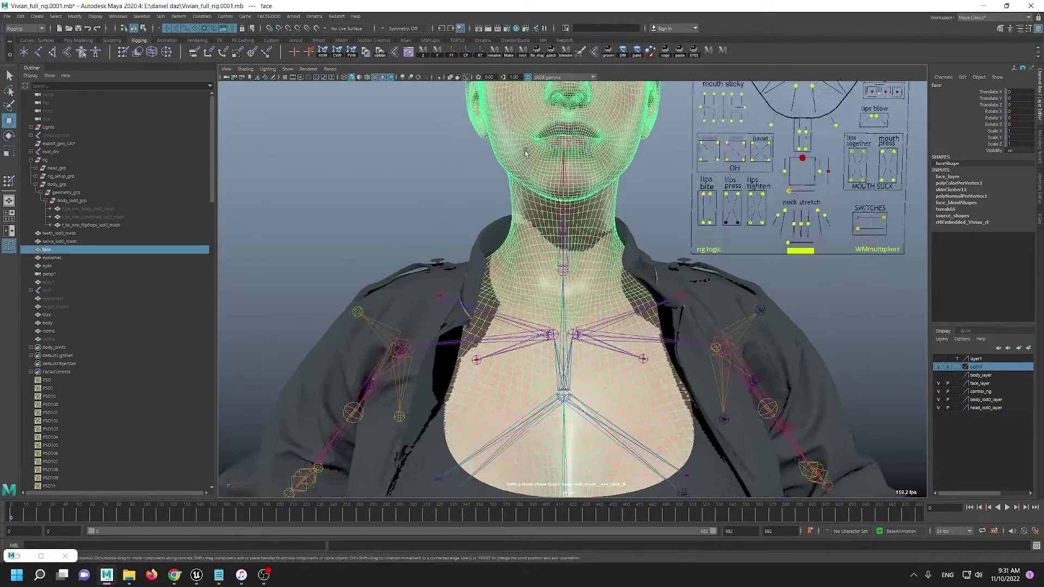
alt+right_drag(588, 272, 551, 263)
alt+right_drag(612, 364, 529, 344)
alt+middle_drag(529, 344, 550, 255)
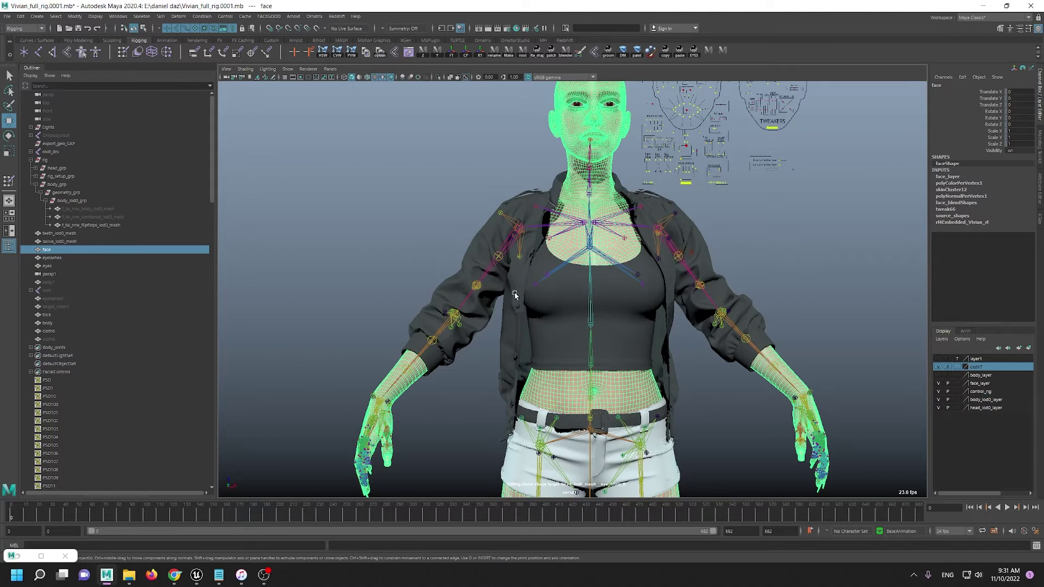
Step: Switch the viewport to untextured shading and isolate the selected face mesh
key(5)
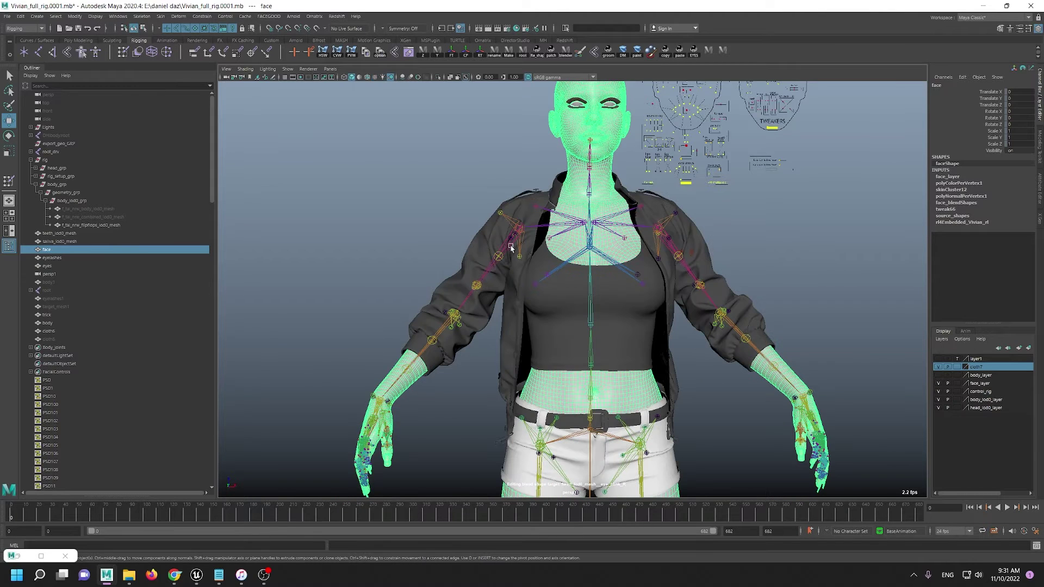
click(438, 77)
click(446, 180)
Step: Select the isolated mesh and examine its body topology from several angles
alt+middle_drag(545, 468, 559, 314)
alt+drag(559, 315, 634, 317)
alt+right_drag(633, 316, 534, 351)
click(548, 378)
alt+drag(548, 377, 620, 385)
alt+middle_drag(612, 388, 594, 434)
alt+right_drag(555, 172, 631, 287)
alt+middle_drag(626, 271, 599, 361)
alt+drag(599, 360, 435, 351)
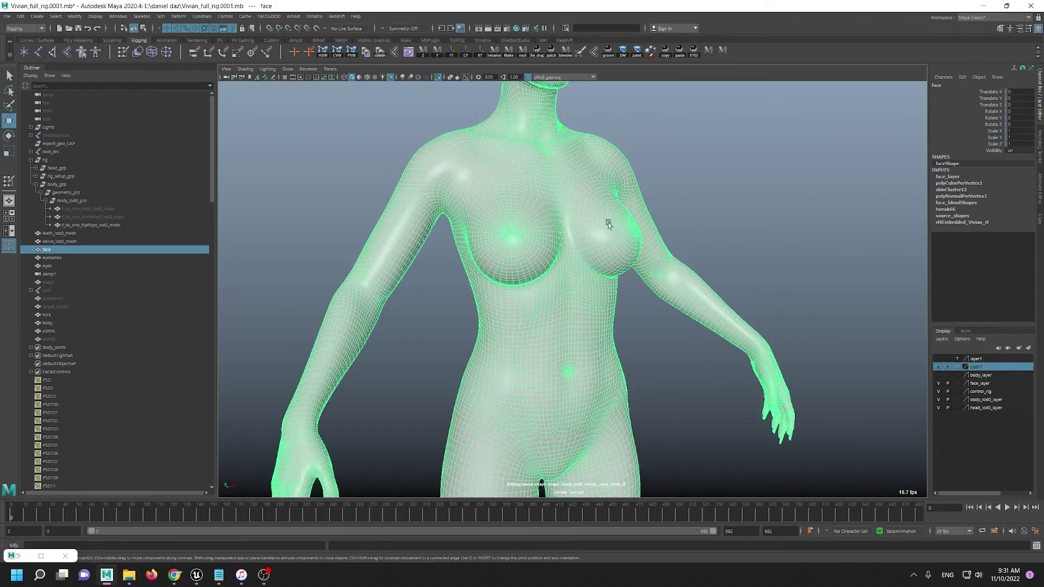
Step: Examine the topology of the isolated mesh's head and face up close from the front
alt+middle_drag(609, 224, 626, 452)
alt+right_drag(610, 304, 749, 400)
alt+drag(509, 150, 444, 146)
alt+middle_drag(540, 185, 544, 207)
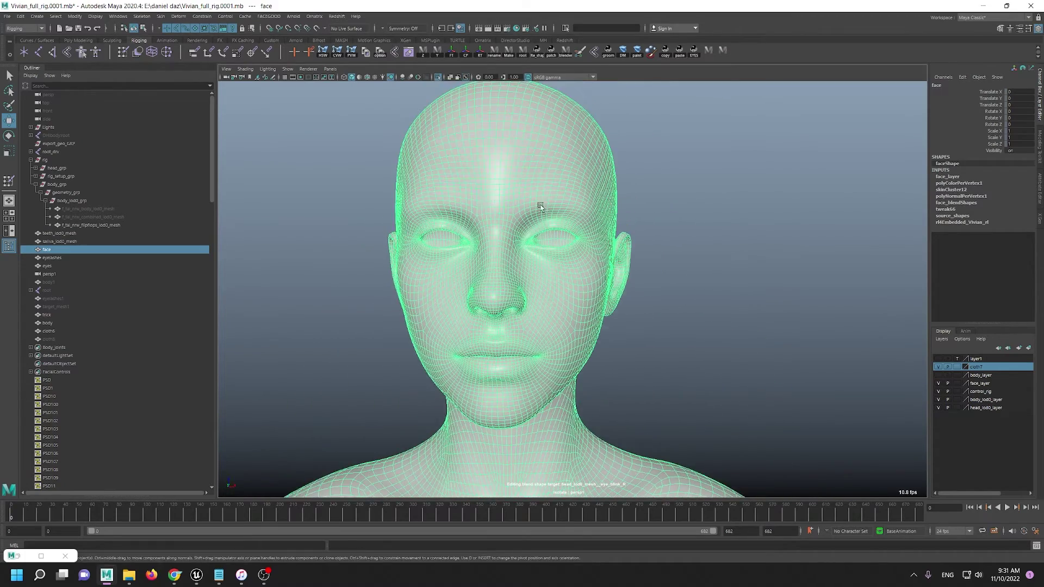
alt+right_drag(479, 201, 456, 190)
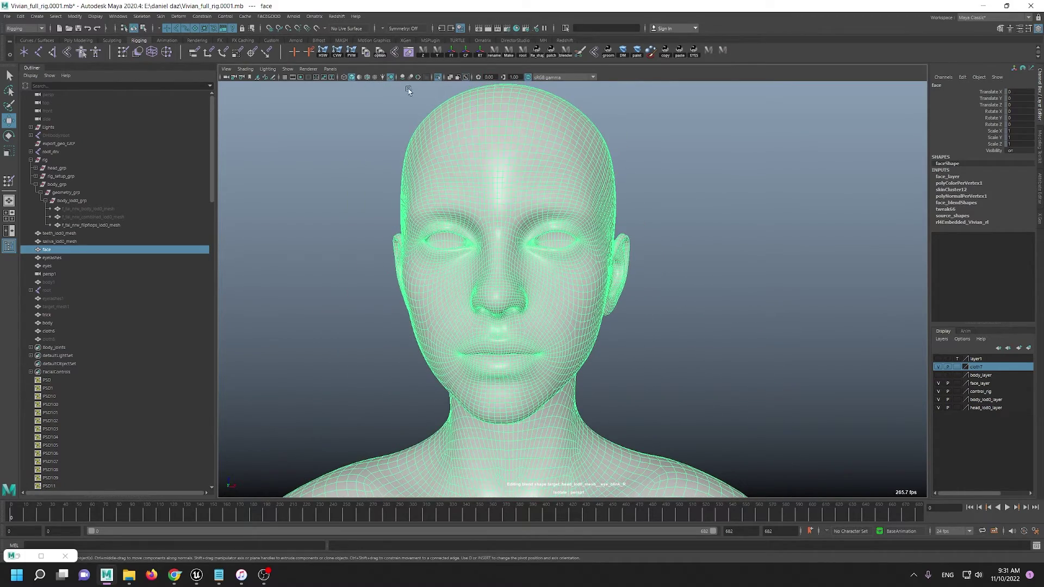
Step: Turn off isolation of the face mesh to show the clothes, joints and facial board again
click(438, 77)
alt+right_drag(630, 320, 452, 229)
alt+drag(451, 234, 502, 264)
alt+middle_drag(507, 254, 517, 233)
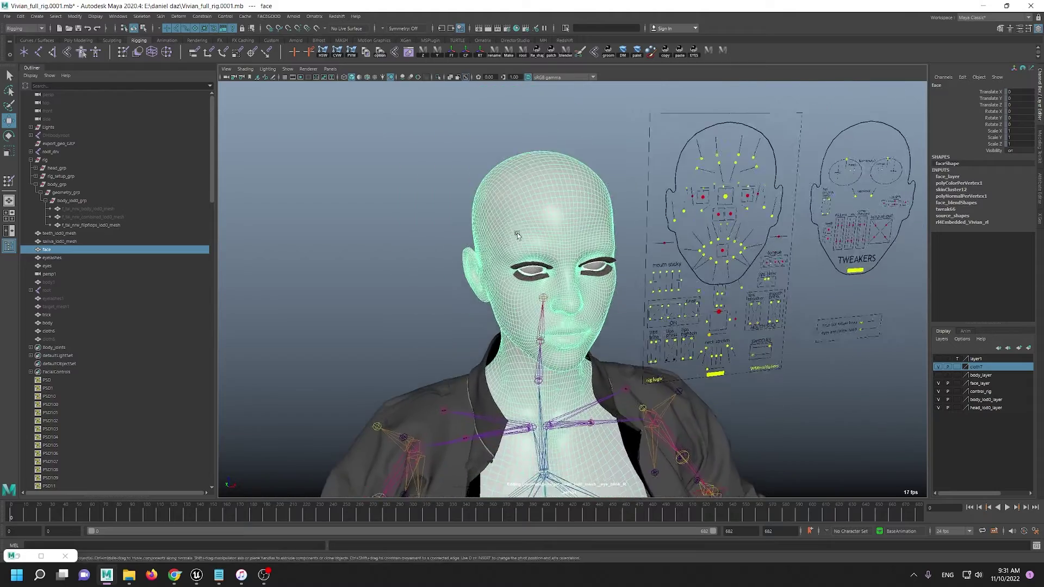
Step: Examine the untextured mesh around the chest, neck and face together with the joints and facial board
alt+right_drag(437, 244, 490, 307)
alt+right_drag(659, 366, 594, 350)
alt+middle_drag(593, 350, 607, 320)
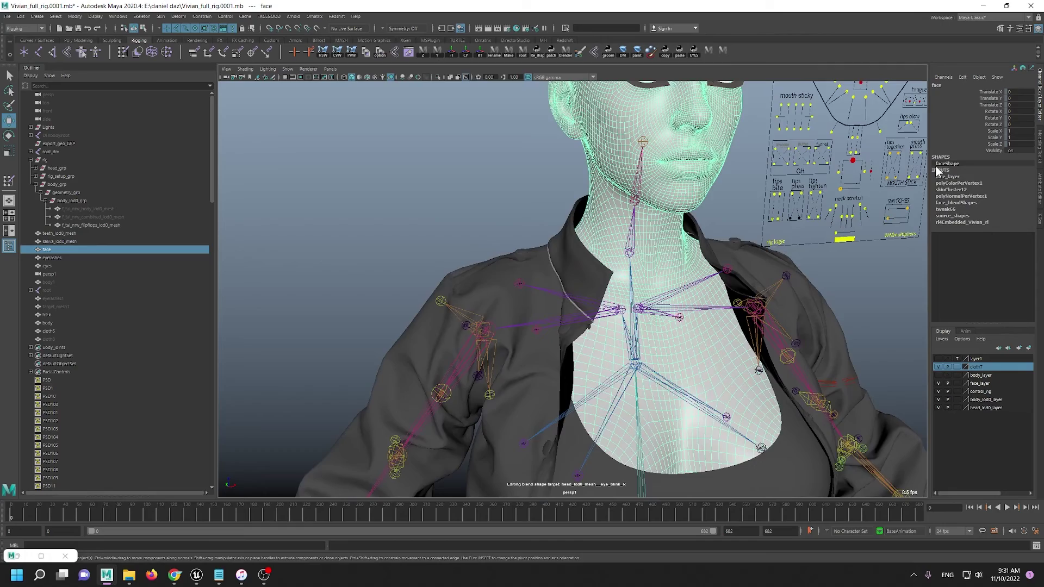
alt+right_drag(588, 304, 543, 327)
alt+drag(544, 326, 505, 302)
alt+drag(577, 212, 549, 217)
alt+middle_drag(550, 217, 505, 239)
alt+right_drag(511, 304, 591, 378)
scroll(591, 378, down, 3)
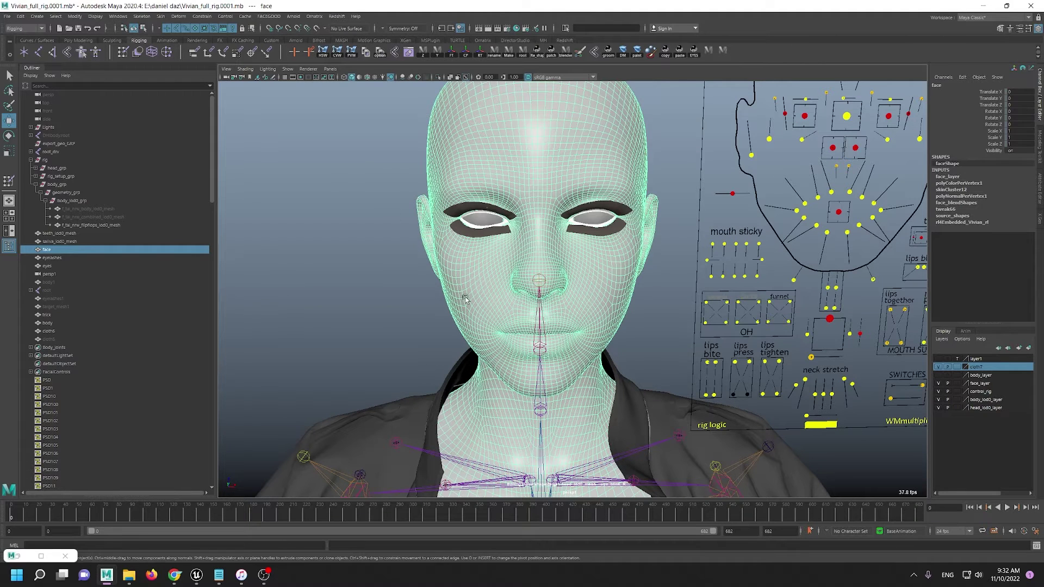
Step: Restore textured shading in the viewport, clear the face mesh selection and frame the head with the facial board
key(6)
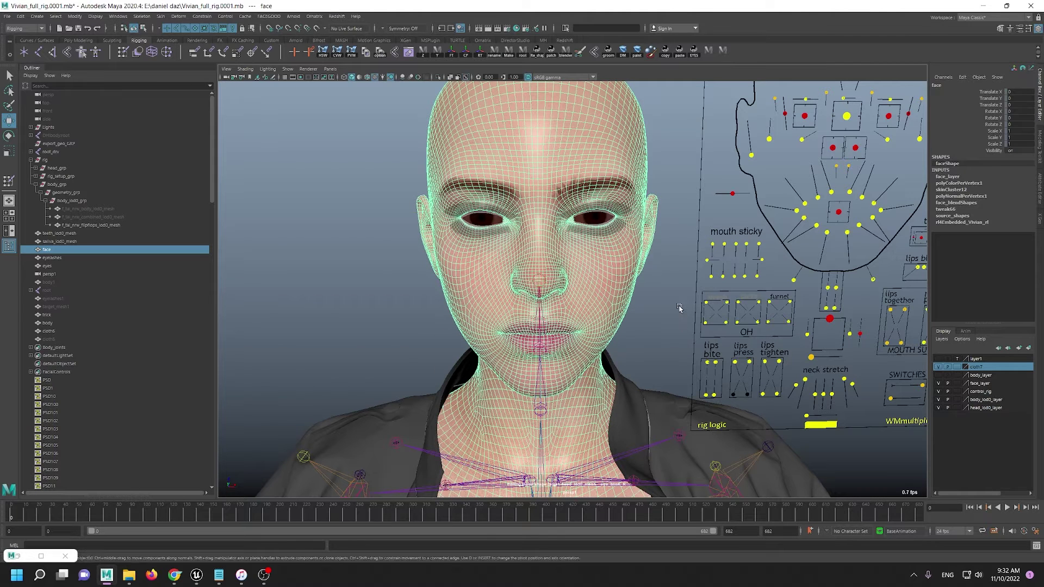
click(387, 311)
alt+middle_drag(790, 317, 791, 324)
scroll(496, 323, up, 5)
scroll(591, 281, down, 5)
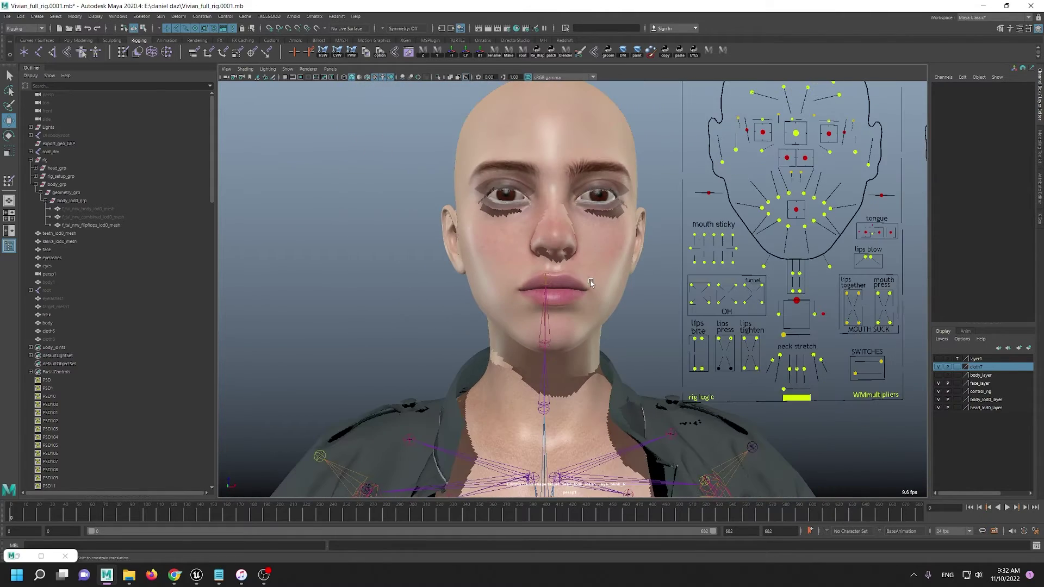
Step: Try opening the mouth slightly with the jaw control on the facial board, and undo the movement
scroll(666, 239, up, 4)
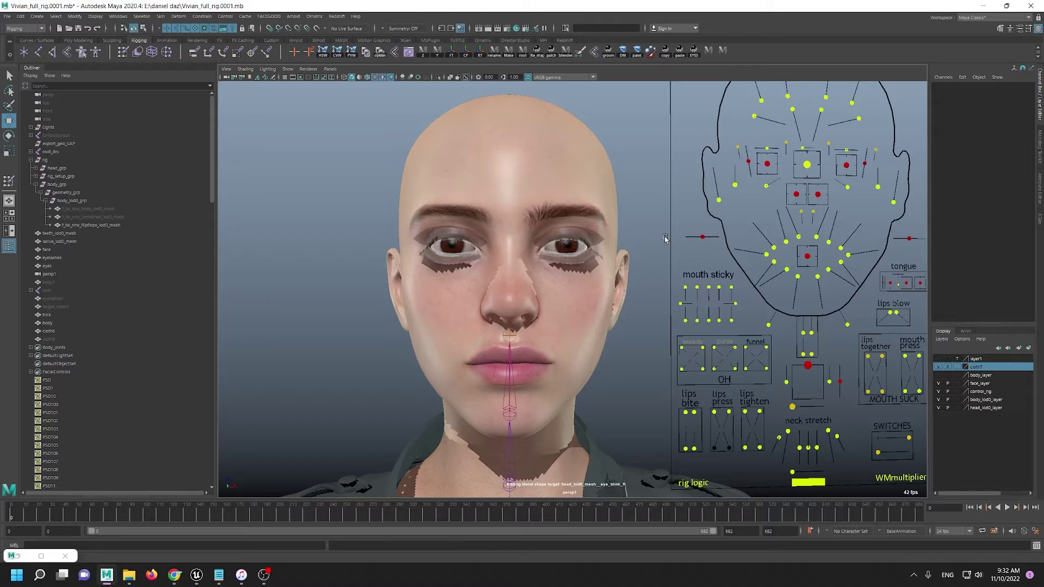
click(540, 260)
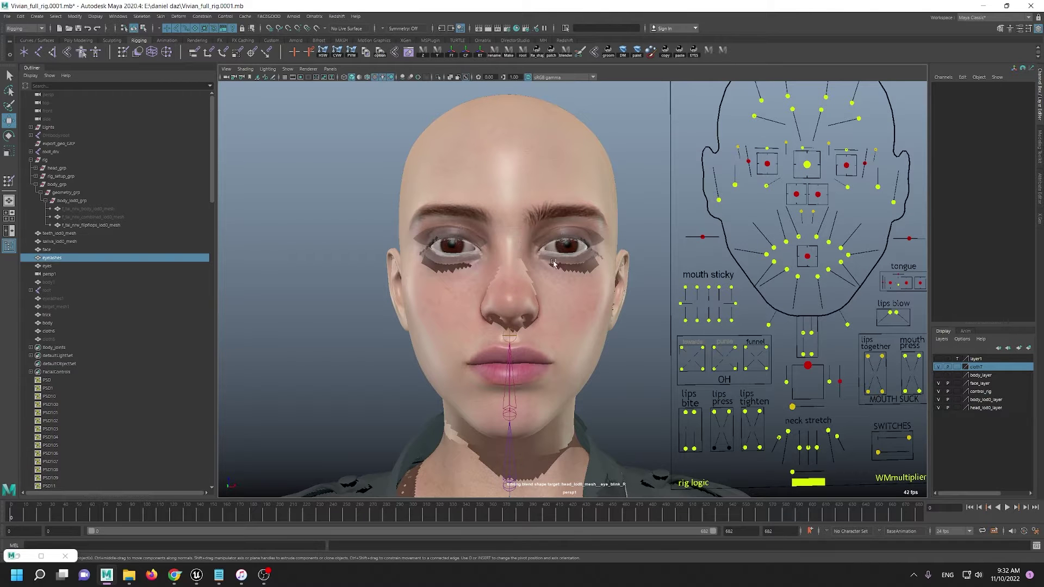
click(808, 366)
drag(808, 368, 808, 388)
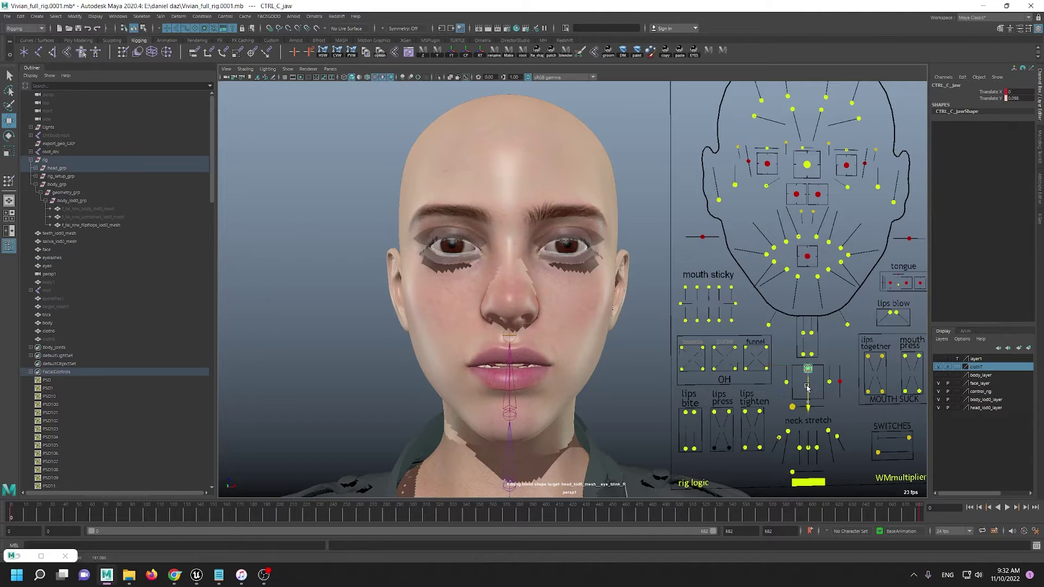
key(ctrl+z)
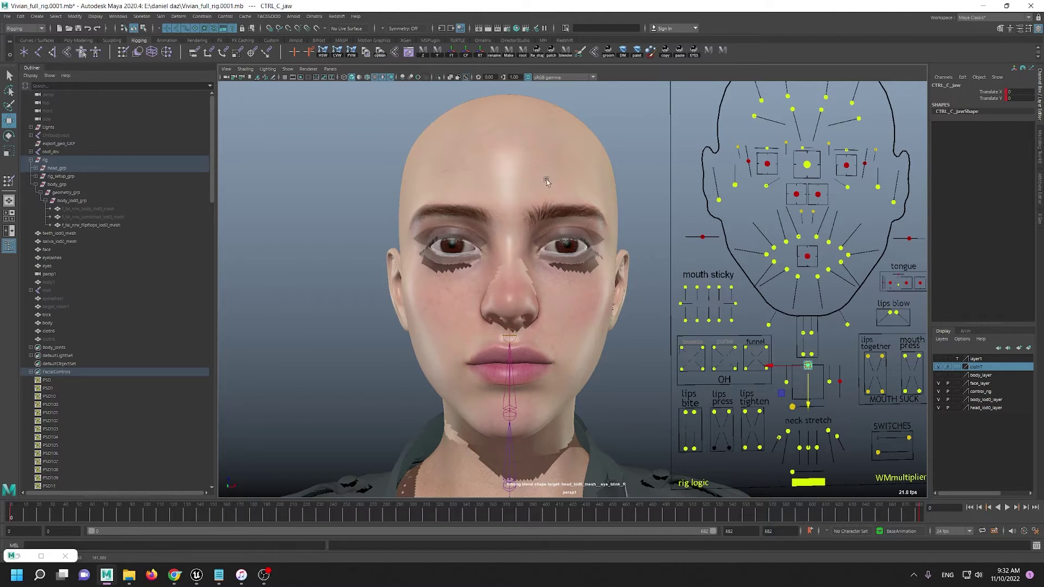
Step: Select the central mouth control and examine the head and facial board from the side
click(807, 256)
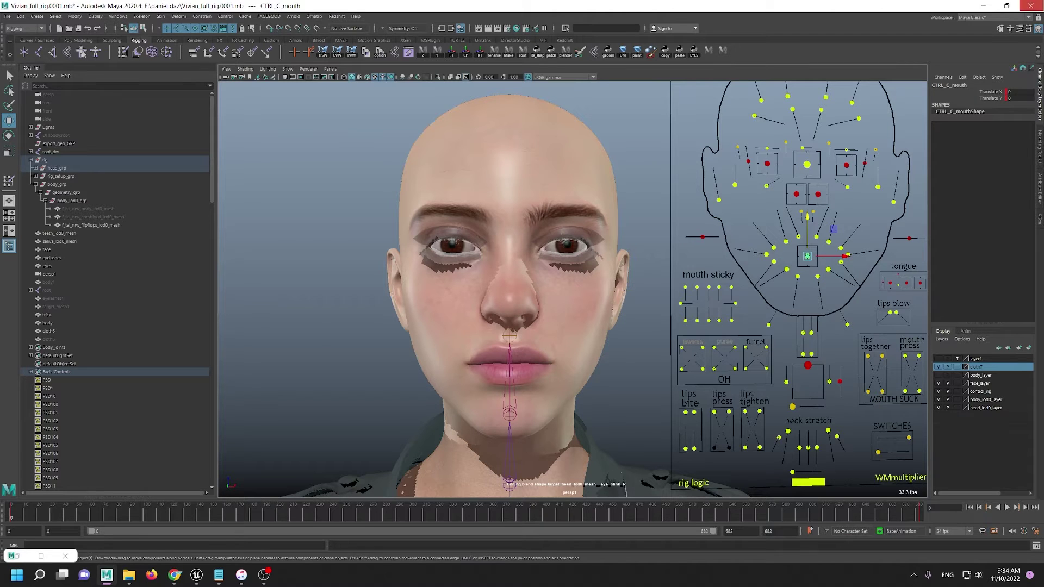
alt+drag(571, 349, 536, 283)
alt+right_drag(535, 282, 512, 76)
alt+drag(520, 103, 682, 122)
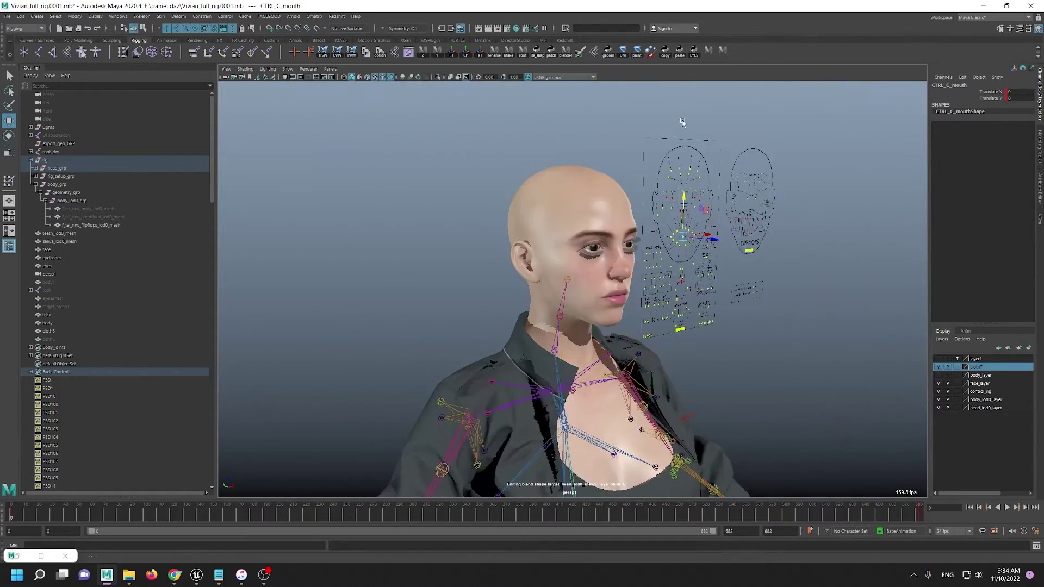
alt+right_drag(682, 121, 694, 390)
alt+drag(694, 389, 658, 309)
alt+middle_drag(667, 253, 644, 280)
alt+drag(644, 280, 706, 290)
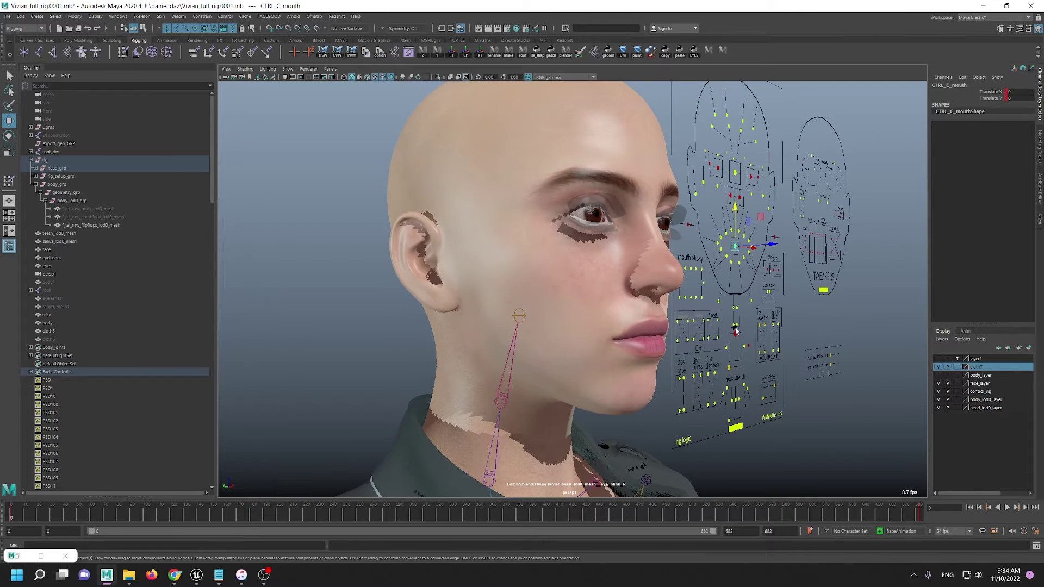
Step: Try the jaw control on the facial board while viewing the head at an angle
click(736, 333)
mouse_move(735, 356)
mouse_down()
mouse_move(735, 367)
mouse_move(740, 350)
mouse_up()
alt+drag(647, 359, 626, 348)
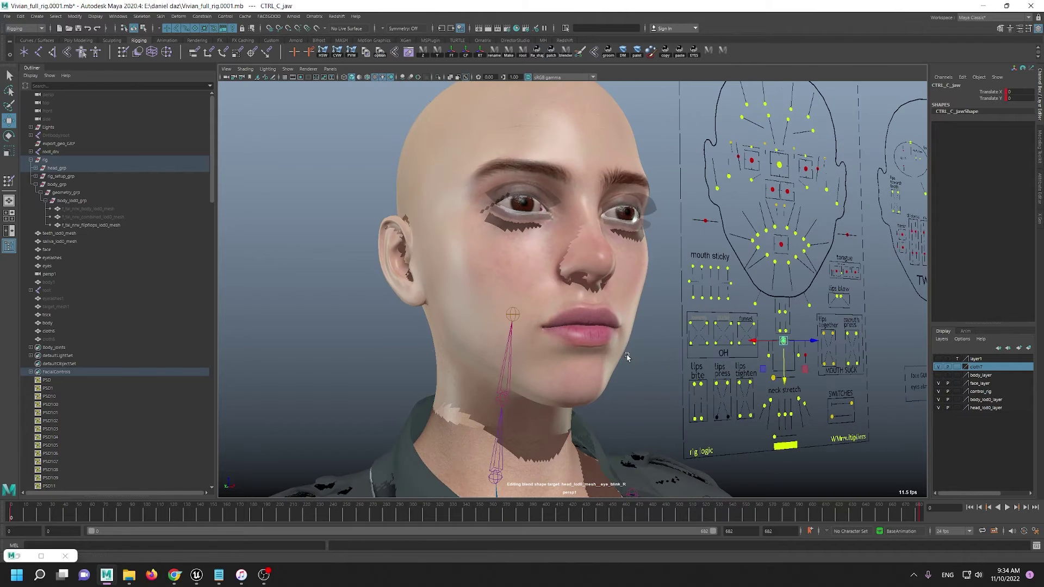
Step: Examine the textured face from the front and from both three-quarter angles, including close up around the eyes and nose
alt+drag(668, 257, 553, 251)
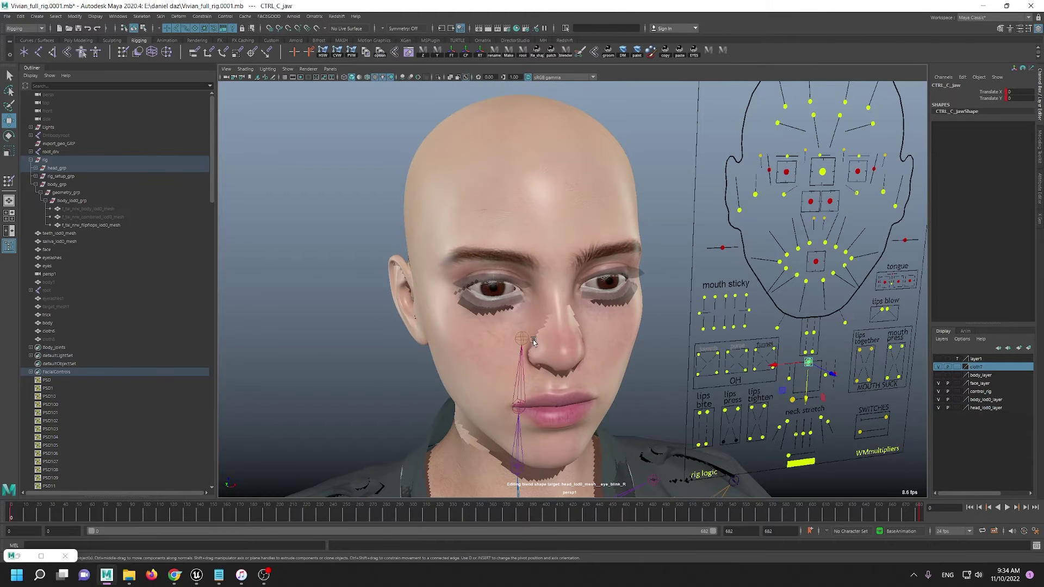
alt+drag(533, 341, 529, 346)
alt+right_drag(511, 234, 527, 310)
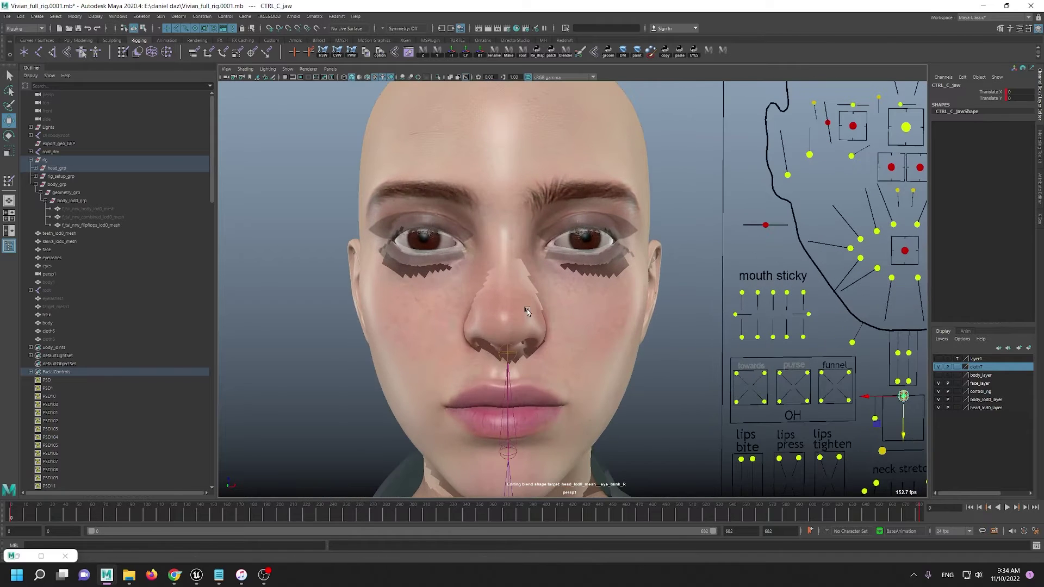
scroll(527, 309, down, 5)
mouse_move(541, 349)
alt+mouse_down()
mouse_move(527, 345)
mouse_move(519, 322)
mouse_move(526, 337)
alt+mouse_up()
alt+drag(550, 296, 544, 297)
alt+right_drag(543, 297, 546, 376)
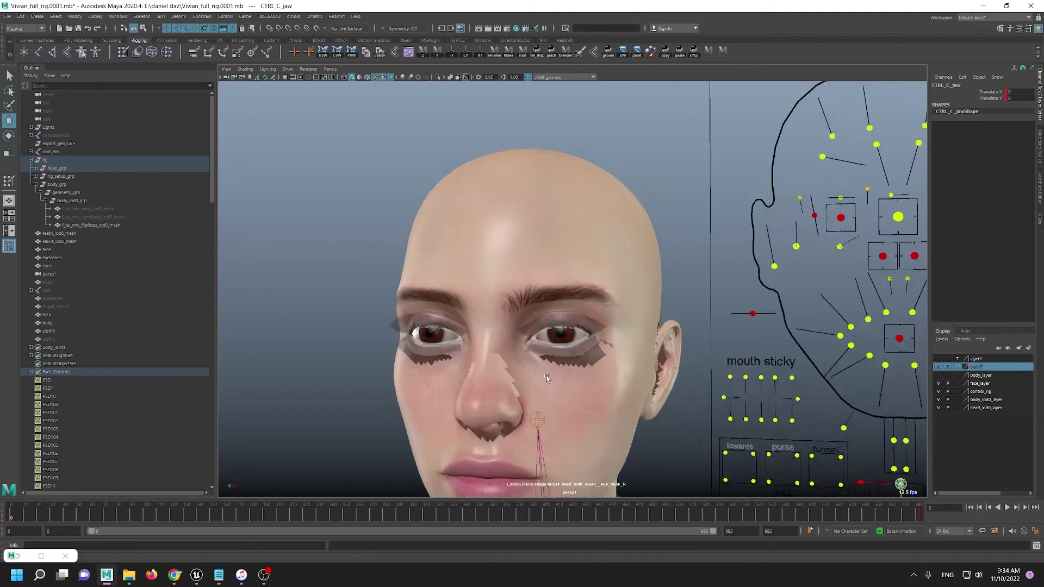
scroll(546, 377, down, 5)
alt+drag(525, 280, 510, 277)
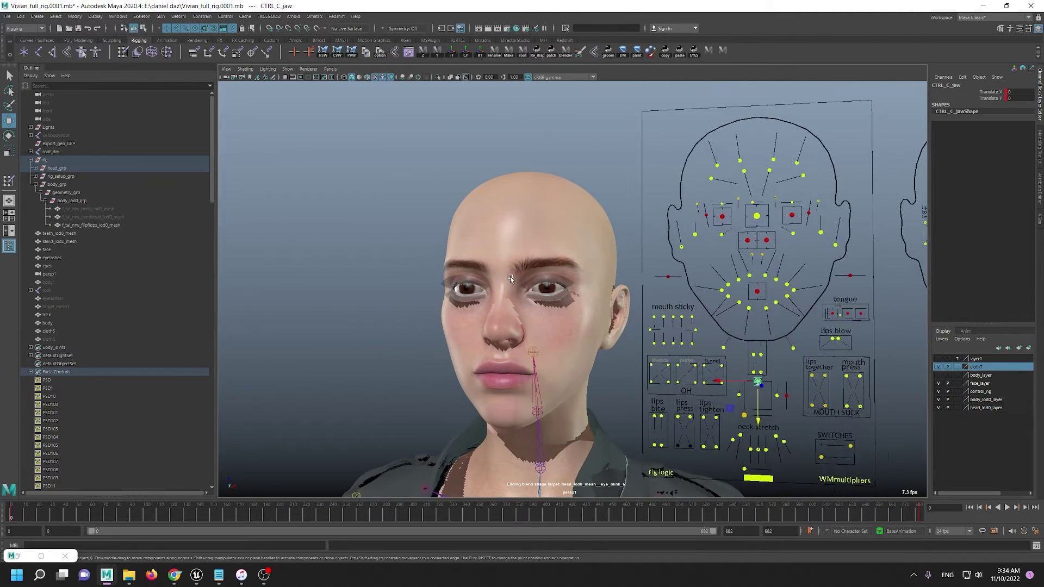
scroll(510, 276, up, 5)
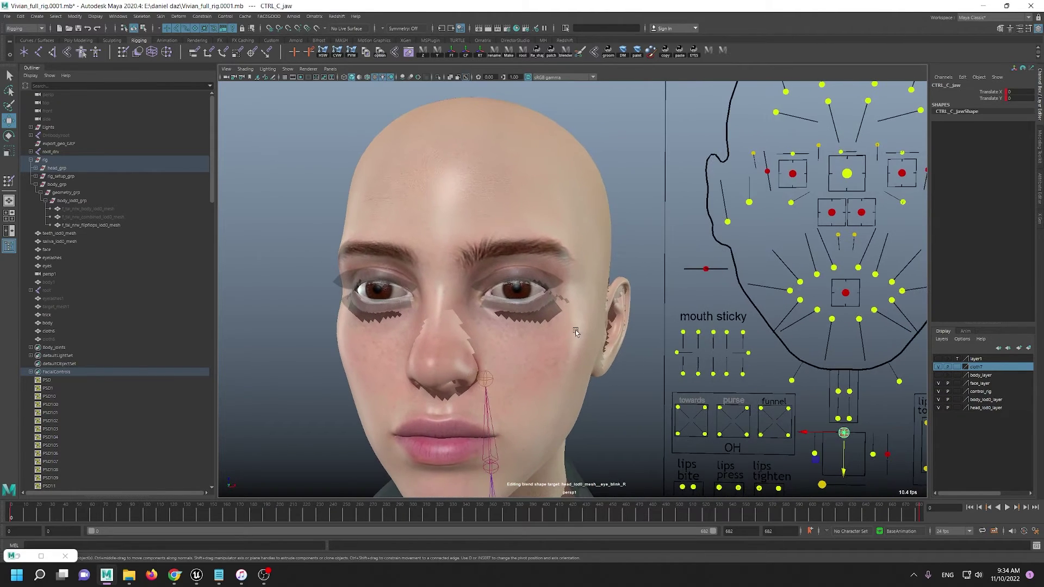
Step: Select the face mesh and examine its wireframe over the head and neck
drag(566, 223, 565, 224)
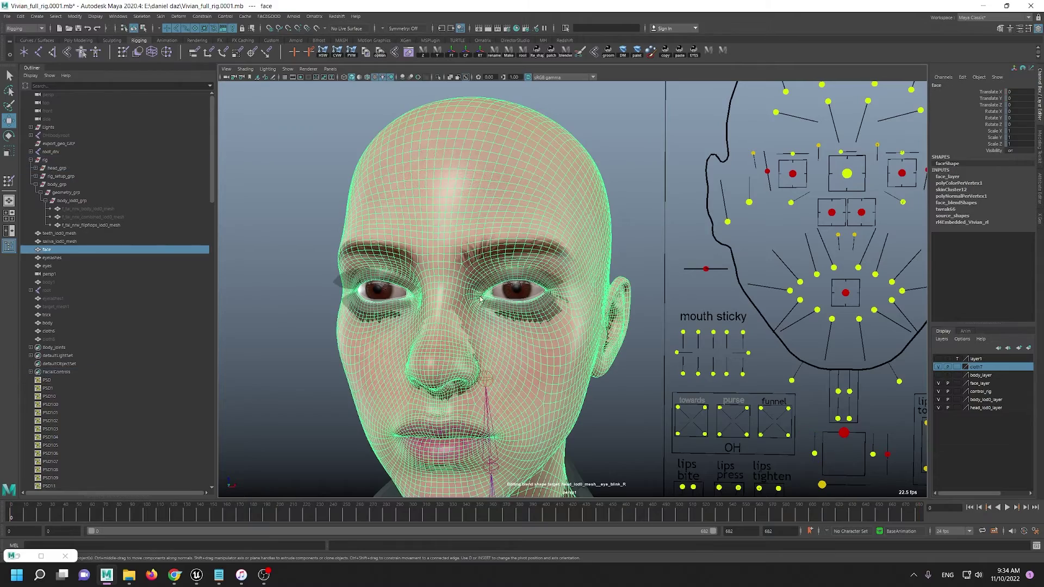
scroll(431, 319, down, 3)
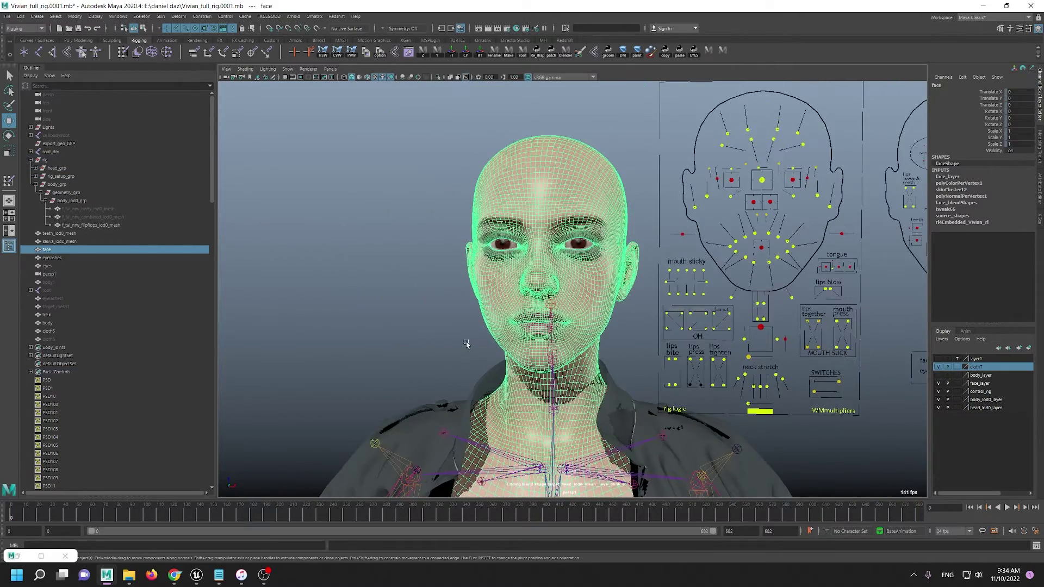
alt+drag(474, 268, 472, 270)
scroll(466, 286, up, 3)
alt+drag(421, 246, 412, 262)
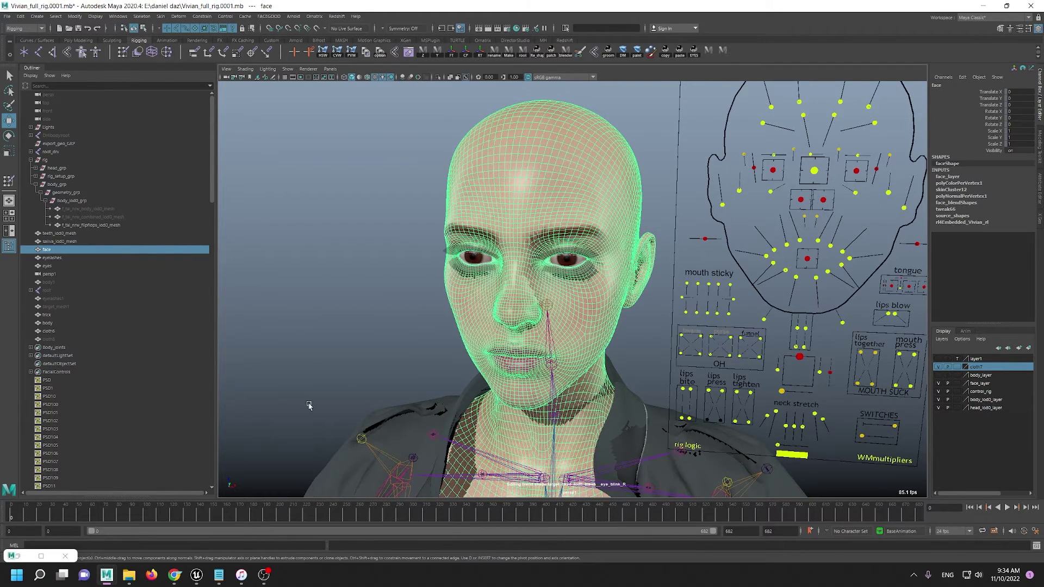
alt+drag(403, 262, 486, 326)
Step: Examine the face mesh's wireframe up close around the eyes, nose, mouth and ear from several angles
scroll(487, 377, up, 4)
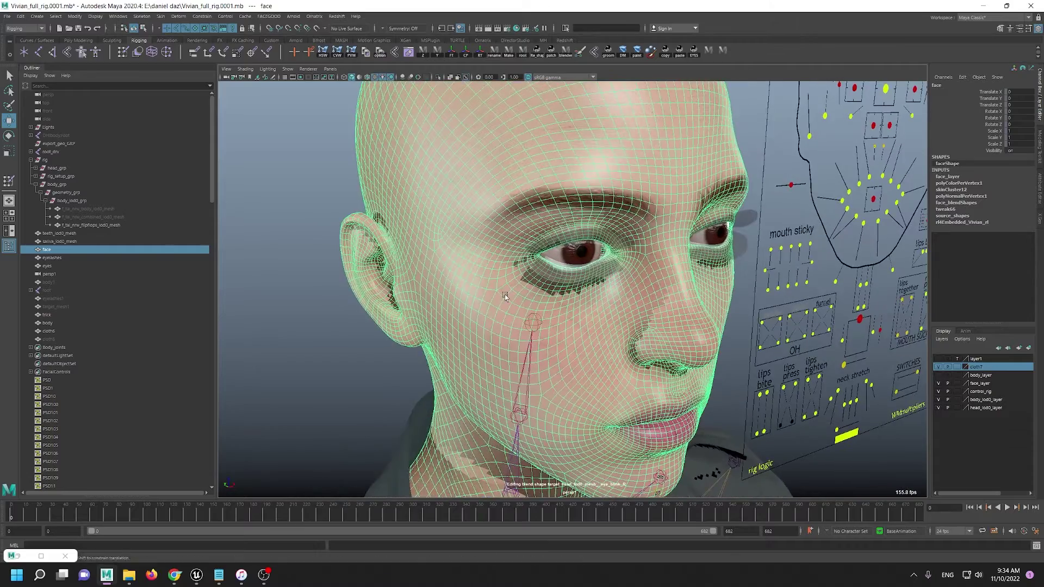
alt+middle_drag(522, 326, 481, 300)
alt+drag(509, 333, 511, 322)
alt+right_drag(511, 323, 512, 437)
alt+drag(727, 342, 660, 271)
alt+right_drag(660, 270, 616, 262)
alt+drag(616, 262, 569, 253)
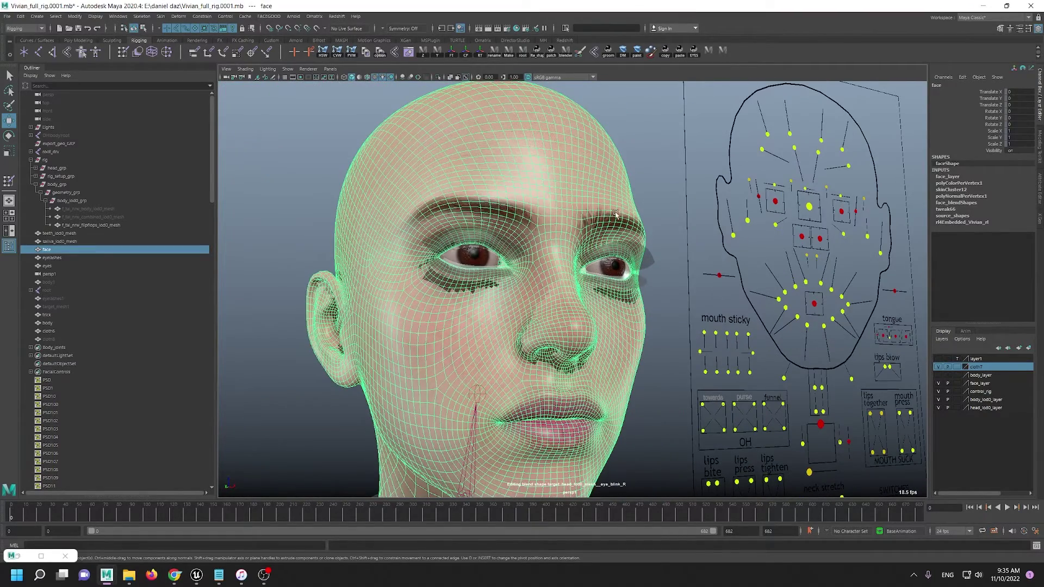
alt+drag(537, 304, 554, 265)
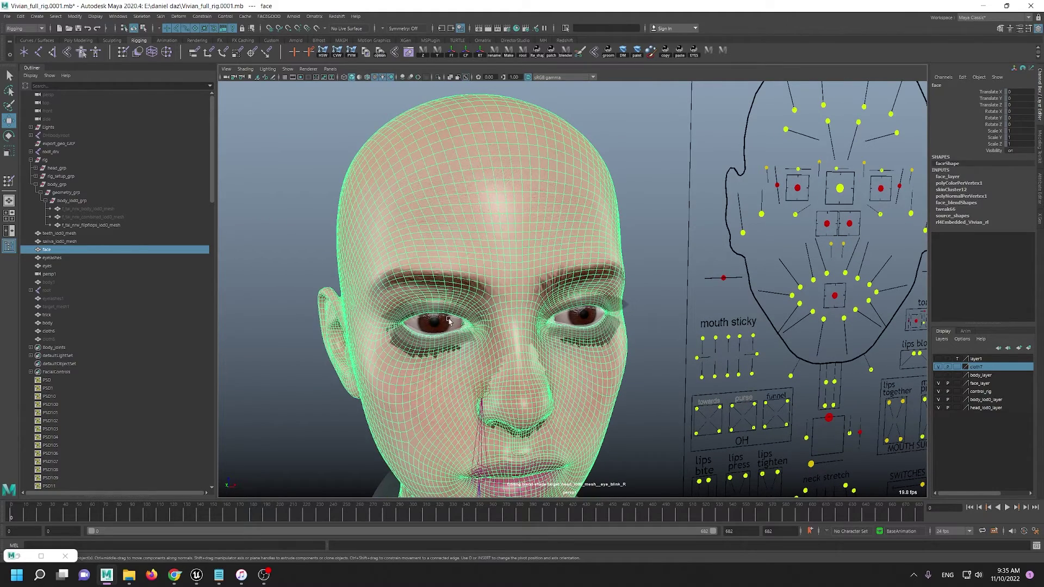
alt+drag(457, 342, 450, 320)
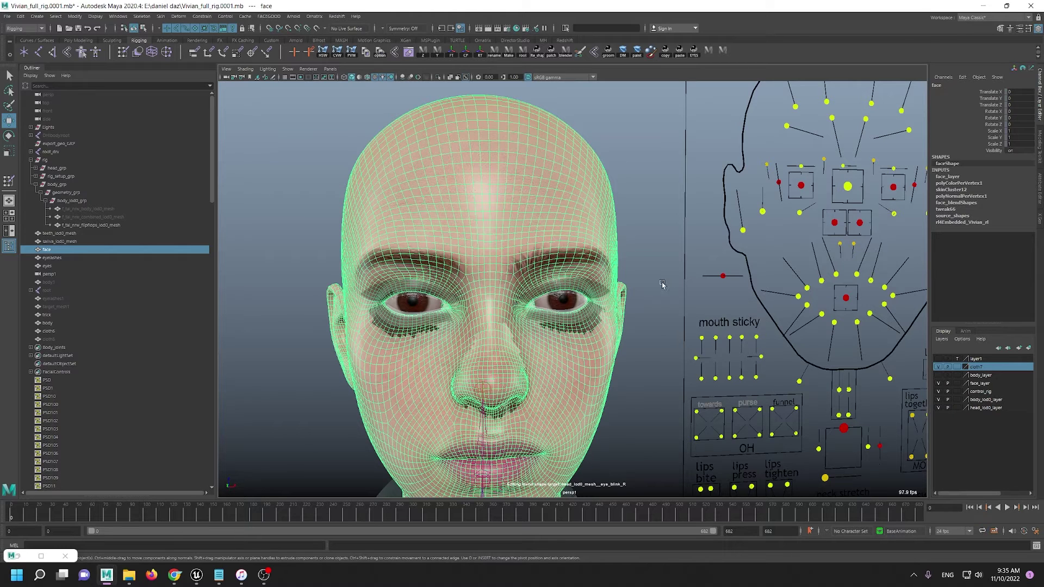
Step: Clear the face mesh selection, select the mesh again and frame the head with the facial board
drag(634, 280, 631, 280)
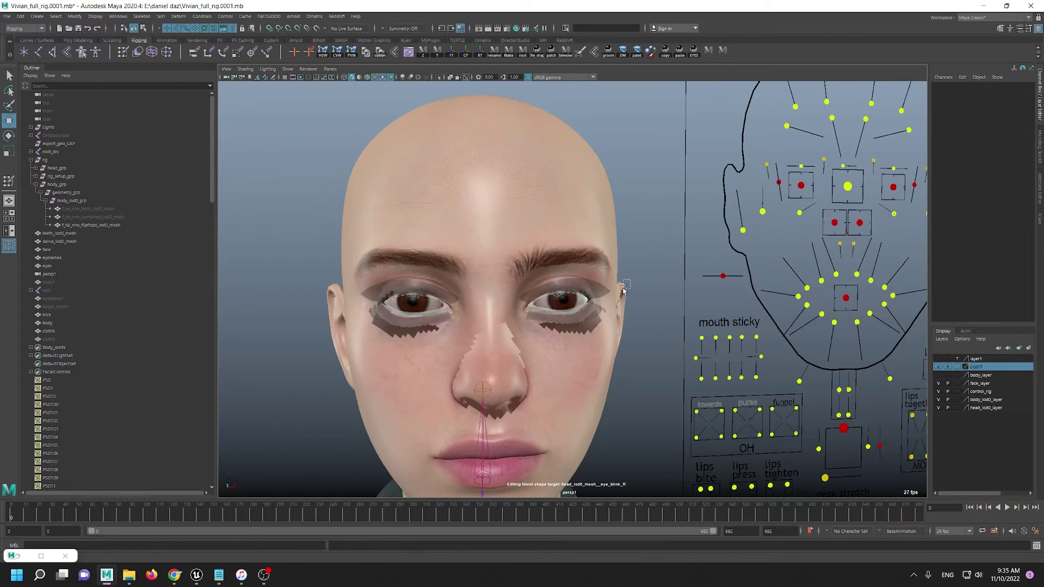
click(623, 290)
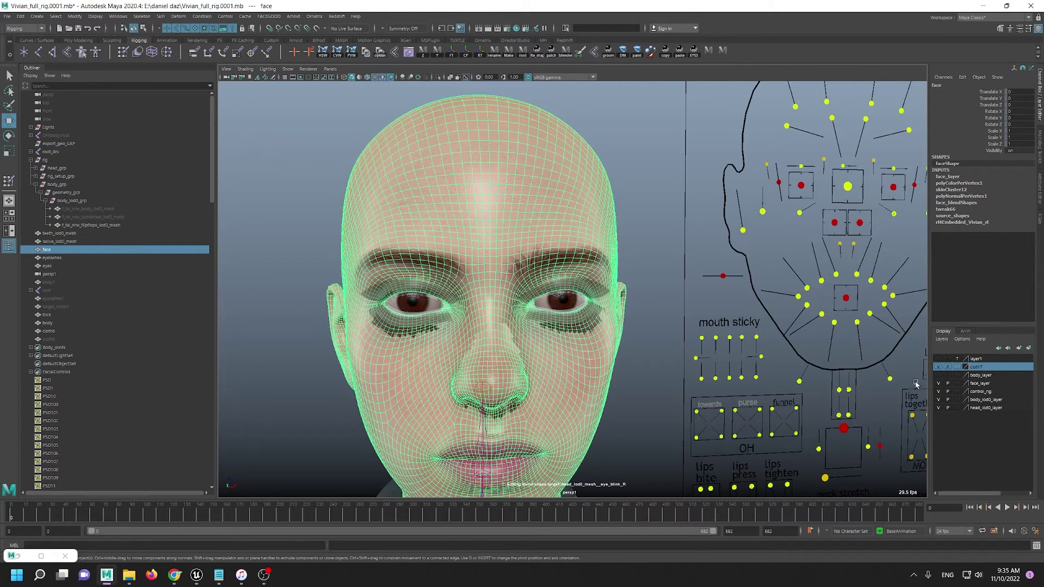
alt+right_drag(674, 331, 535, 255)
alt+drag(535, 256, 550, 237)
alt+right_drag(550, 237, 610, 277)
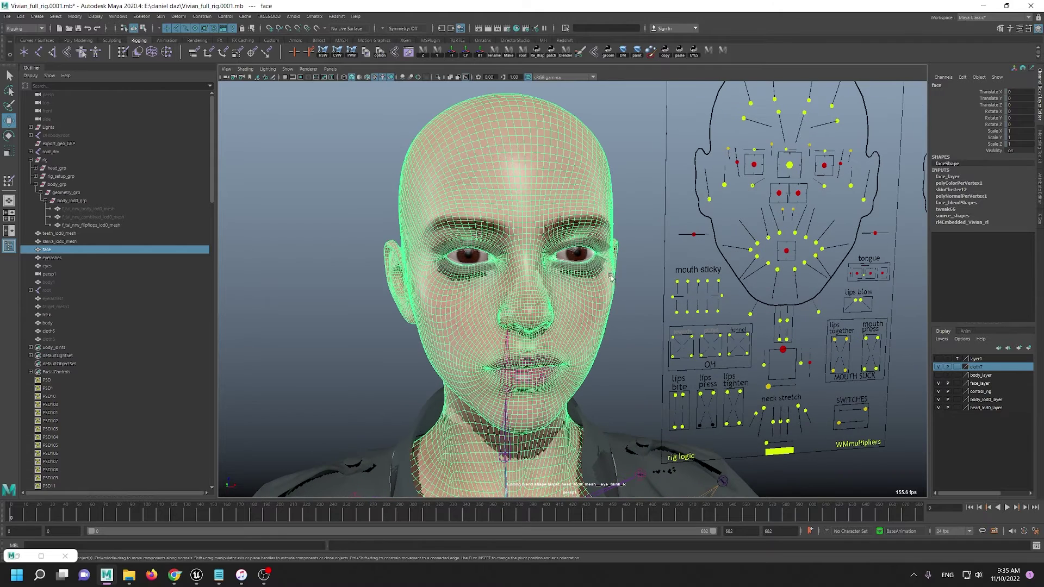
Step: Close the character's right eye with its blink control, inspect the eyelid up close and undo the blink
click(790, 166)
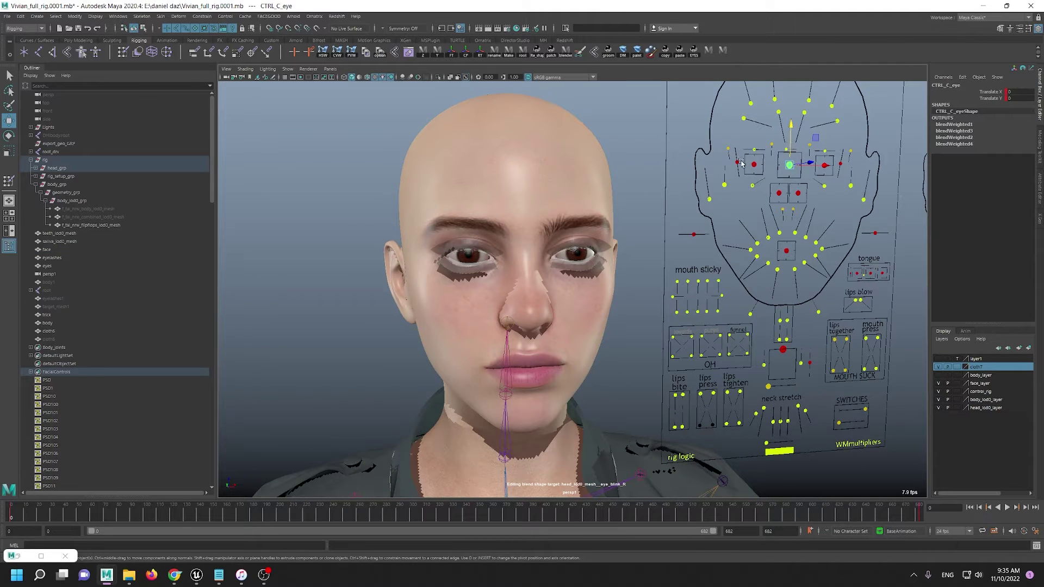
drag(734, 169, 741, 200)
alt+drag(481, 268, 553, 267)
alt+right_drag(553, 267, 657, 313)
alt+middle_drag(528, 280, 550, 299)
alt+right_drag(550, 299, 582, 350)
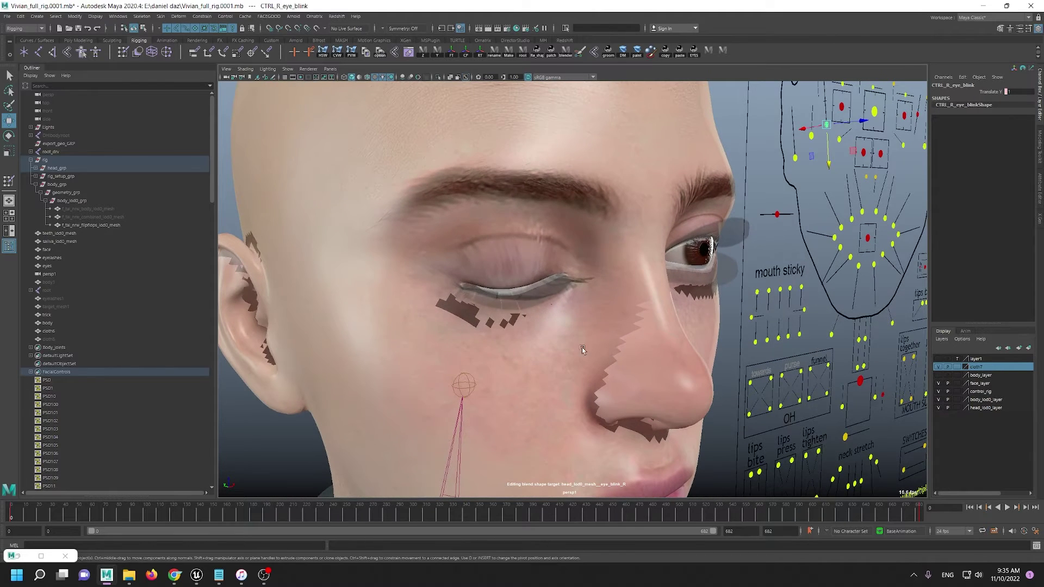
middle_drag(583, 348, 538, 280)
key(ctrl+z)
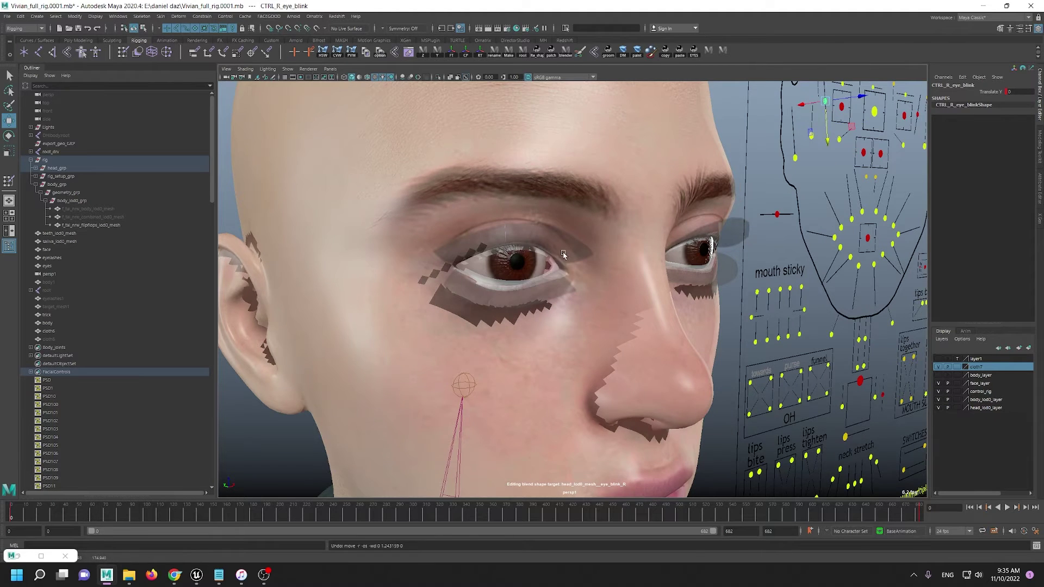
Step: Select the eyes mesh and examine its wireframe and fit inside the eyelids up close
alt+right_drag(562, 253, 553, 328)
alt+drag(552, 329, 497, 276)
click(468, 262)
scroll(482, 282, up, 3)
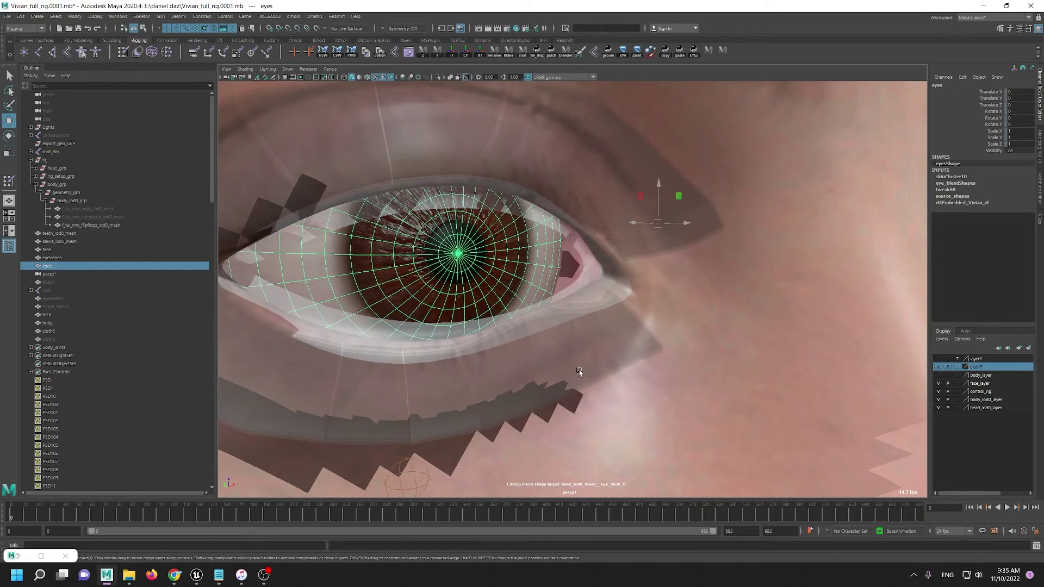
scroll(579, 369, down, 6)
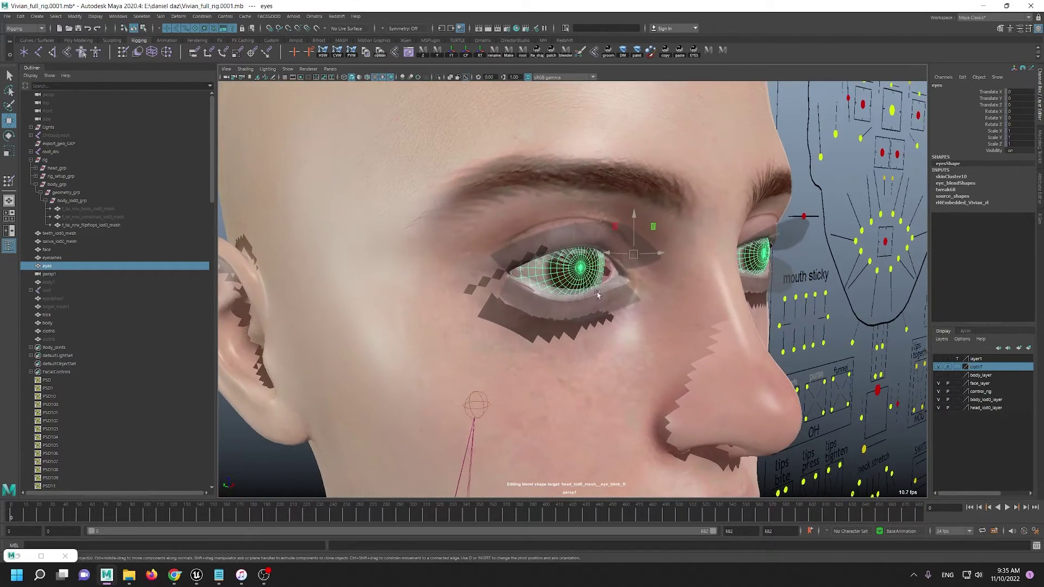
alt+middle_drag(598, 294, 390, 355)
Step: Test the right eye's blink control again from a side angle and undo the movement
click(745, 134)
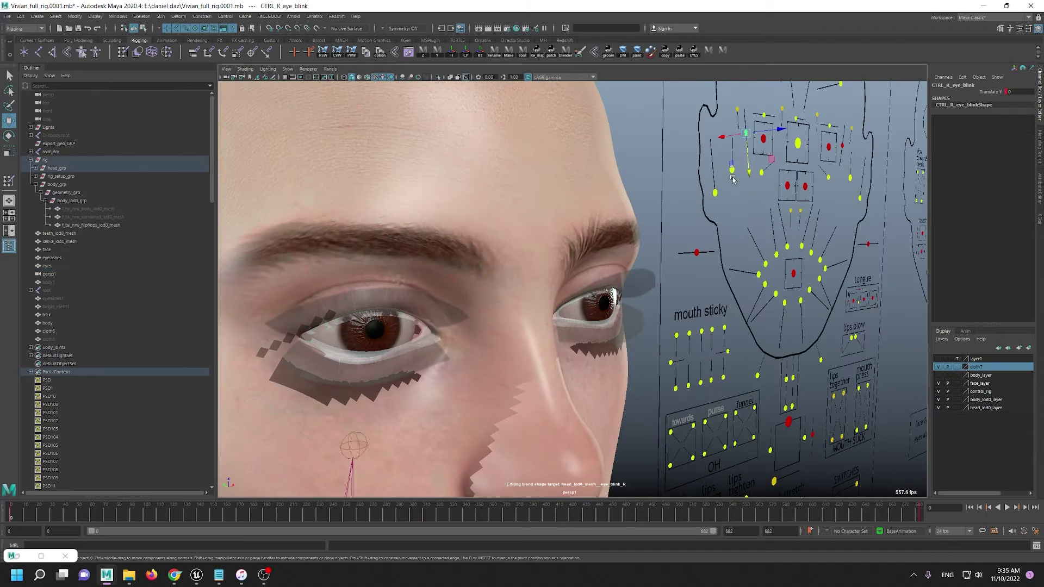
alt+drag(303, 271, 605, 213)
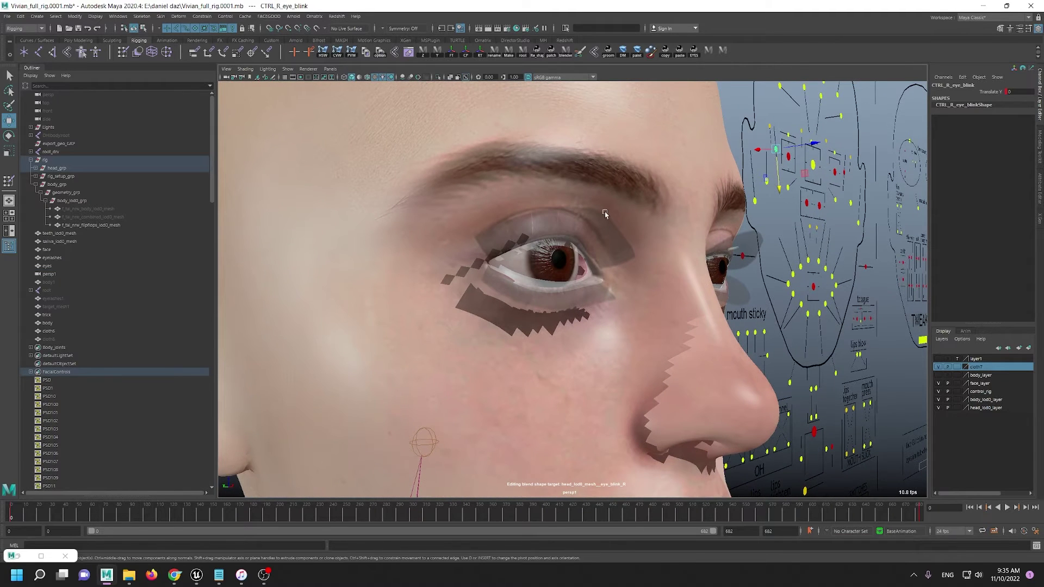
drag(782, 185, 754, 240)
key(ctrl+z)
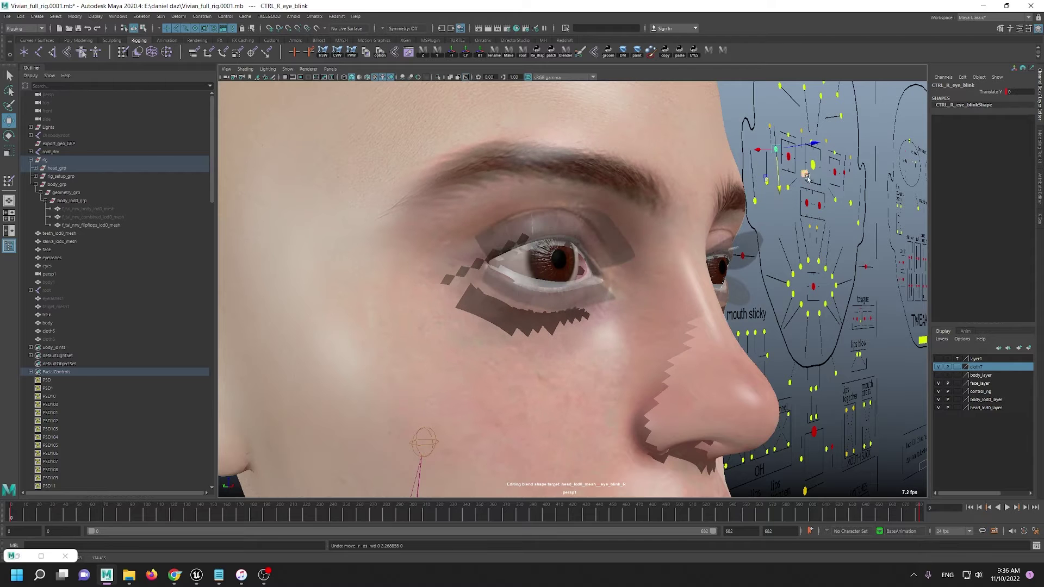
Step: Move the central eye control sideways on the facial board to turn both eyes toward the character's left
click(813, 165)
alt+drag(816, 176, 505, 246)
key(ctrl+z)
alt+drag(560, 223, 489, 238)
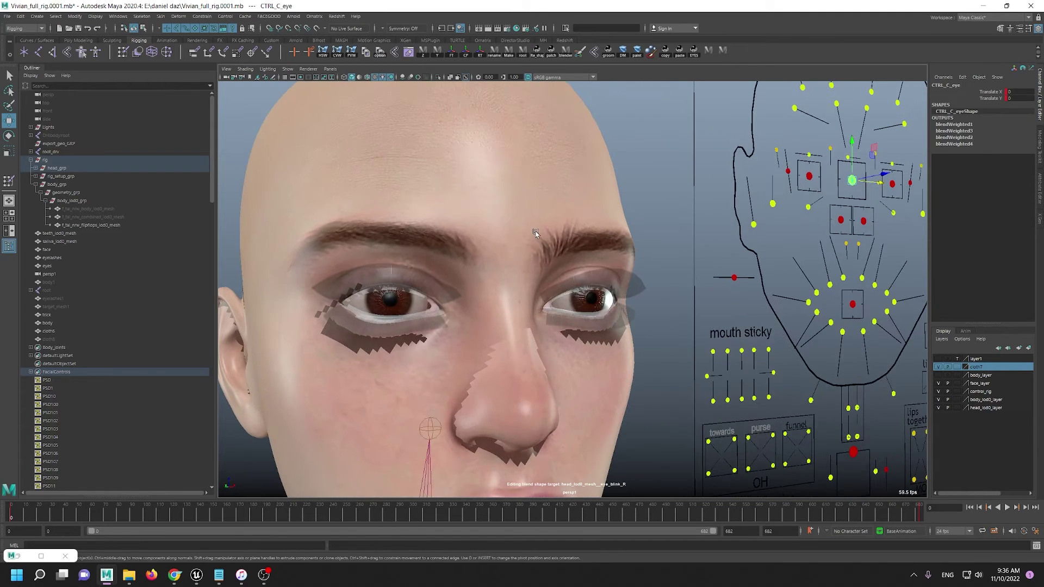
alt+drag(488, 274, 592, 267)
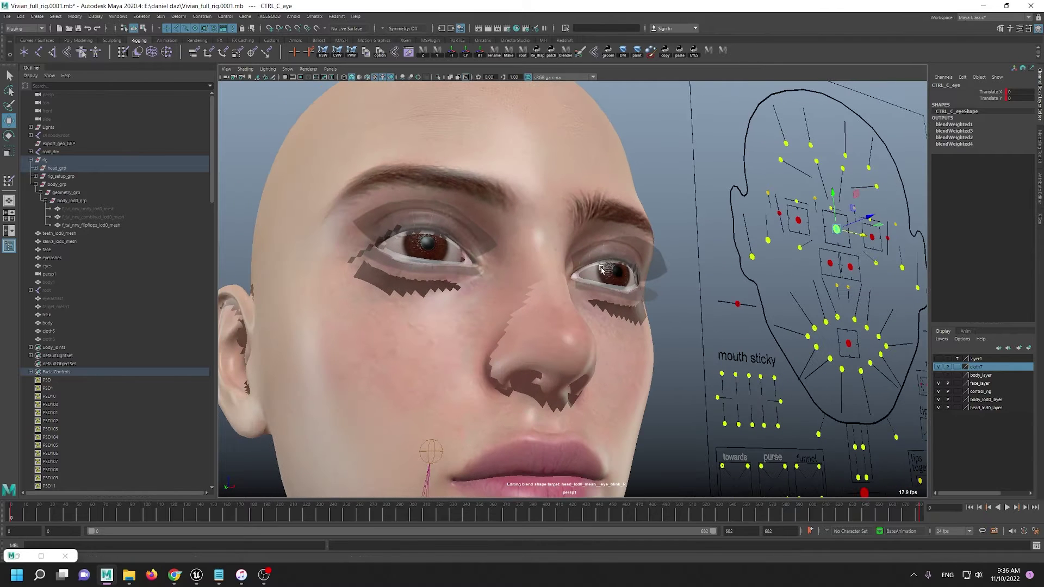
drag(864, 237, 885, 247)
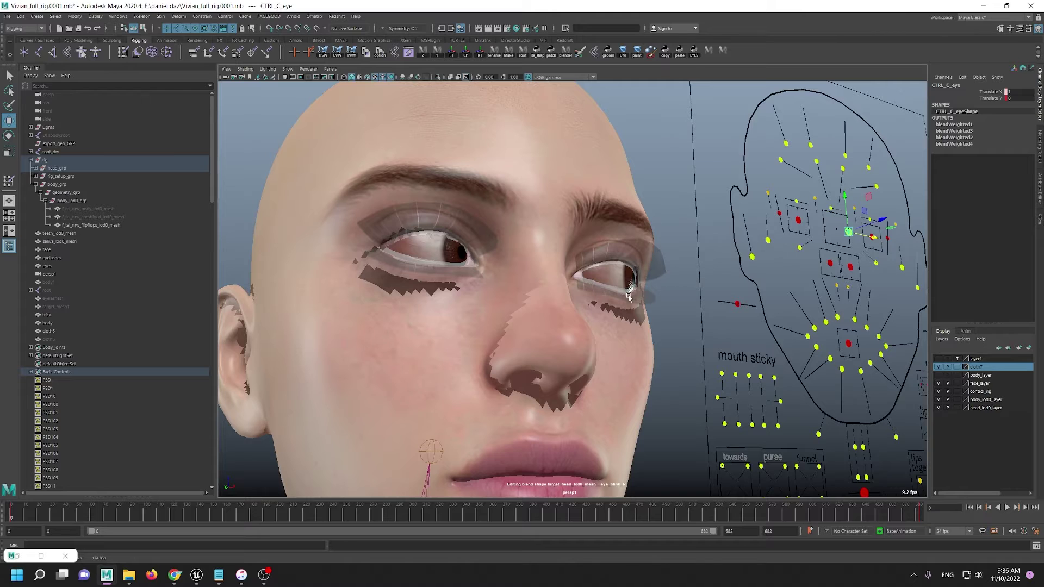
alt+drag(628, 296, 625, 295)
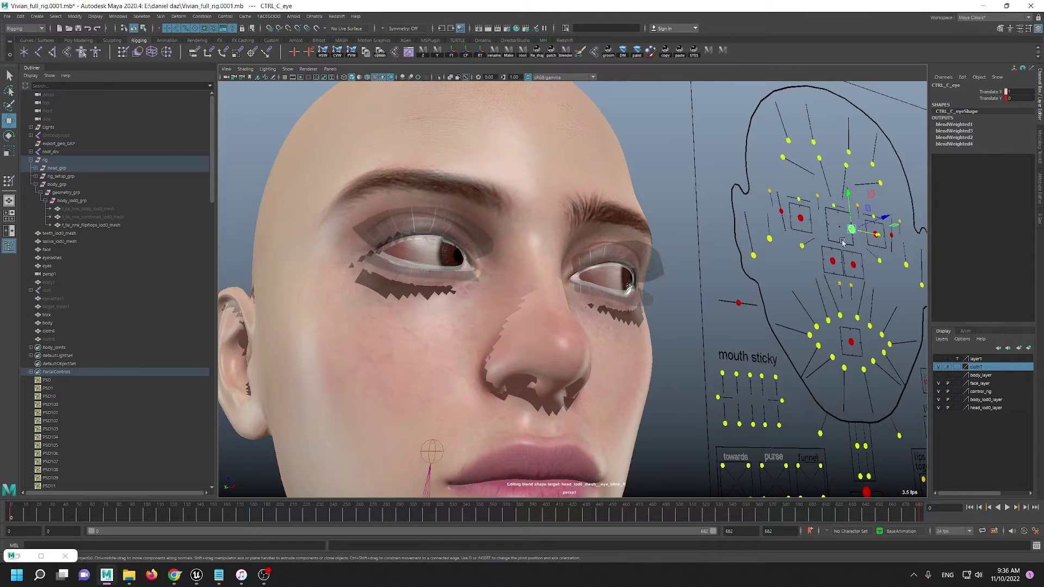
Step: Move the central eye control down to lower both eyes' gaze, and reset the eyes to neutral
drag(852, 229, 821, 262)
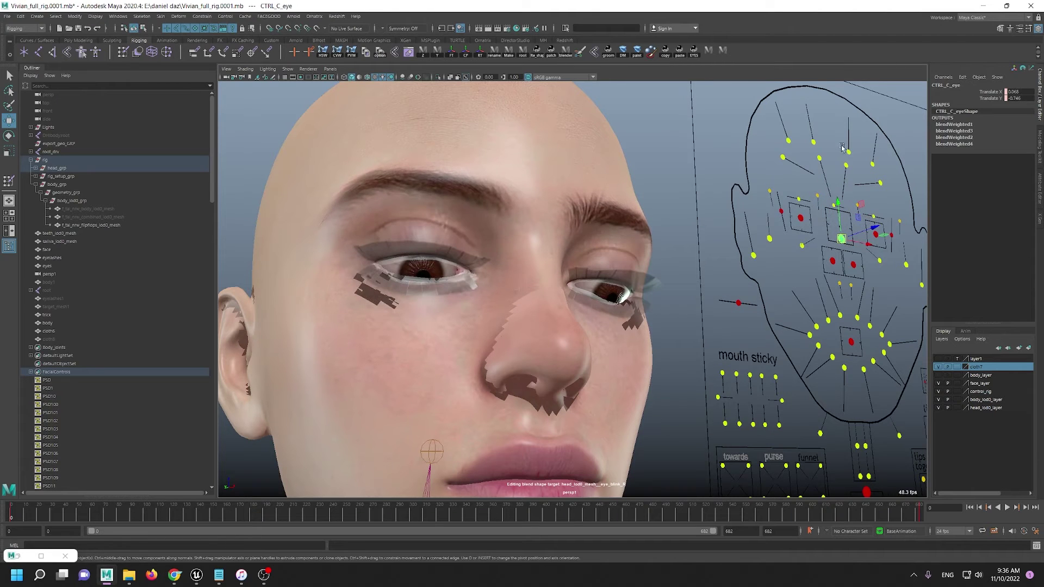
click(10, 516)
scroll(462, 305, down, 5)
alt+middle_drag(442, 326, 464, 265)
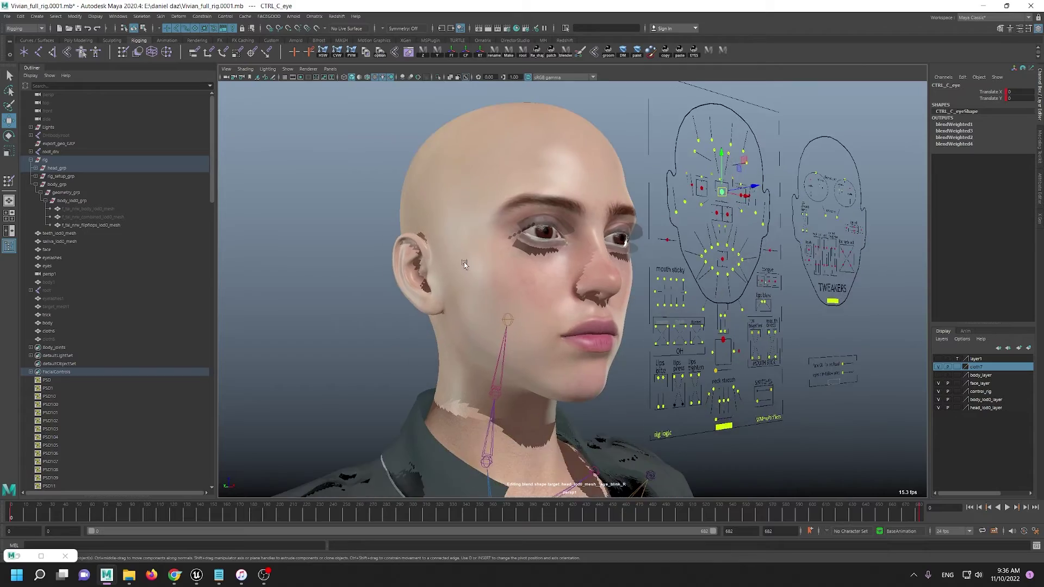
Step: Examine the nose, lips and jawline up close from the front and from both side profiles
scroll(464, 265, up, 5)
alt+middle_drag(526, 432, 576, 232)
alt+drag(576, 233, 546, 237)
alt+middle_drag(547, 237, 550, 208)
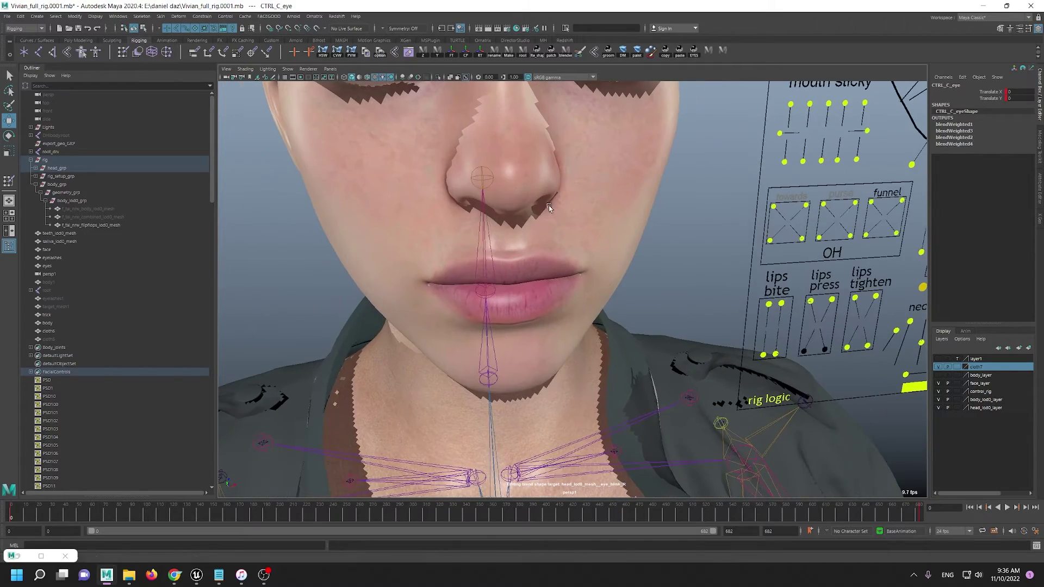
alt+drag(768, 218, 646, 300)
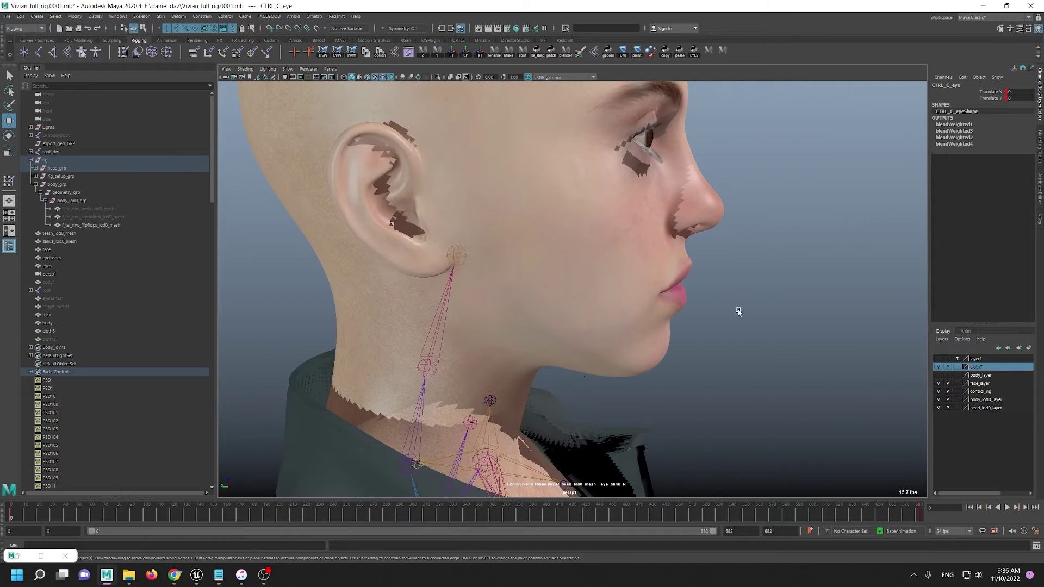
mouse_move(723, 322)
alt+mouse_down()
mouse_move(795, 316)
mouse_move(718, 303)
alt+mouse_up()
scroll(637, 263, up, 3)
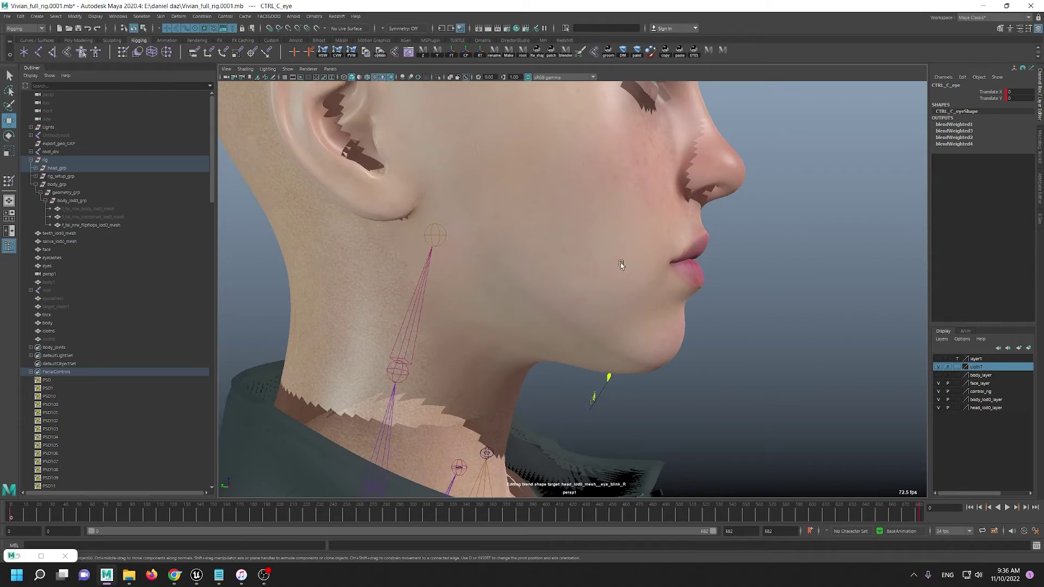
alt+drag(621, 265, 468, 266)
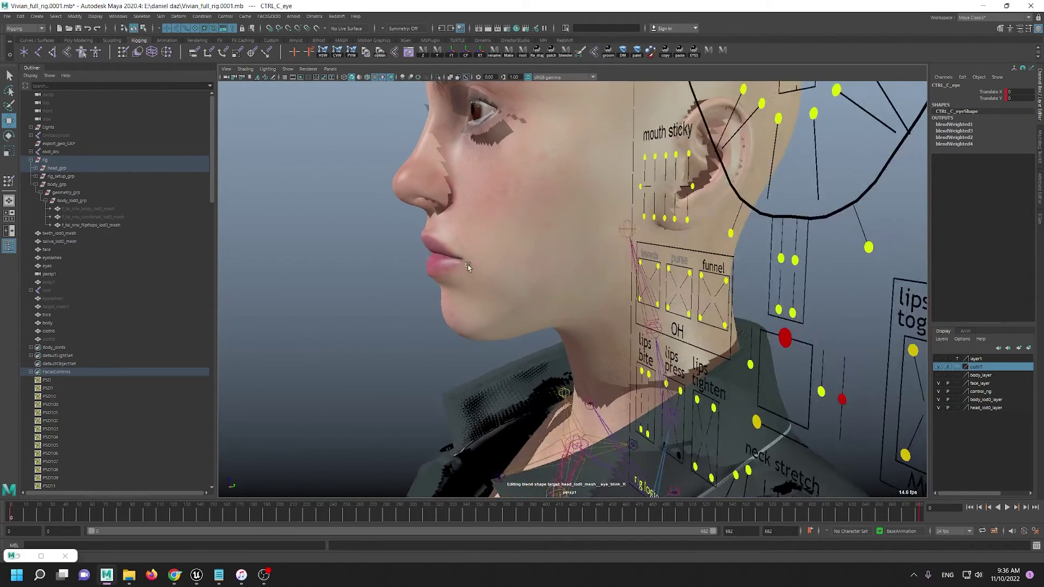
alt+right_drag(468, 266, 533, 334)
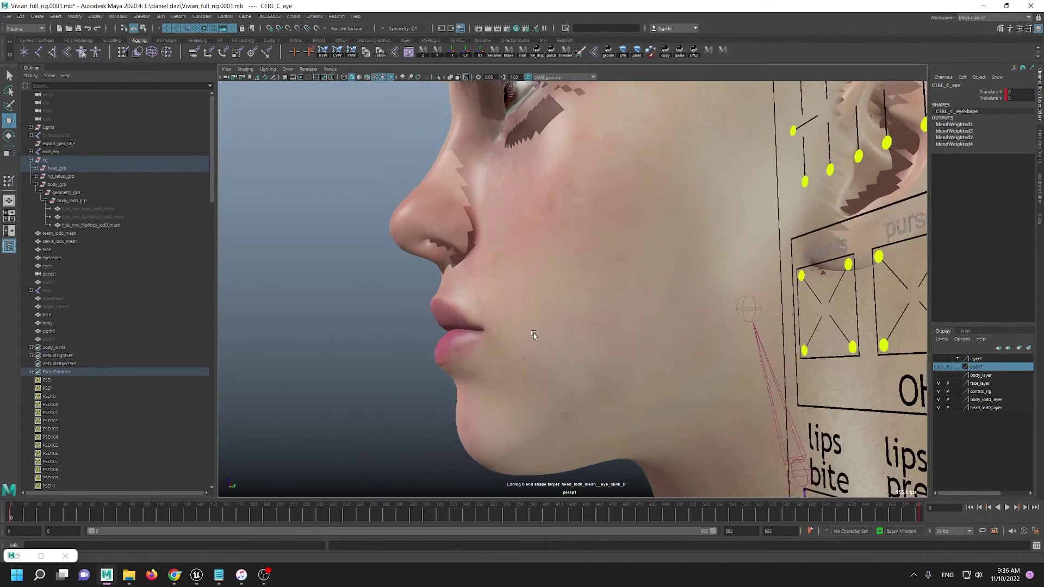
alt+drag(534, 334, 505, 292)
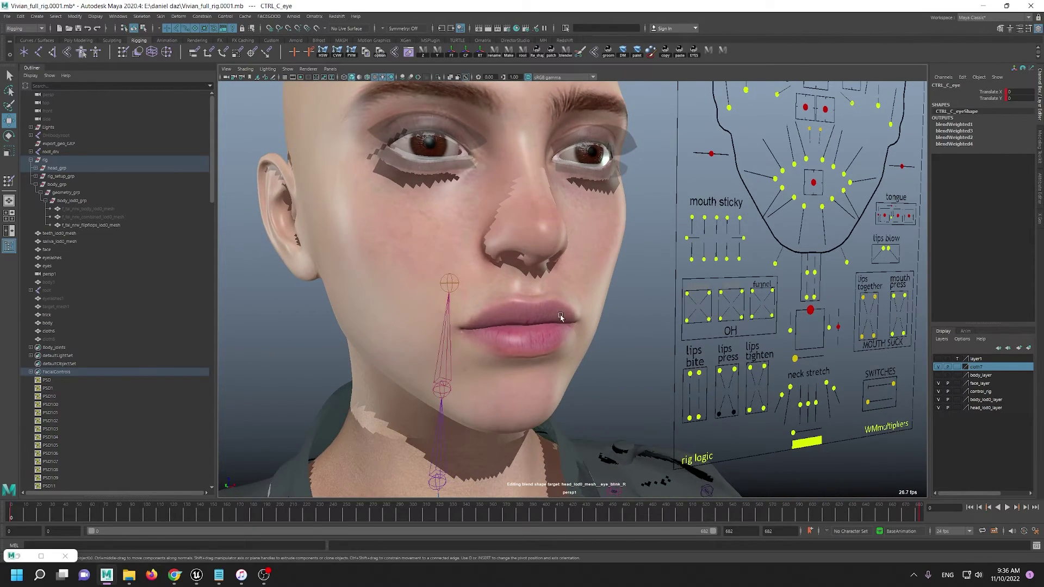
Step: Inspect the whole face from the front and three-quarter angle, and the right cheek and jaw in profile
alt+drag(560, 317, 593, 312)
alt+right_drag(522, 293, 549, 310)
mouse_move(536, 296)
alt+mouse_down()
mouse_move(511, 288)
mouse_move(512, 303)
mouse_move(534, 295)
alt+mouse_up()
alt+right_drag(535, 295, 512, 342)
alt+drag(513, 341, 457, 323)
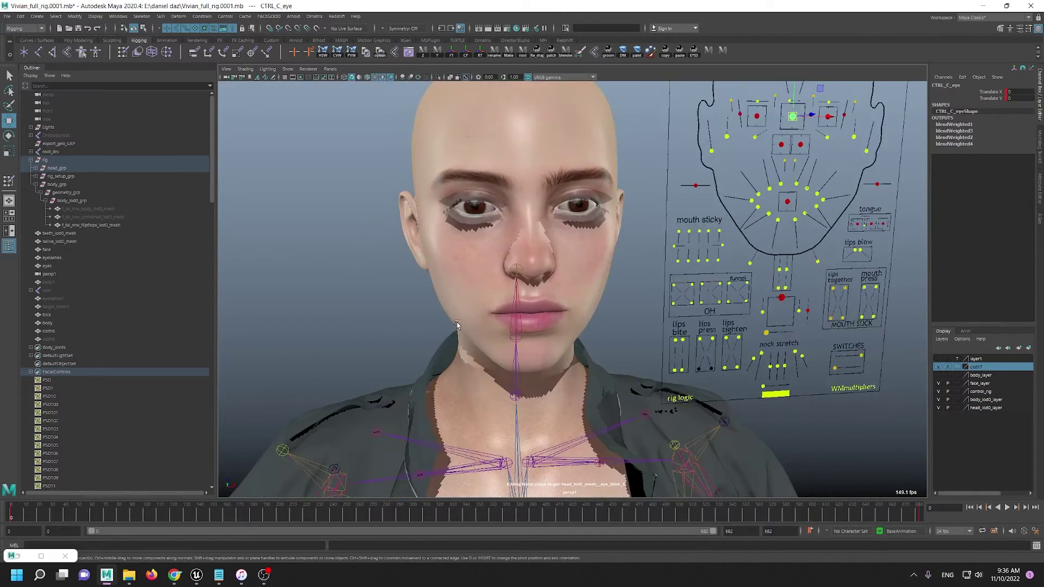
alt+right_drag(457, 323, 480, 327)
alt+middle_drag(480, 328, 518, 337)
alt+drag(519, 338, 663, 343)
alt+right_drag(664, 343, 566, 235)
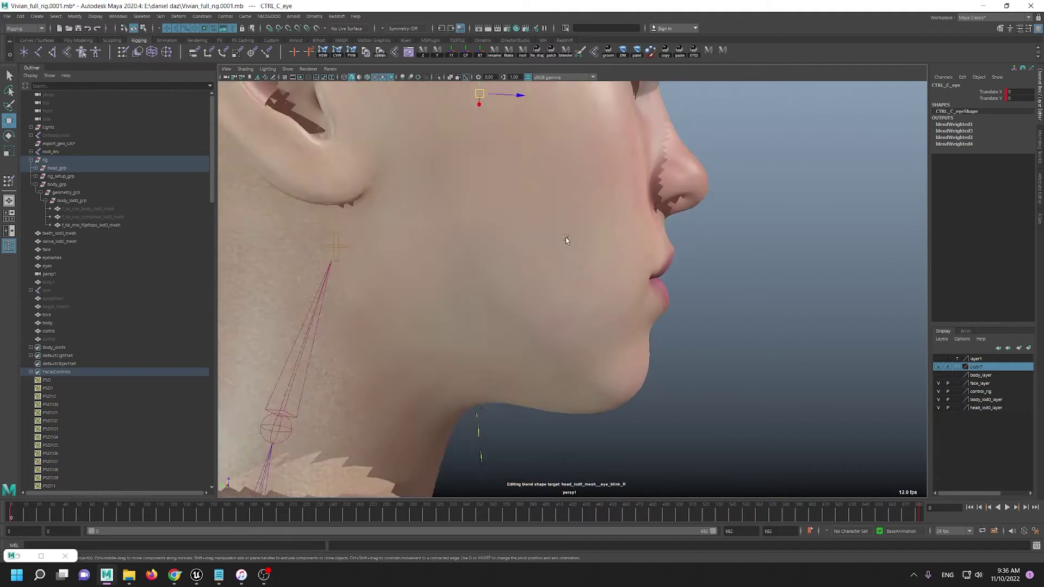
alt+drag(566, 235, 475, 250)
alt+middle_drag(577, 224, 568, 251)
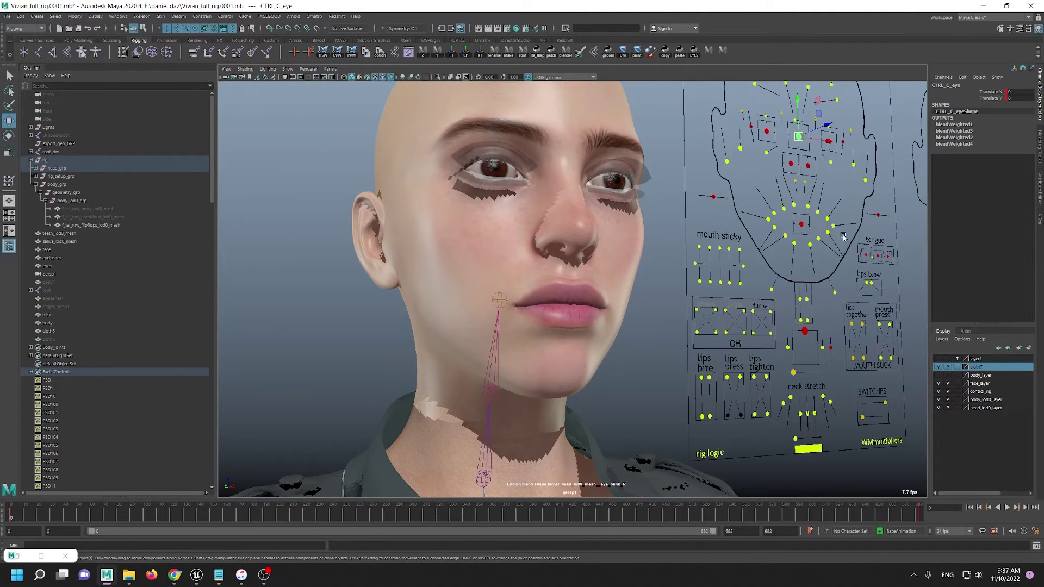
Step: Test the right mouth corner pull control on the facial board and return it to its rest position
click(767, 219)
scroll(598, 346, up, 6)
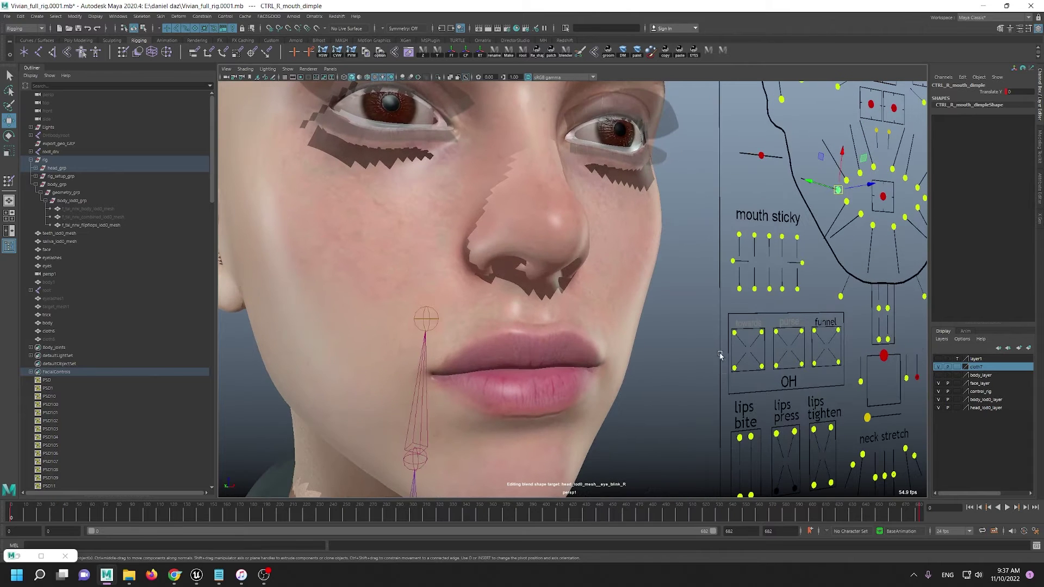
alt+drag(719, 354, 826, 186)
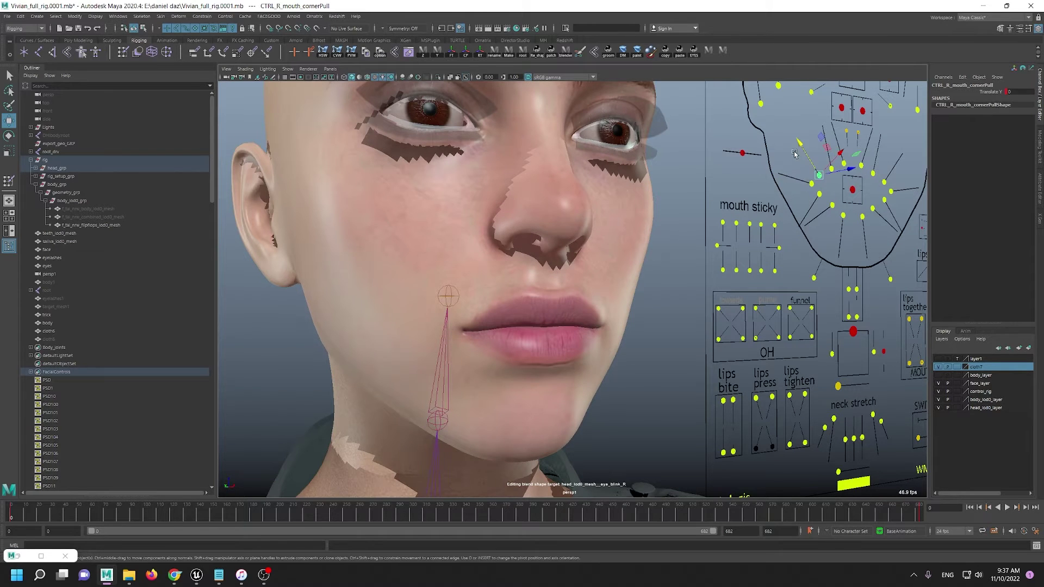
drag(800, 145, 865, 219)
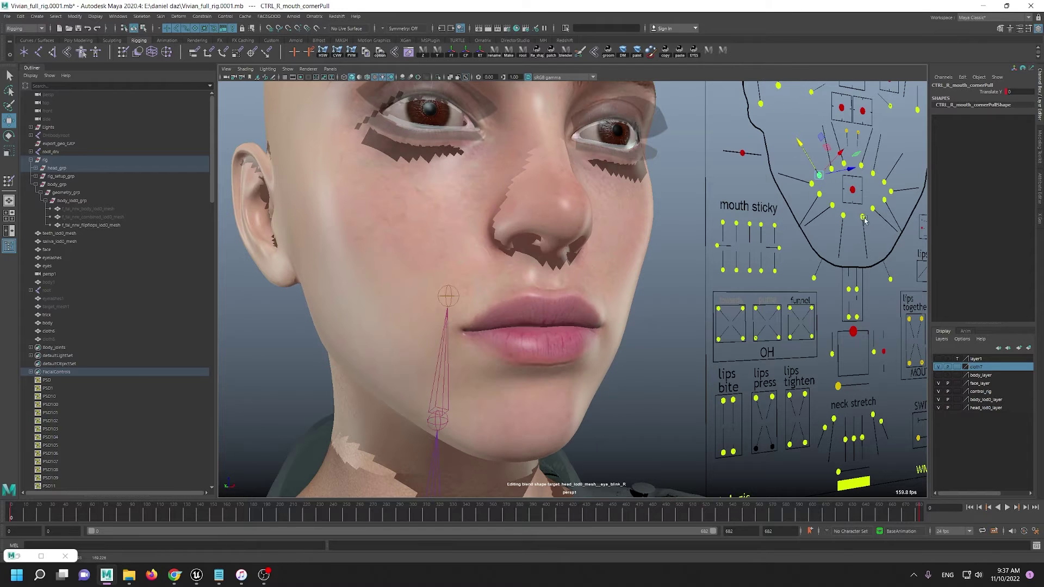
Step: Lower the central jaw control to about 0.11 in Translate Y to open the mouth slightly
click(852, 344)
click(855, 354)
drag(855, 360, 854, 359)
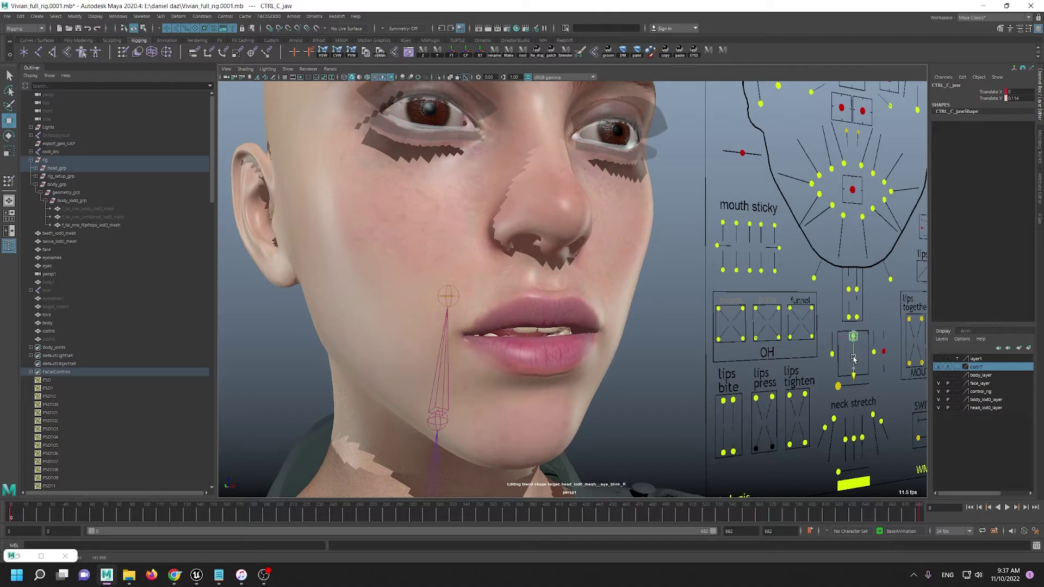
Step: Test the right mouth corner pull control again with the lips parted and return it to rest
click(822, 179)
click(820, 175)
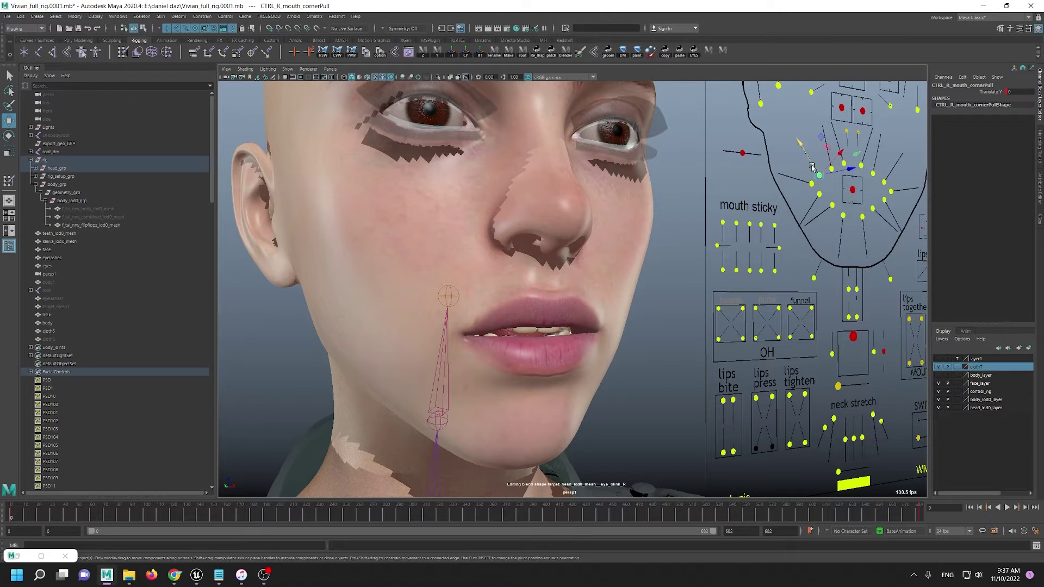
drag(811, 163, 796, 187)
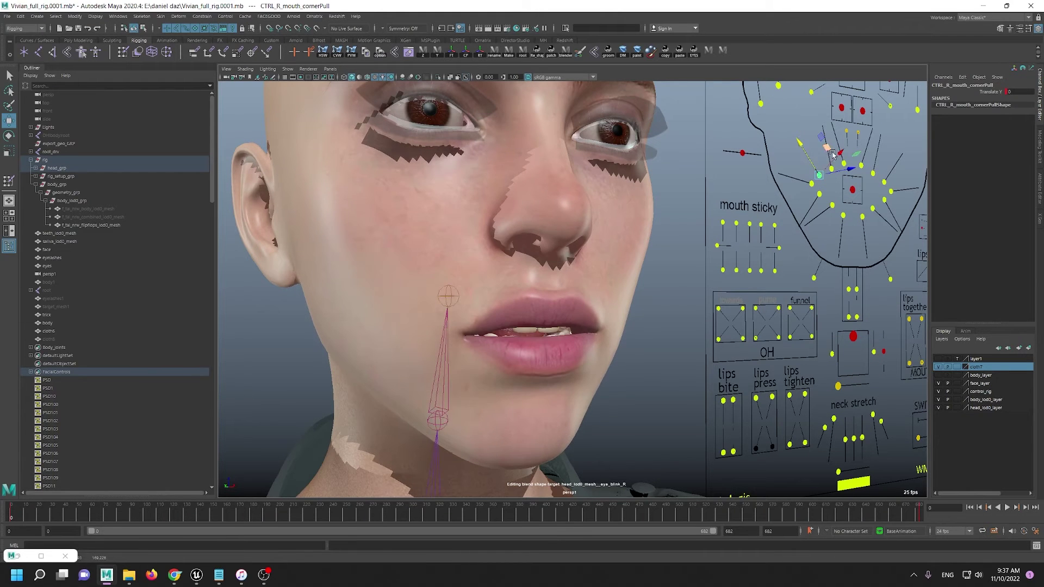
Step: Test the right sharp corner pull and upper lip raise controls in turn and undo the movements
key(w)
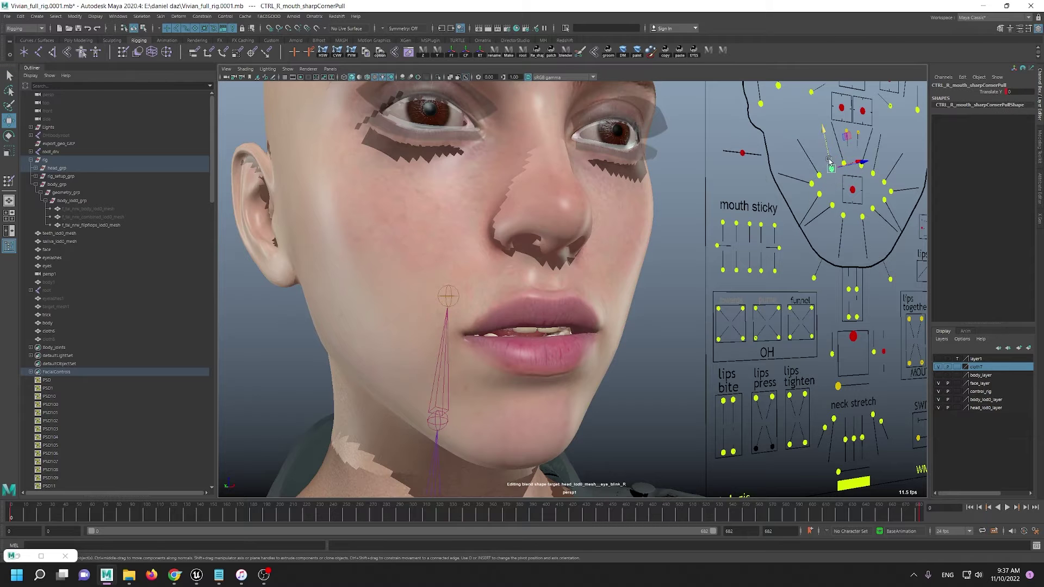
drag(831, 169, 822, 126)
key(ctrl+z)
key(q)
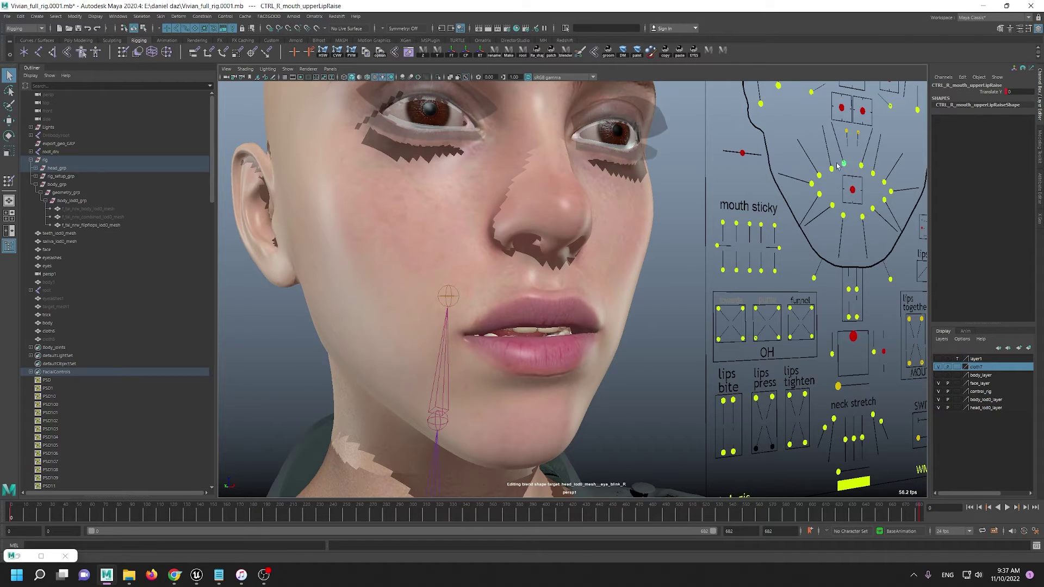
key(w)
middle_drag(838, 165, 811, 168)
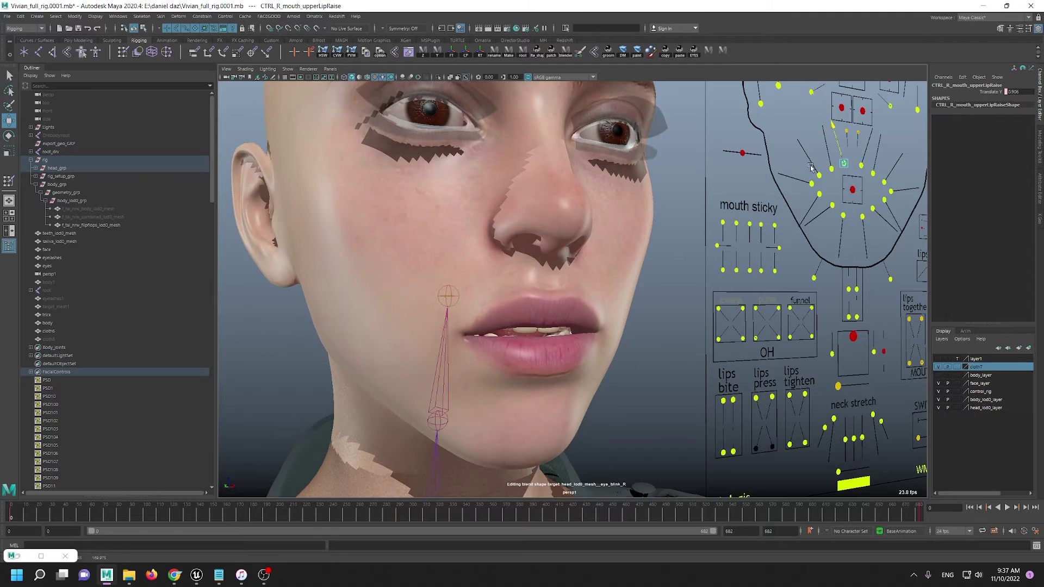
Step: Test the chin raise controls below the mouth along with the central jaw control, and return the mouth to neutral
click(871, 296)
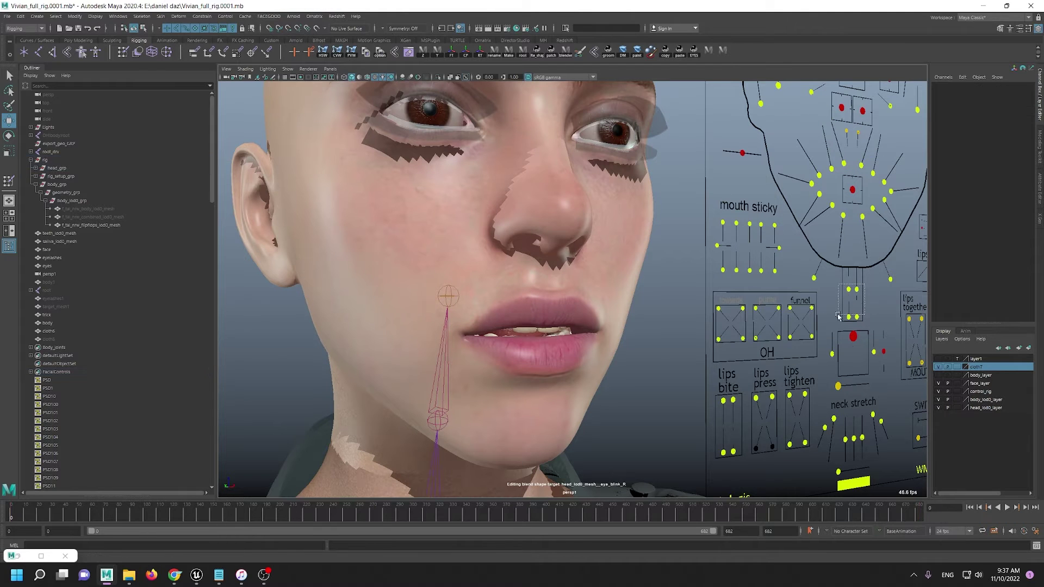
drag(838, 315, 836, 321)
drag(848, 276, 848, 251)
click(853, 339)
drag(853, 370, 840, 310)
drag(848, 260, 857, 350)
scroll(431, 282, down, 3)
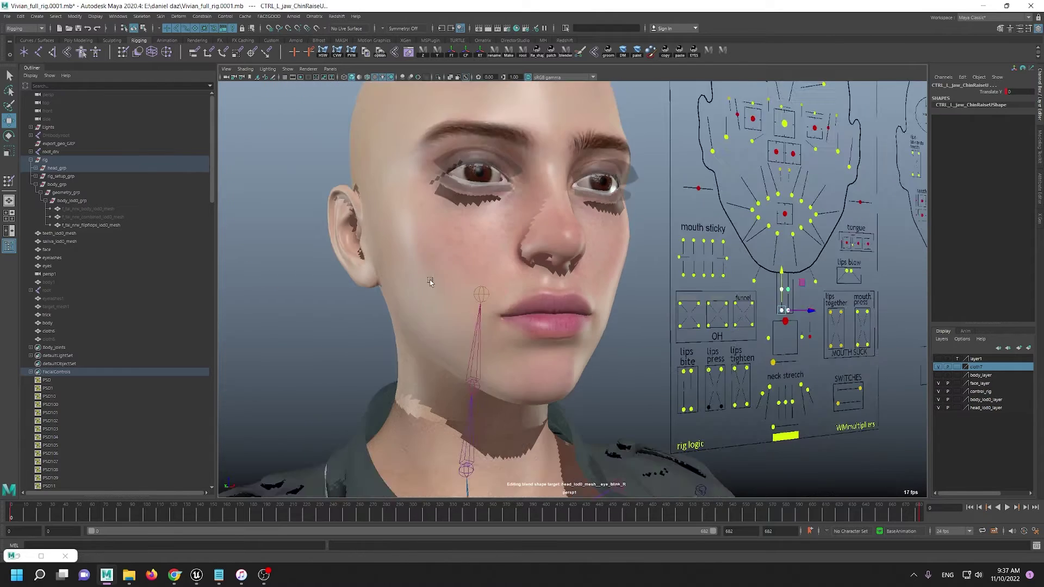
Step: Select the left hand driver joint, rotate it around its X axis to test the wrist, and undo the rotation
scroll(431, 282, down, 5)
scroll(725, 330, up, 2)
alt+middle_drag(702, 441, 669, 226)
alt+drag(669, 226, 710, 229)
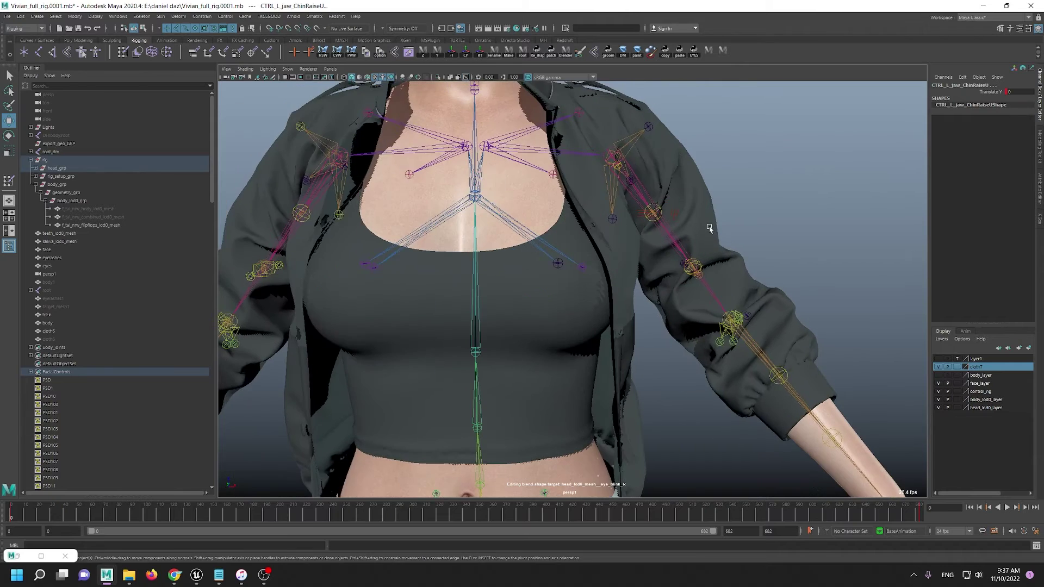
scroll(710, 229, down, 2)
alt+middle_drag(819, 393, 634, 263)
scroll(634, 263, up, 2)
click(721, 420)
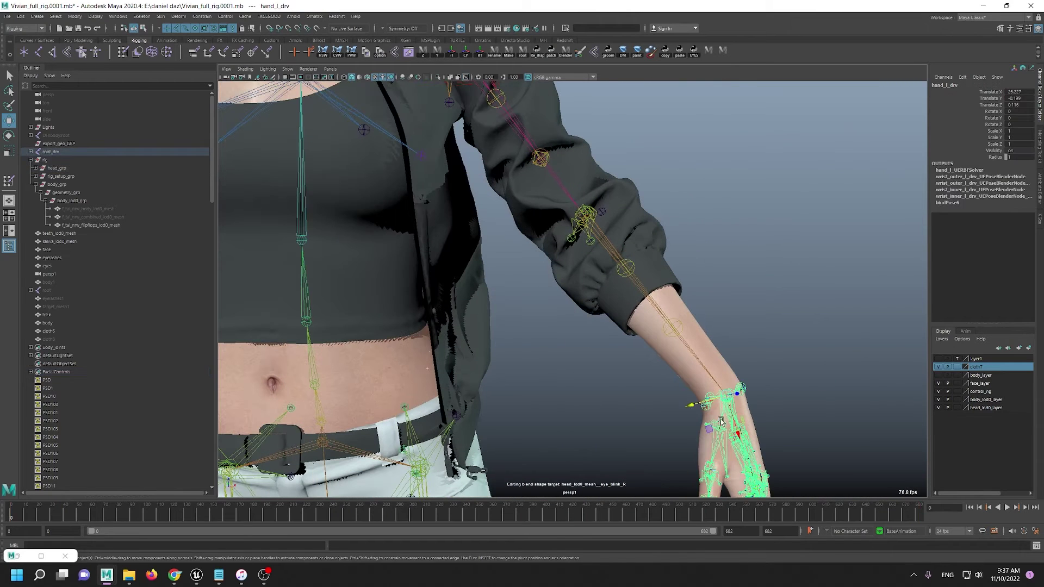
key(e)
drag(731, 389, 717, 394)
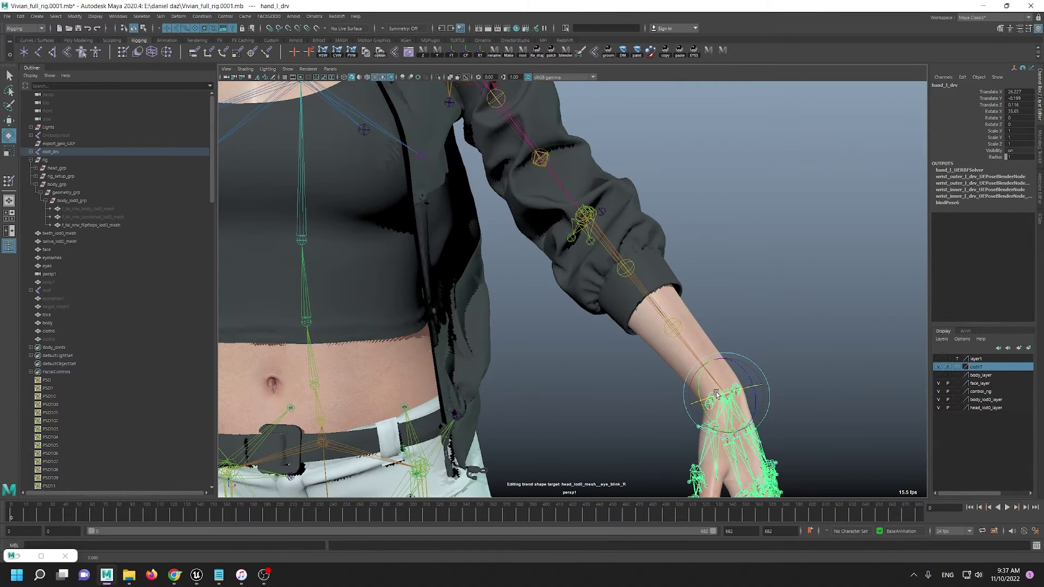
key(ctrl+z)
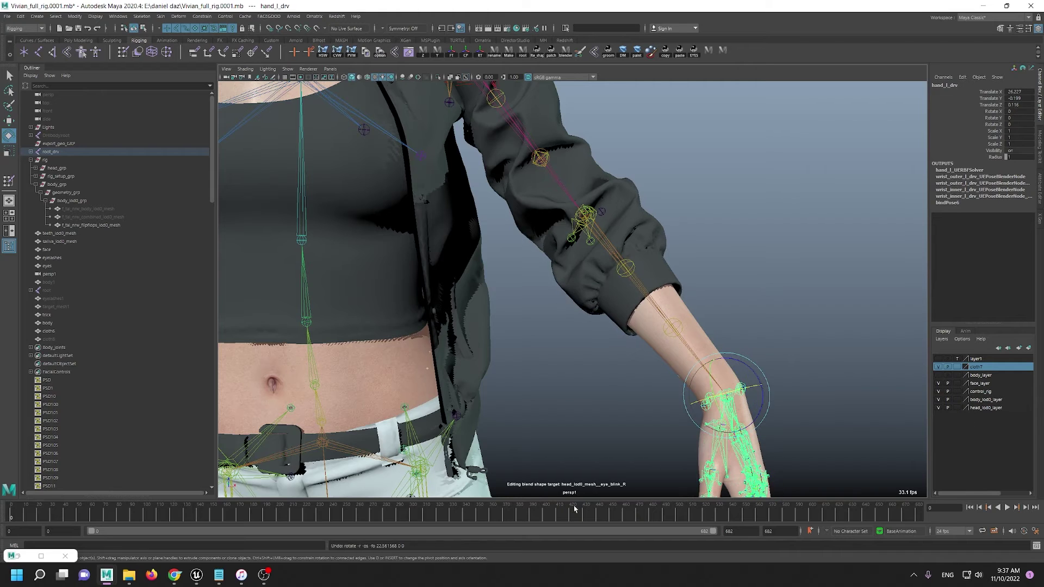
Step: Hide the face_layer and show the body_layer
click(939, 383)
click(938, 376)
Step: Twist the left hand driver joint to about 121 degrees in X and undo the twist
drag(751, 413, 742, 360)
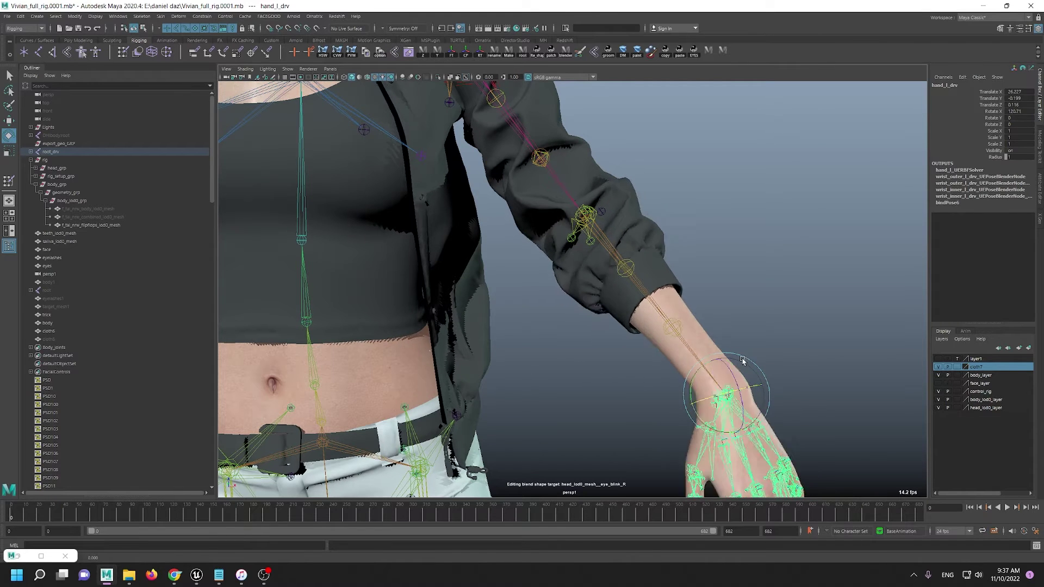
key(ctrl+z)
key(ctrl+z)
Step: Select the left lower arm driver joint, rotate it to bend the elbow, and undo the bend
alt+middle_drag(584, 266, 615, 368)
click(691, 429)
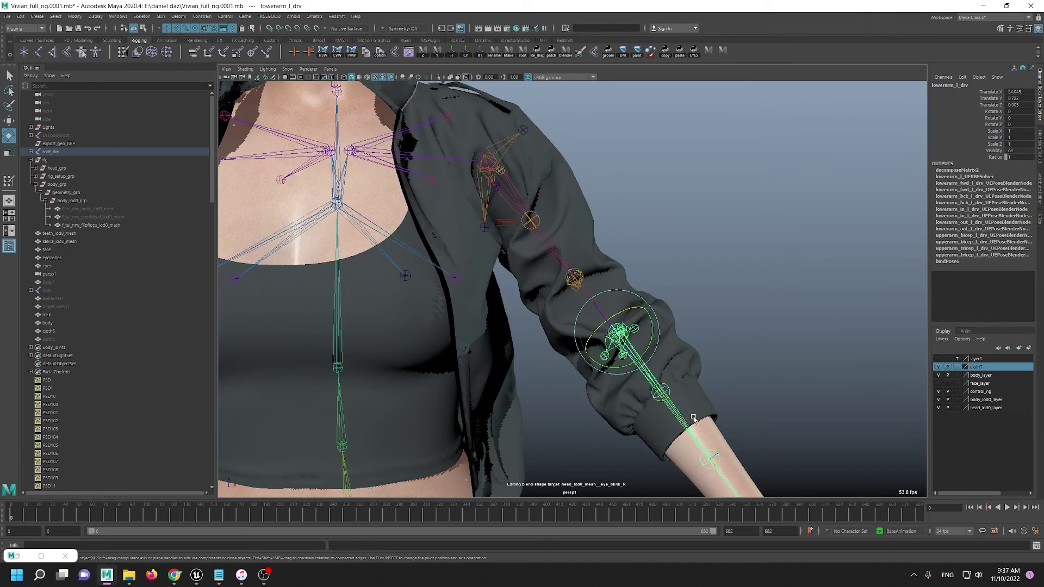
alt+drag(693, 419, 516, 315)
drag(585, 391, 538, 413)
alt+drag(489, 348, 622, 214)
key(ctrl+z)
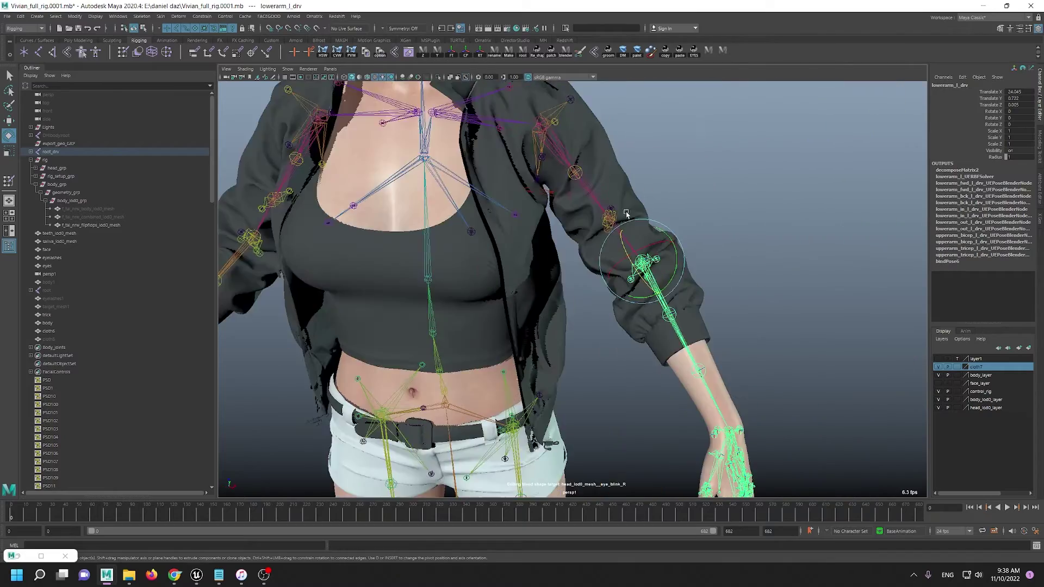
Step: Raise the left arm by rotating its upper arm driver joint to about -54 degrees in Y, inspect the shoulder, and undo the rotation
alt+middle_drag(622, 214, 610, 329)
alt+right_drag(611, 328, 719, 398)
click(707, 407)
alt+drag(708, 407, 723, 423)
drag(608, 259, 573, 270)
alt+drag(680, 375, 697, 396)
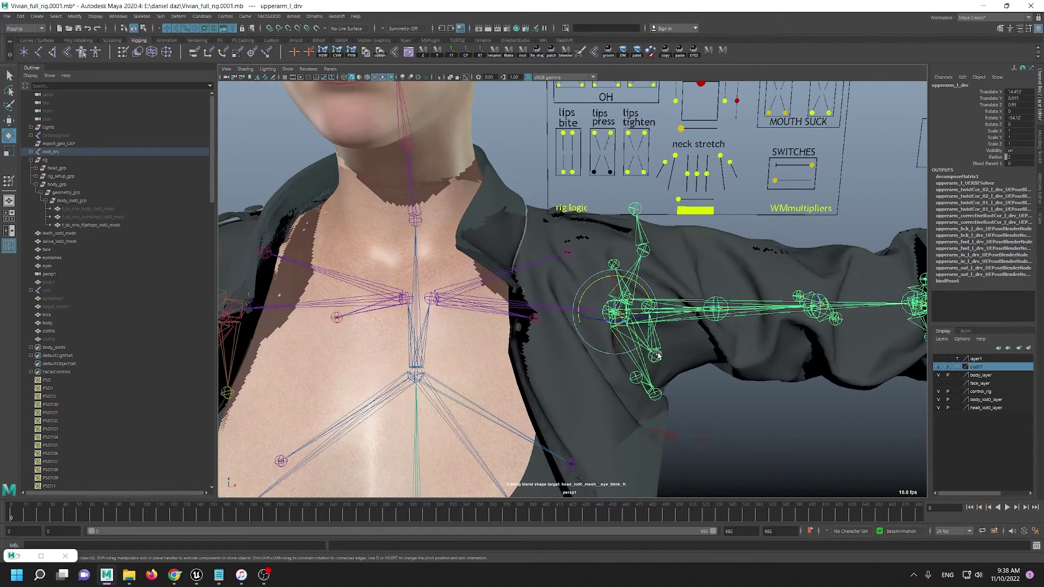
key(ctrl+z)
Step: Select the left thigh driver joint and inspect the joints around the hips and shorts
alt+right_drag(697, 396, 350, 326)
alt+middle_drag(287, 300, 333, 259)
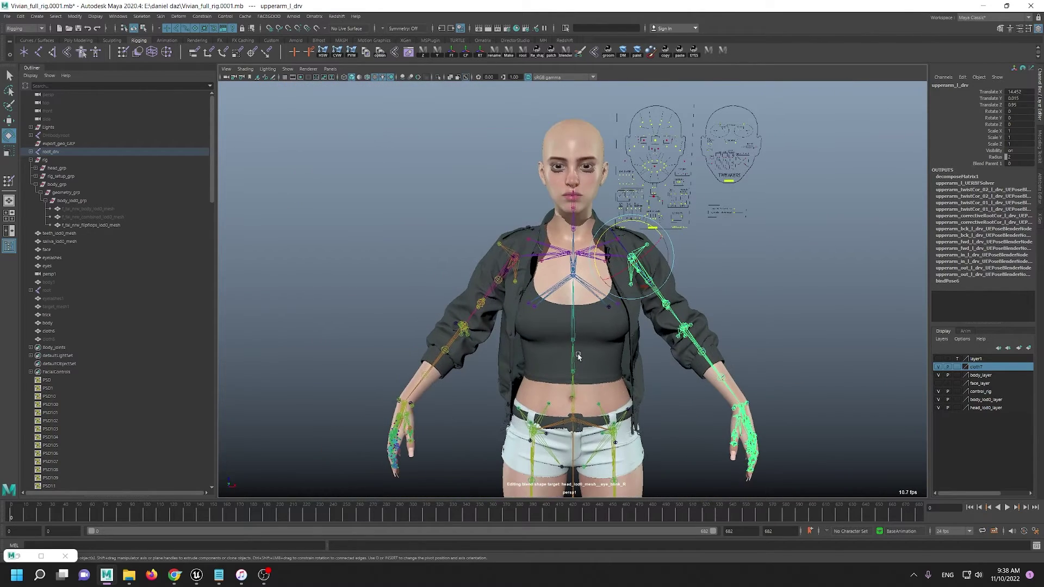
alt+middle_drag(552, 305, 573, 138)
alt+right_drag(683, 384, 726, 478)
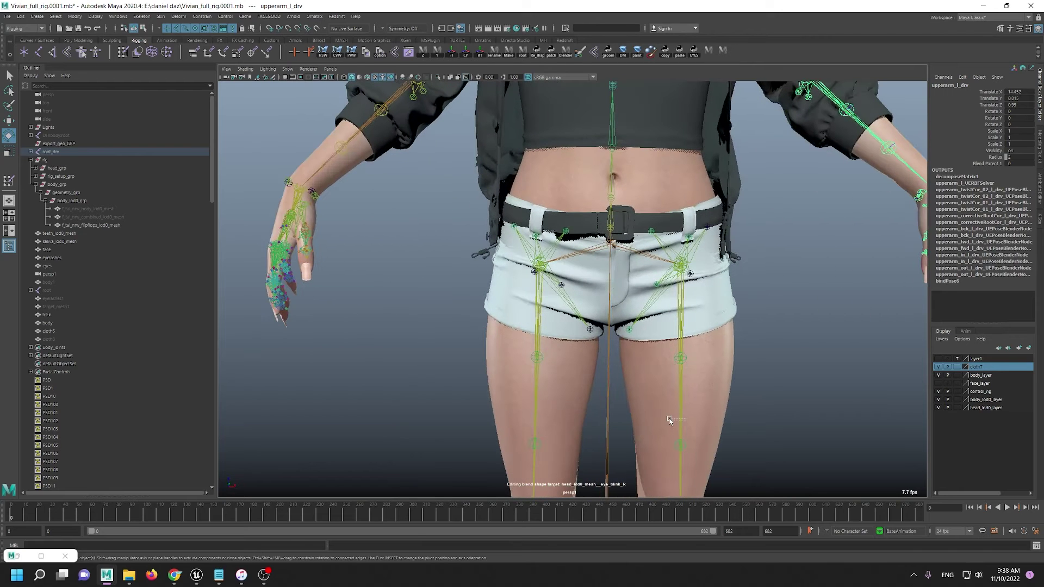
drag(670, 420, 670, 420)
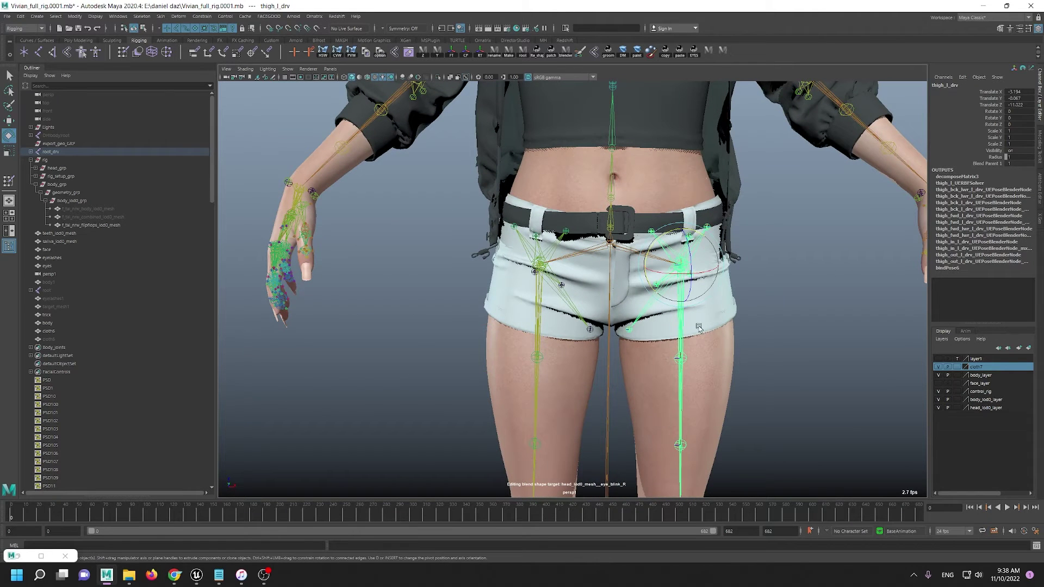
alt+middle_drag(699, 327, 672, 349)
alt+drag(747, 366, 750, 354)
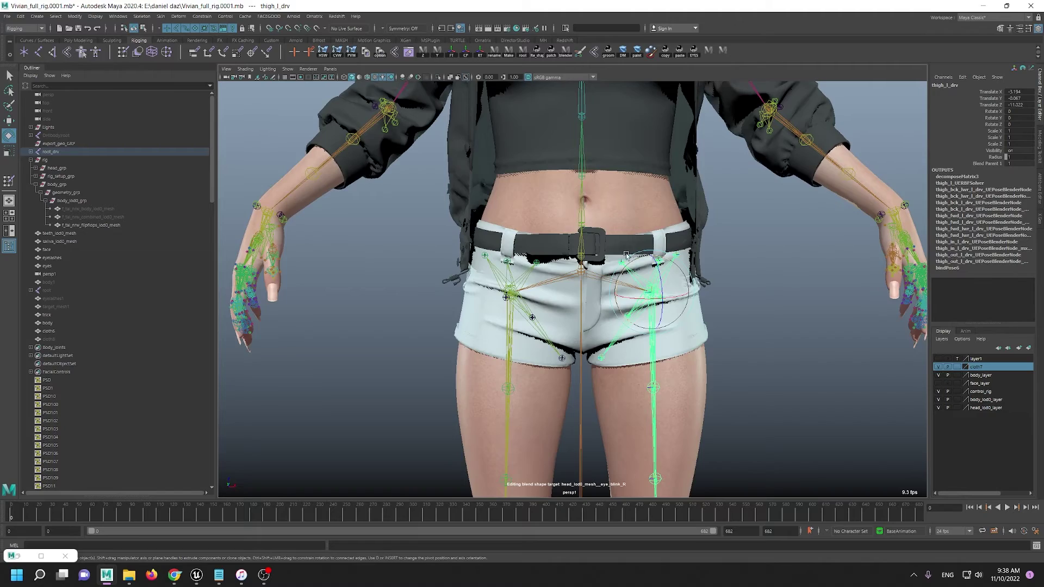
scroll(594, 245, up, 2)
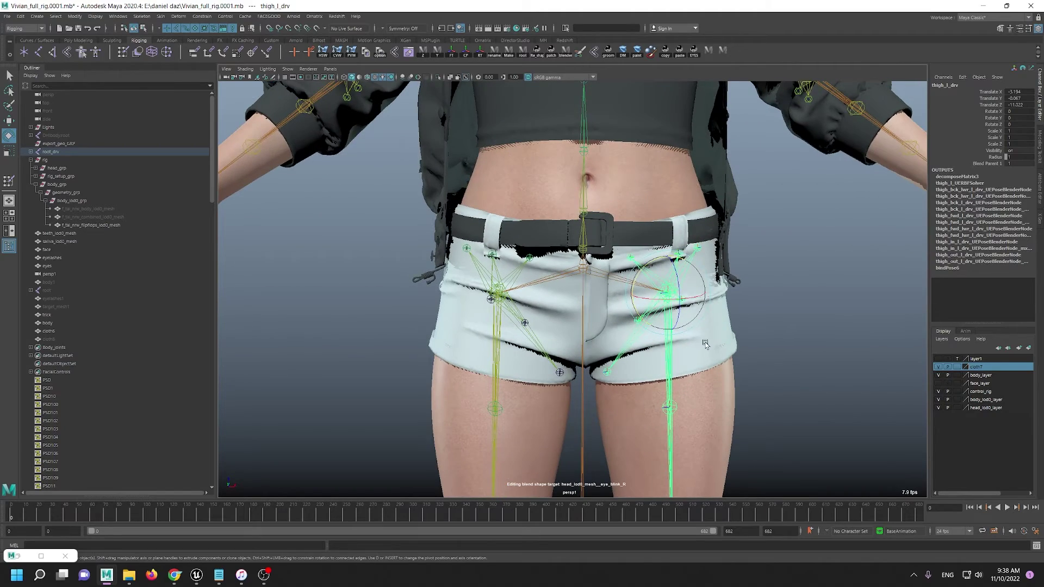
alt+drag(757, 353, 720, 326)
Step: Select the cloth6 clothing mesh and examine its wireframe on the jacket, belt and shorts
click(740, 248)
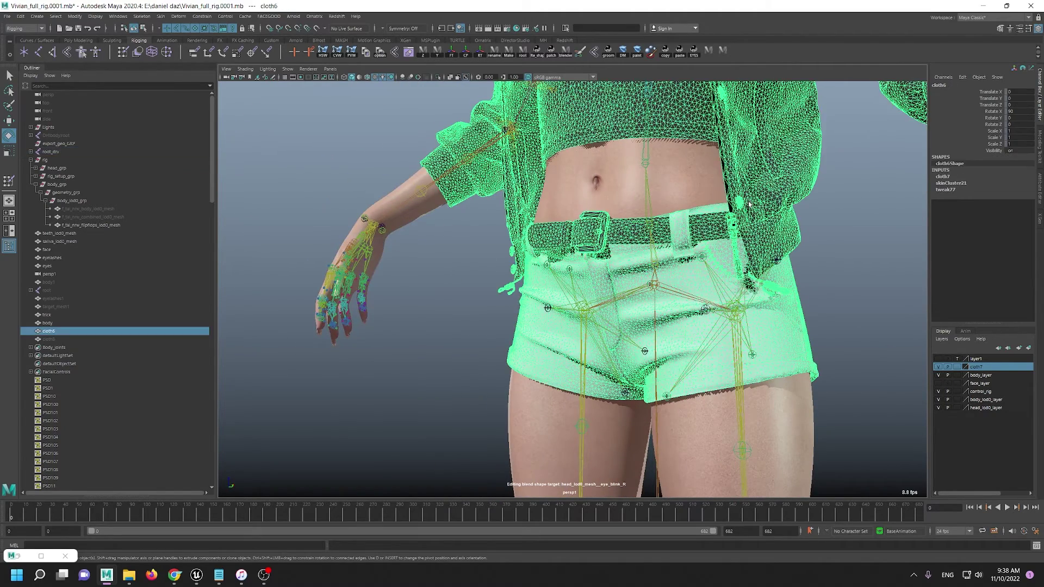
scroll(396, 281, down, 2)
alt+middle_drag(396, 282, 474, 401)
scroll(474, 401, up, 8)
scroll(489, 327, down, 4)
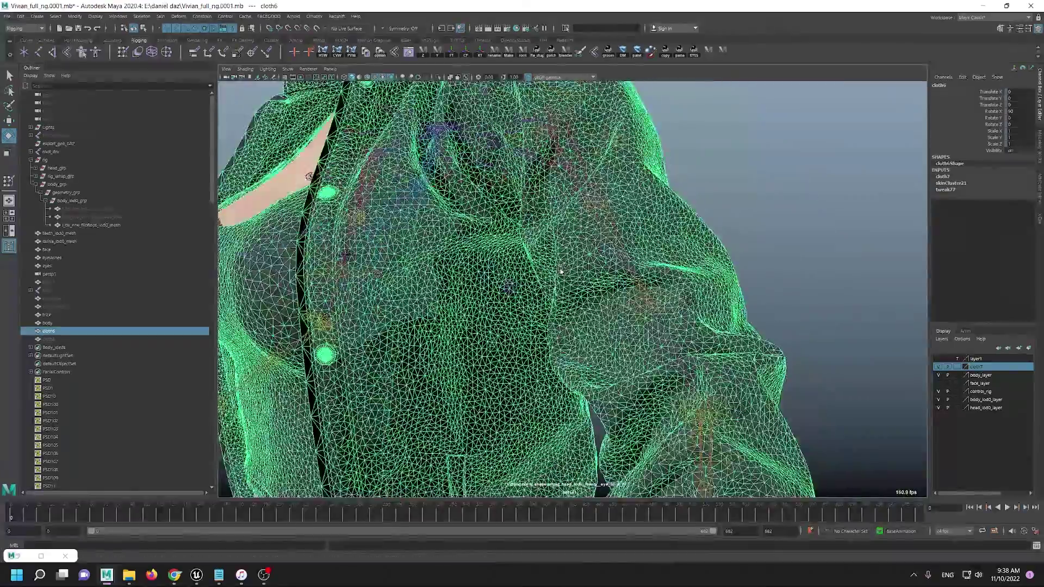
alt+drag(517, 245, 567, 296)
scroll(566, 296, down, 3)
alt+middle_drag(566, 296, 626, 217)
scroll(626, 381, down, 2)
alt+middle_drag(626, 479, 646, 361)
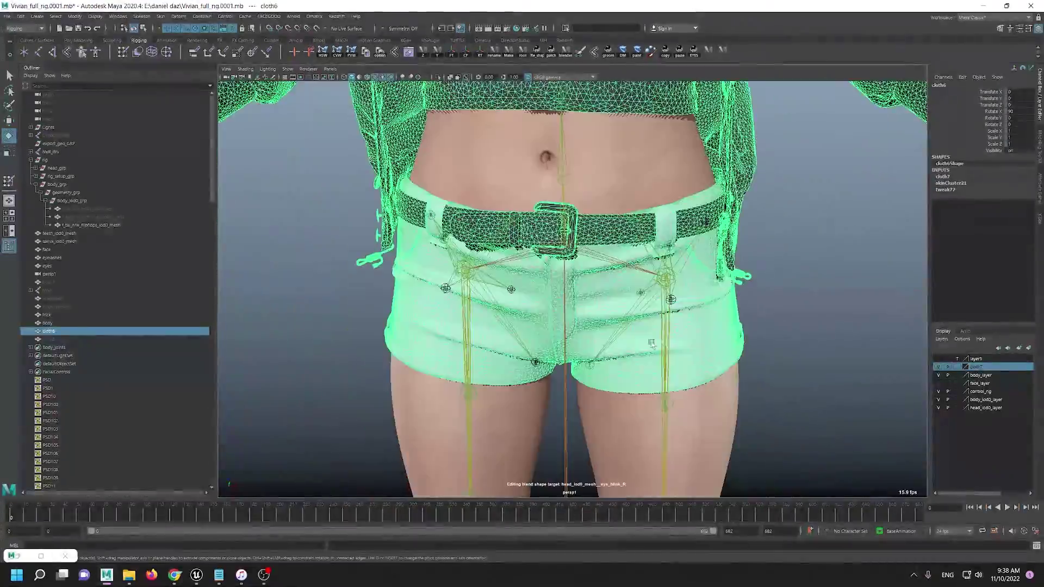
Step: Select the left thigh driver joint, rotate it in different directions to test the hip, and undo the rotations
click(664, 360)
alt+drag(664, 353, 660, 289)
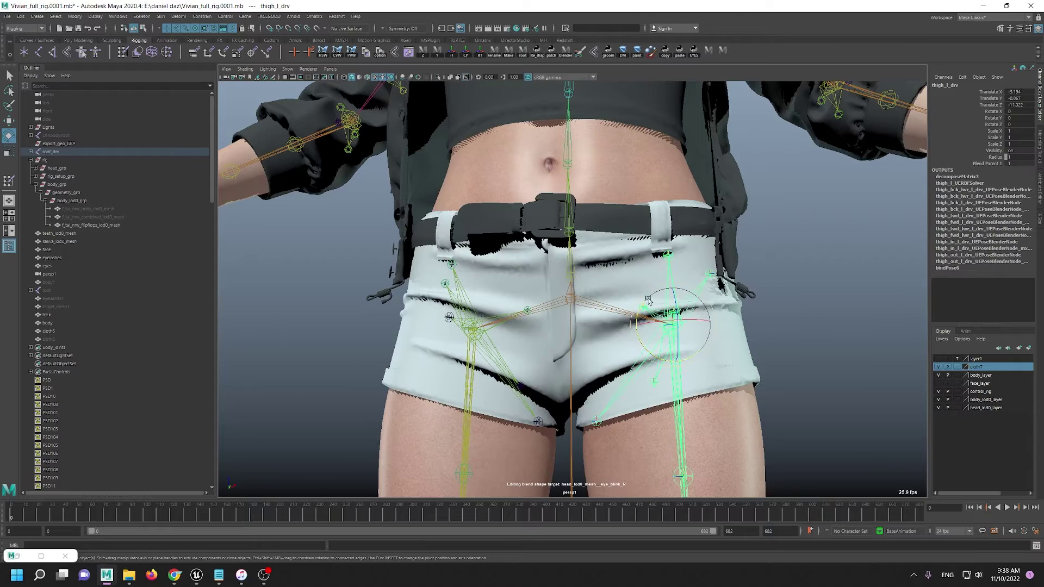
drag(639, 322, 535, 367)
key(ctrl+z)
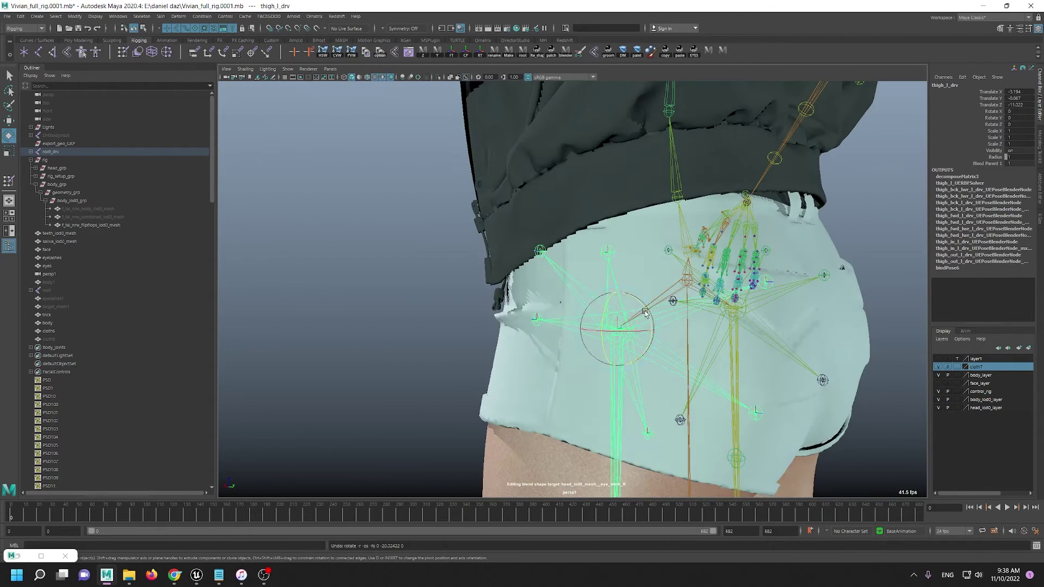
drag(652, 319, 635, 281)
key(ctrl+z)
Step: Select the head driver joint, rotate it about 30 degrees in X to turn the head, and undo the rotation
alt+right_drag(809, 301, 690, 240)
alt+middle_drag(690, 240, 690, 368)
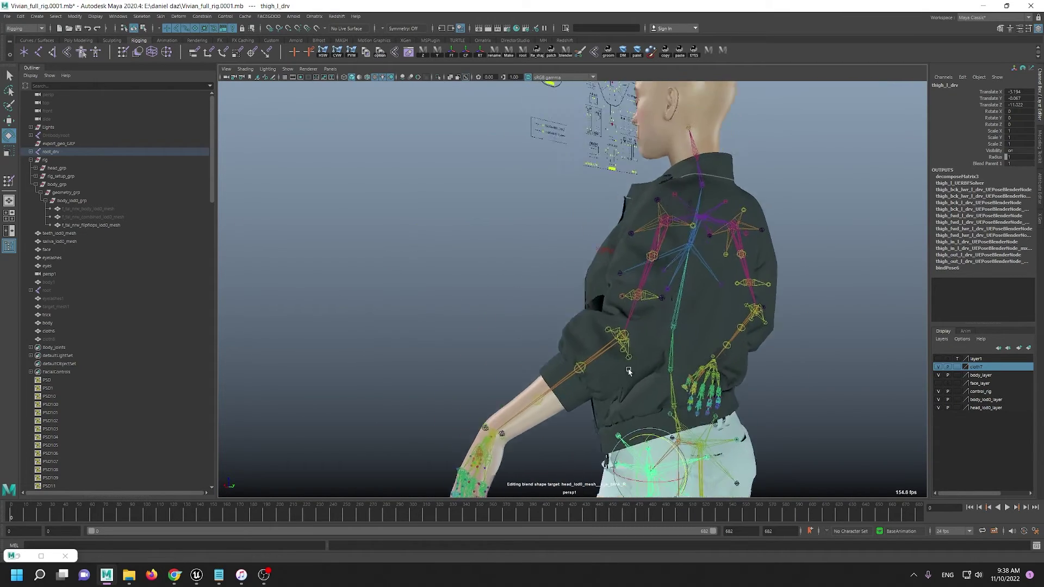
alt+drag(691, 369, 610, 356)
click(669, 142)
alt+drag(670, 144, 804, 152)
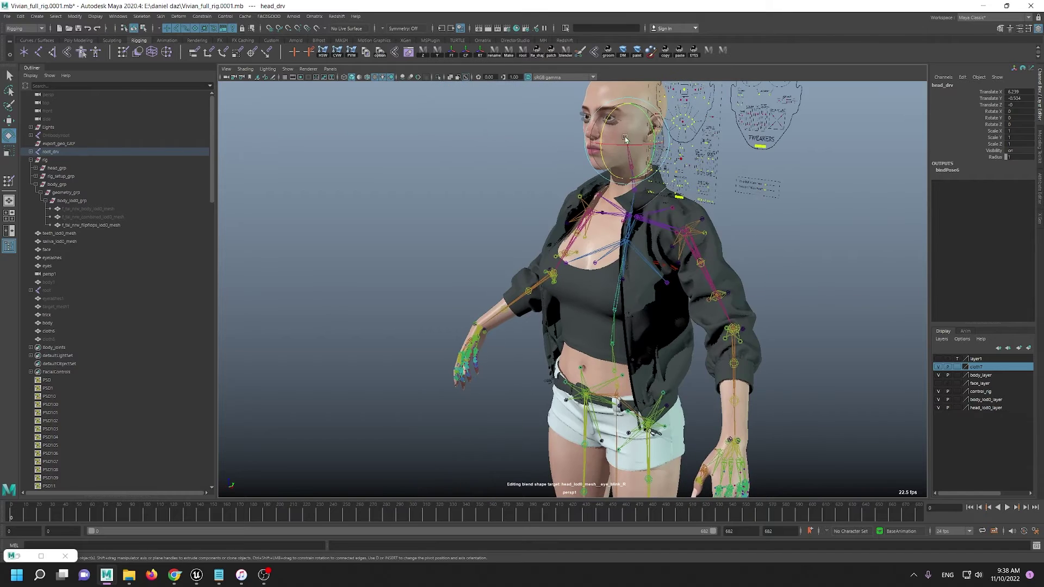
key(q)
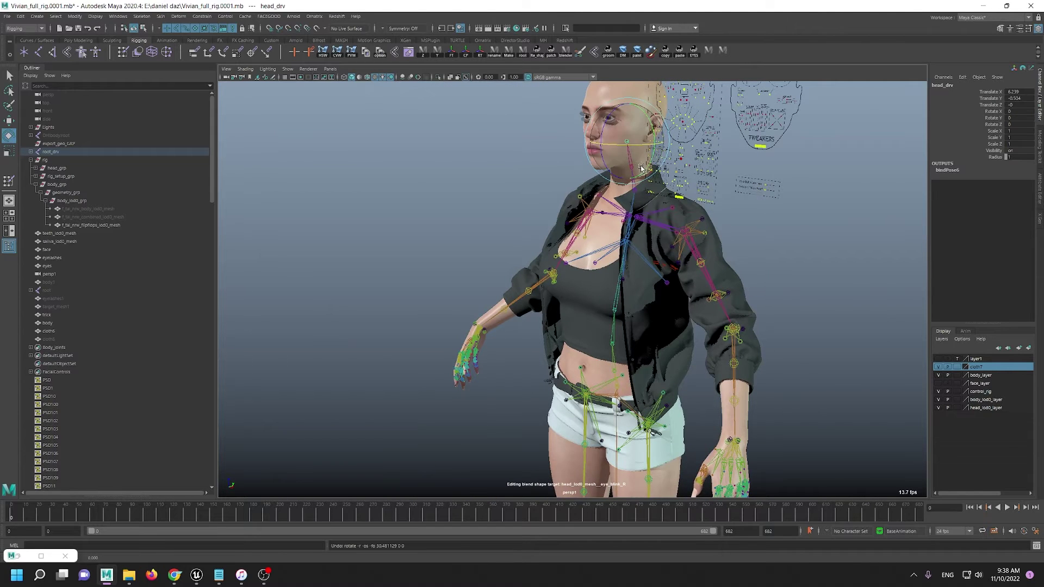
Step: Select the neck driver joints, rotate the neck to test its deformation, and undo the rotation
click(632, 170)
key(e)
key(q)
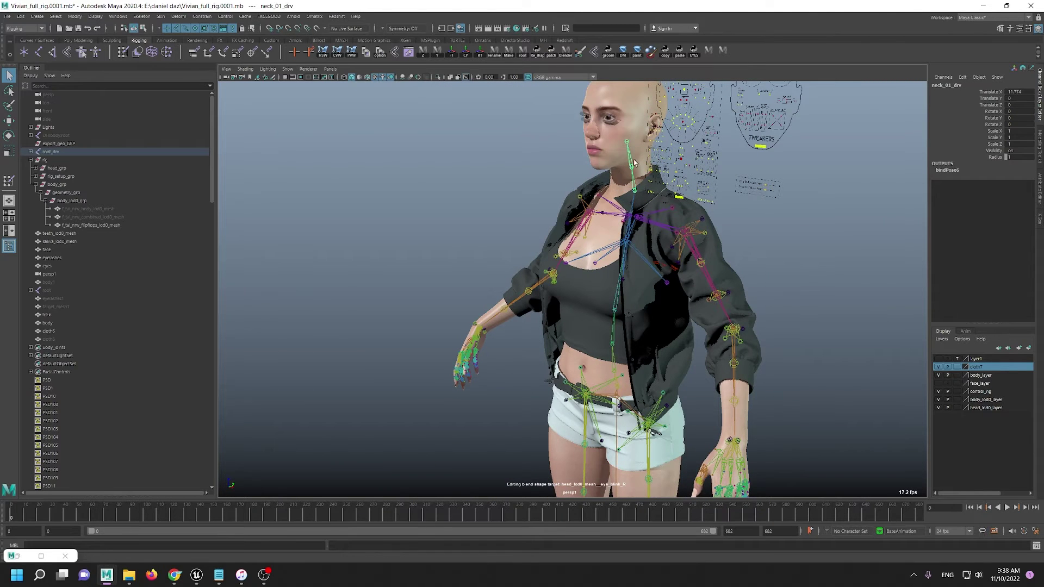
key(e)
drag(634, 179, 656, 188)
key(ctrl+z)
Step: Select the left calf driver joint, rotate it to bend the knee, and undo the bend
alt+drag(535, 336, 489, 317)
alt+right_drag(490, 317, 462, 317)
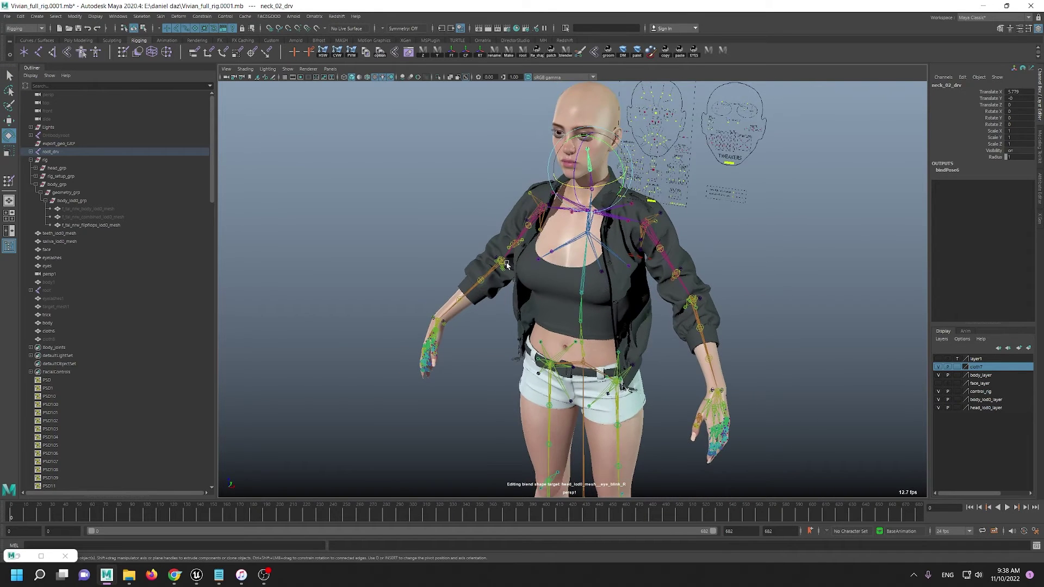
alt+middle_drag(637, 421, 636, 341)
alt+right_drag(636, 342, 477, 375)
alt+drag(477, 375, 486, 382)
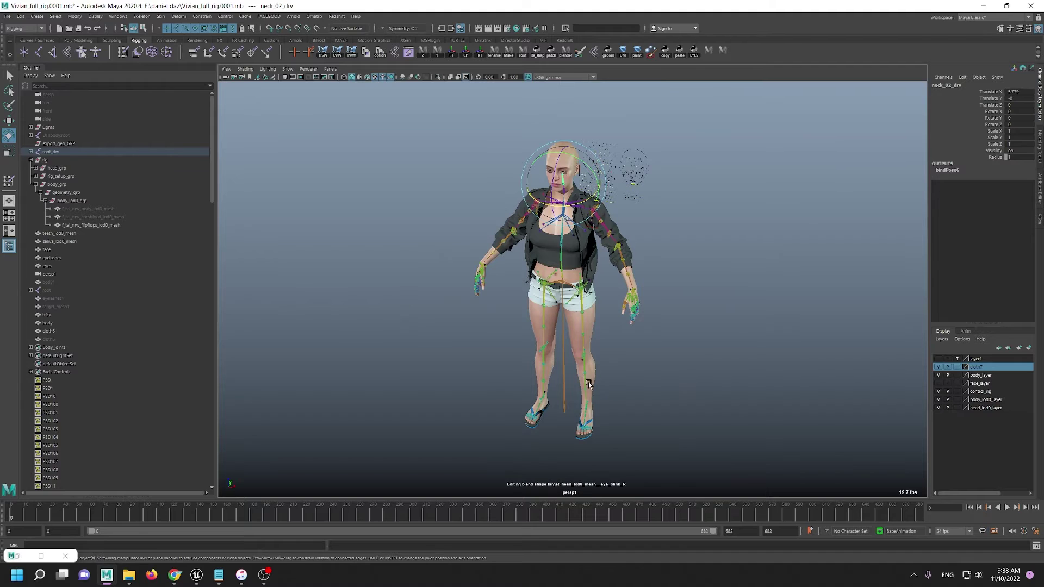
click(588, 384)
drag(579, 371, 568, 440)
key(ctrl+z)
Step: Select the left foot driver joint, rotate the ankle, and undo the rotation
alt+middle_drag(571, 445, 562, 335)
alt+right_drag(563, 335, 698, 470)
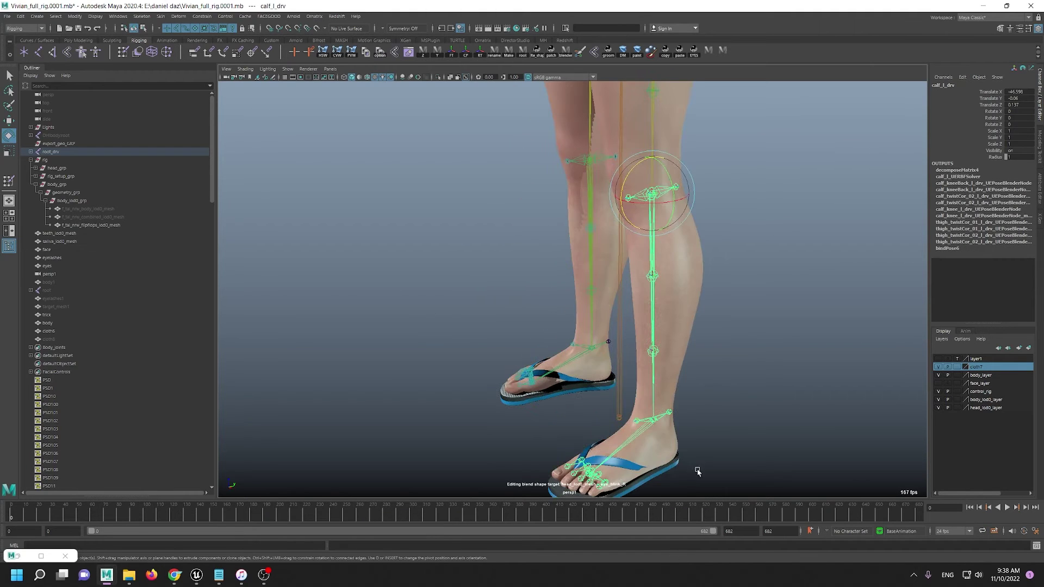
click(618, 447)
mouse_move(628, 406)
mouse_down()
mouse_move(627, 422)
mouse_move(636, 380)
mouse_move(624, 415)
mouse_up()
key(ctrl+z)
Step: Select the body mesh and examine its wireframe from the legs up to the face
alt+drag(562, 365, 601, 368)
alt+right_drag(601, 368, 408, 204)
alt+middle_drag(407, 204, 532, 359)
alt+drag(533, 359, 544, 326)
alt+right_drag(544, 326, 479, 239)
alt+drag(478, 239, 497, 226)
alt+right_drag(652, 294, 773, 530)
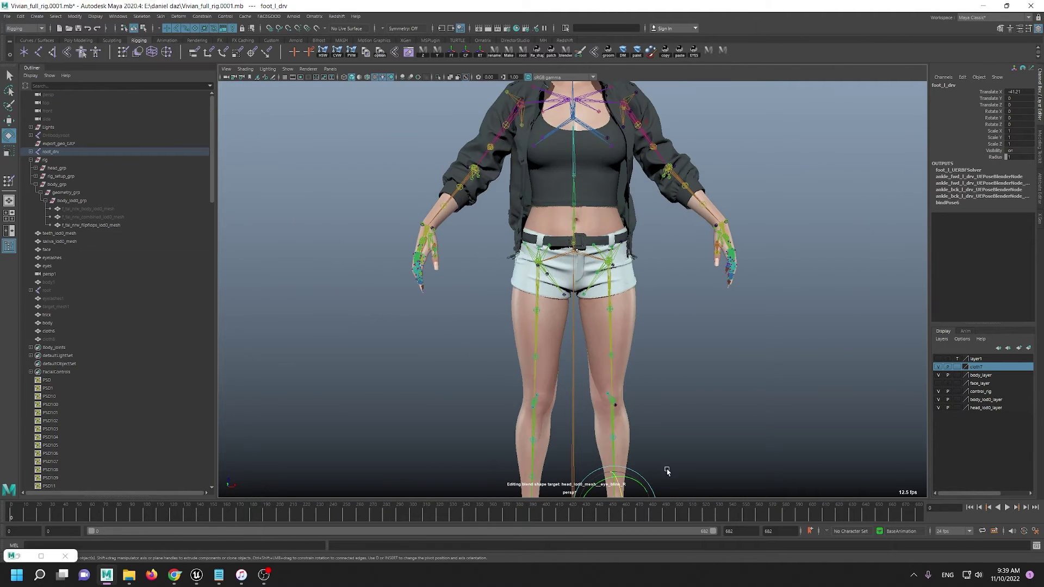
click(631, 346)
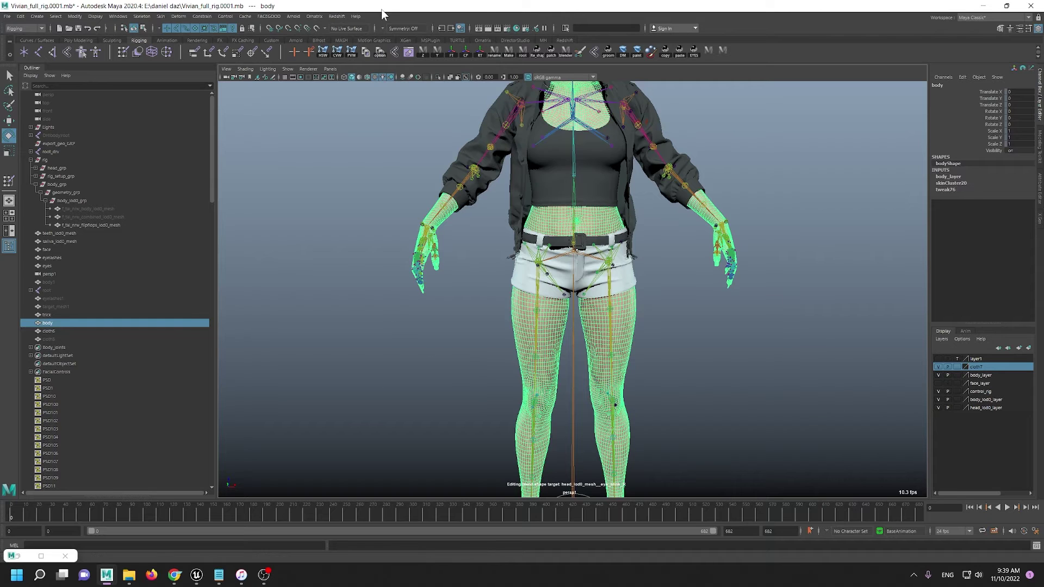
alt+middle_drag(565, 91, 555, 225)
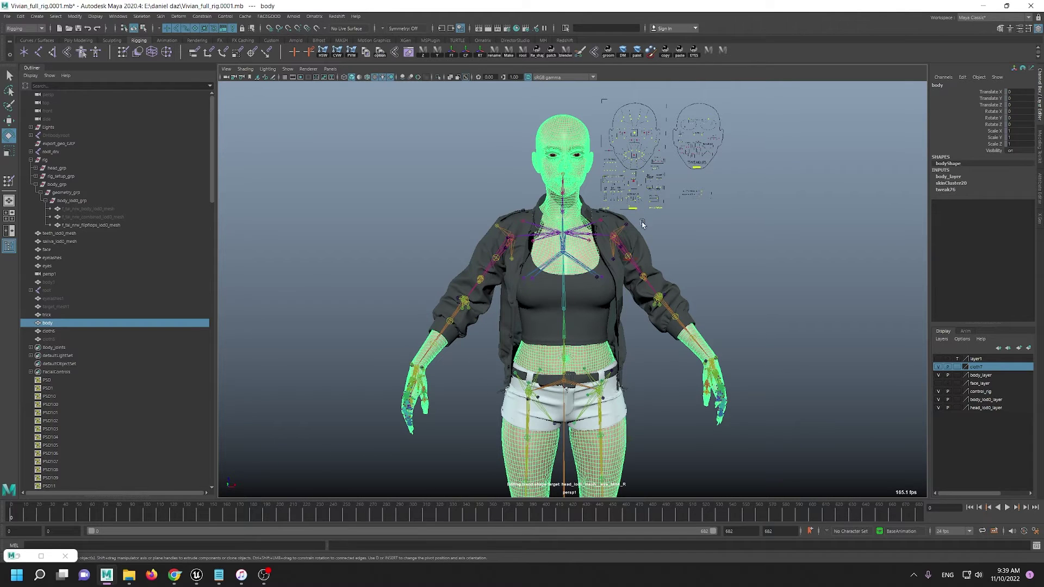
alt+middle_drag(622, 268, 612, 387)
alt+right_drag(611, 387, 658, 468)
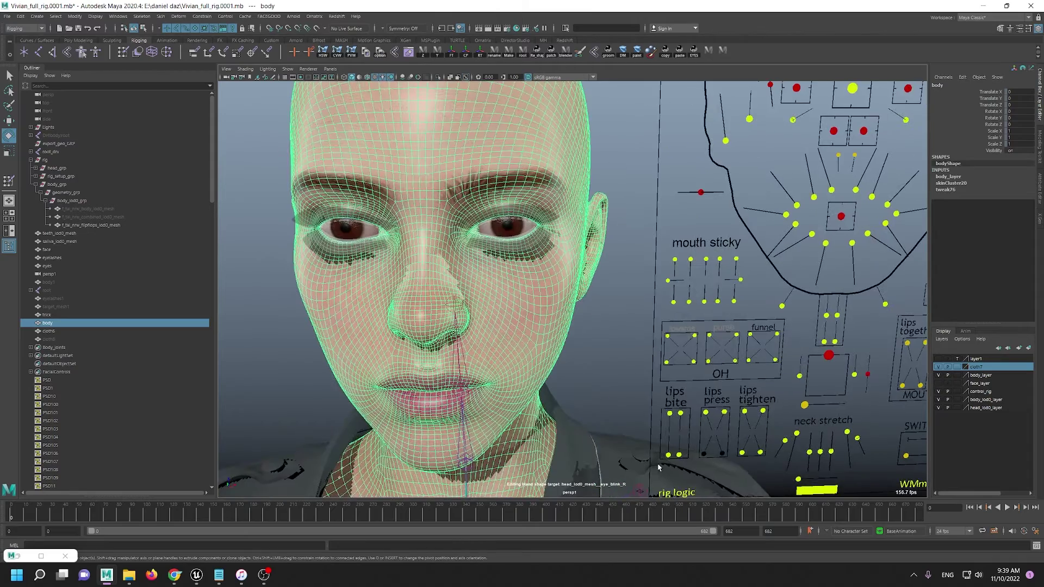
alt+right_drag(609, 349, 623, 322)
alt+drag(623, 322, 671, 301)
alt+middle_drag(614, 250, 624, 288)
Step: Select the head driver joint to view the shaded face, and reselect the body mesh
click(505, 261)
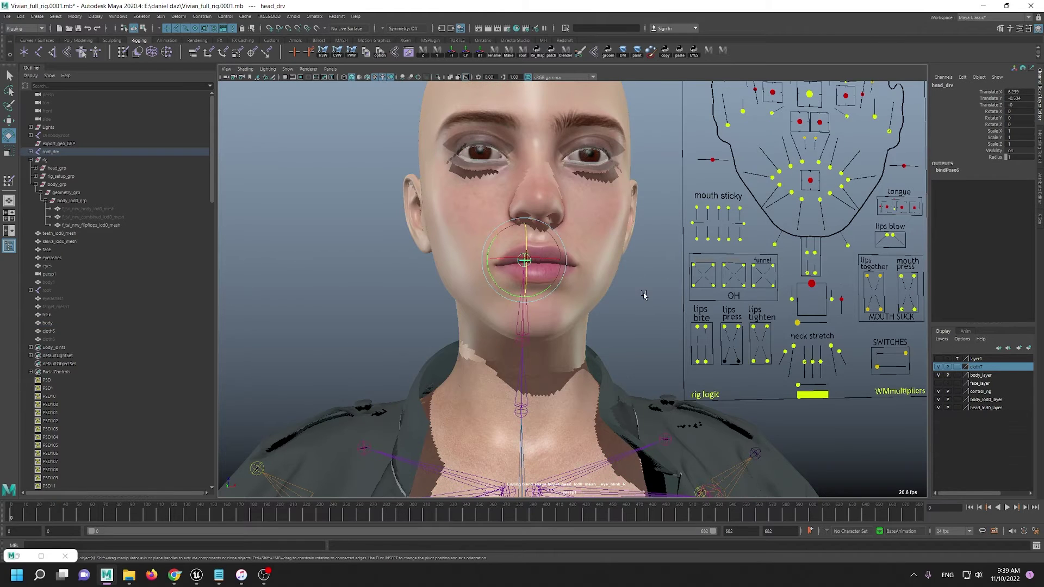
scroll(643, 295, down, 4)
scroll(512, 447, up, 6)
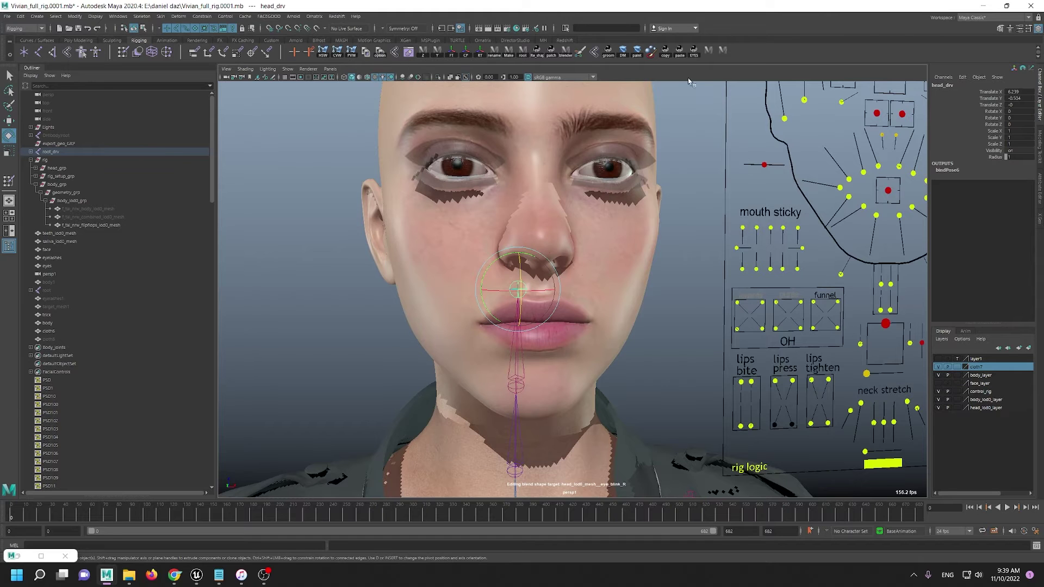
click(615, 298)
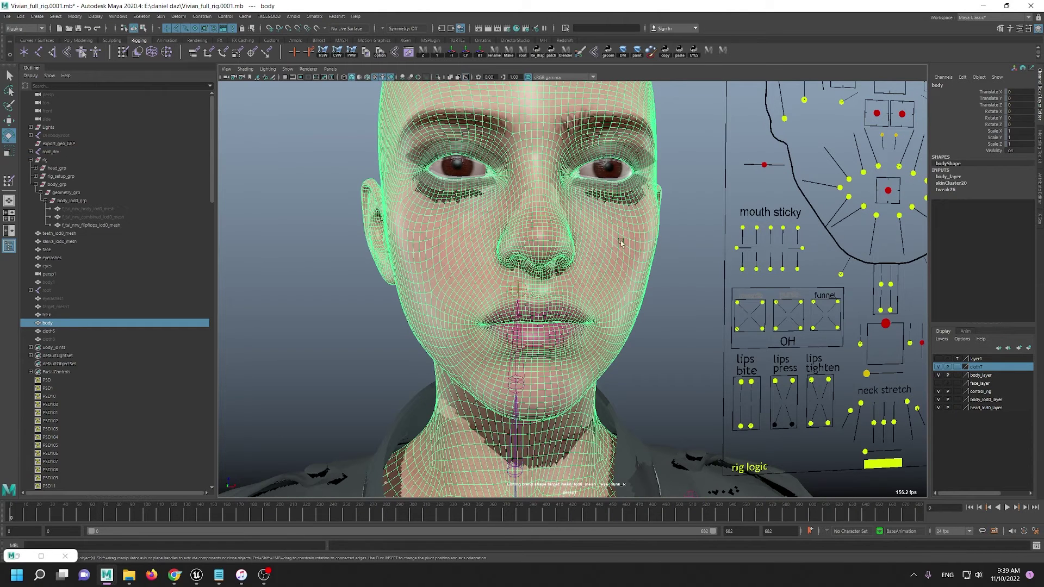
Step: Switch to Unreal Engine and examine the character's face, eyes and hair from both sides
click(196, 575)
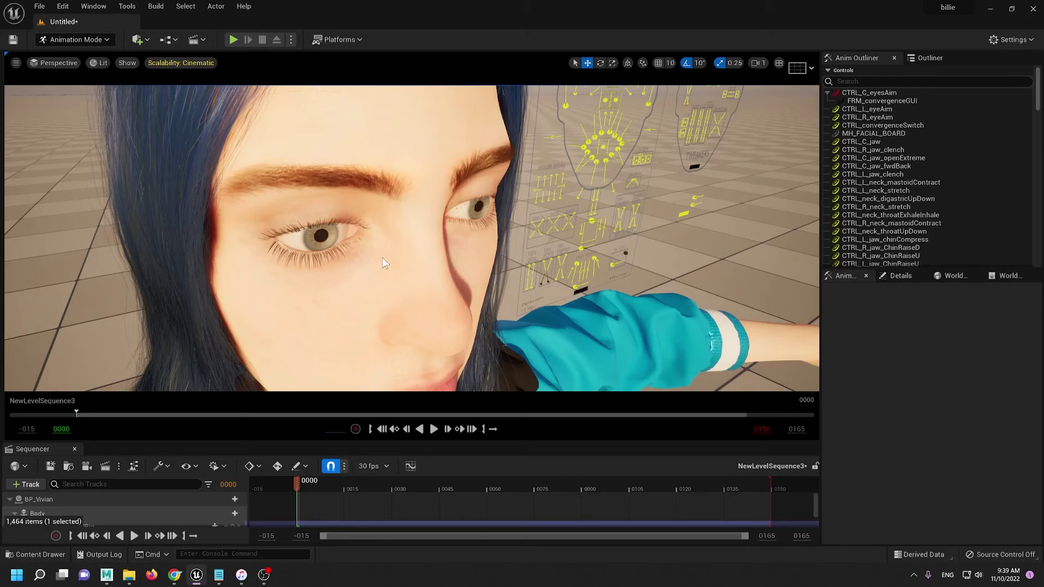
right_drag(382, 228, 293, 228)
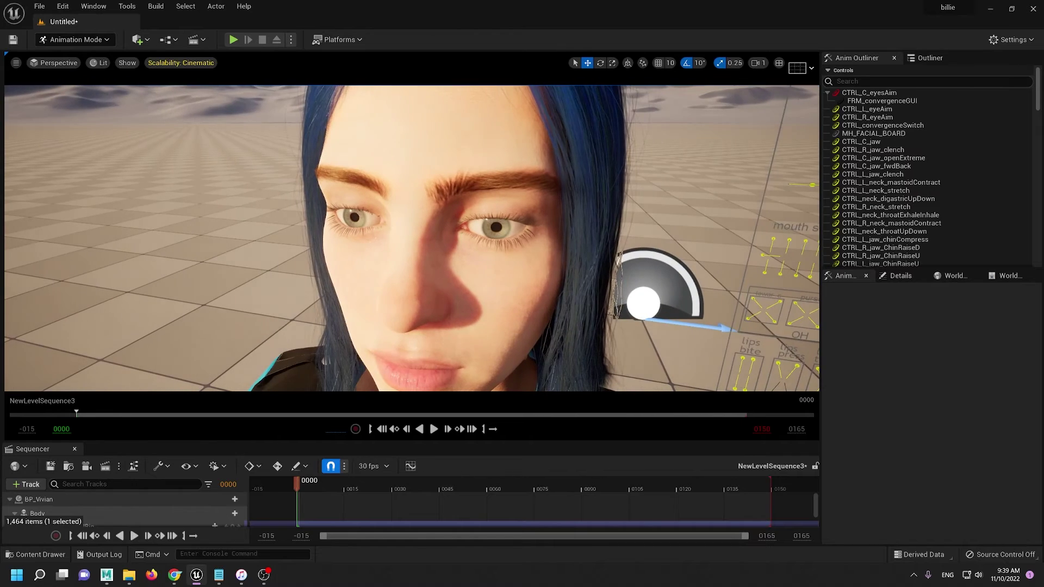
right_drag(367, 193, 367, 193)
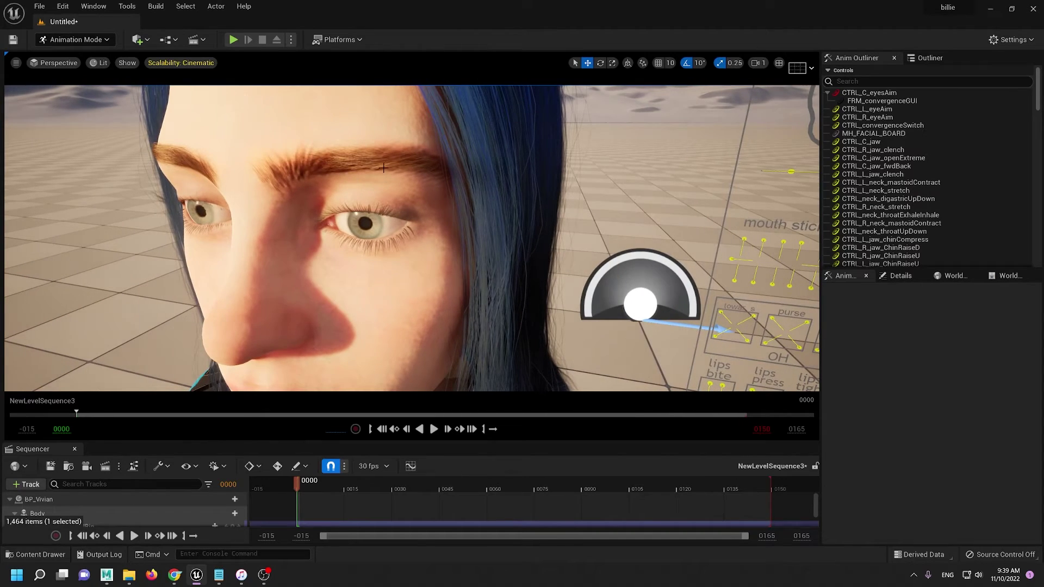
right_drag(410, 148, 433, 221)
right_drag(419, 184, 419, 184)
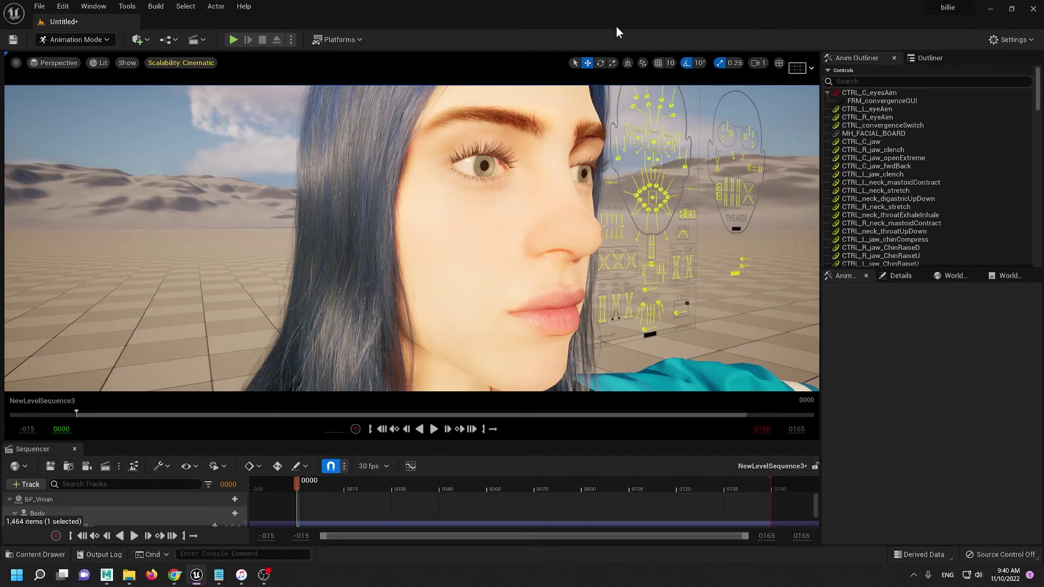
right_drag(584, 205, 584, 206)
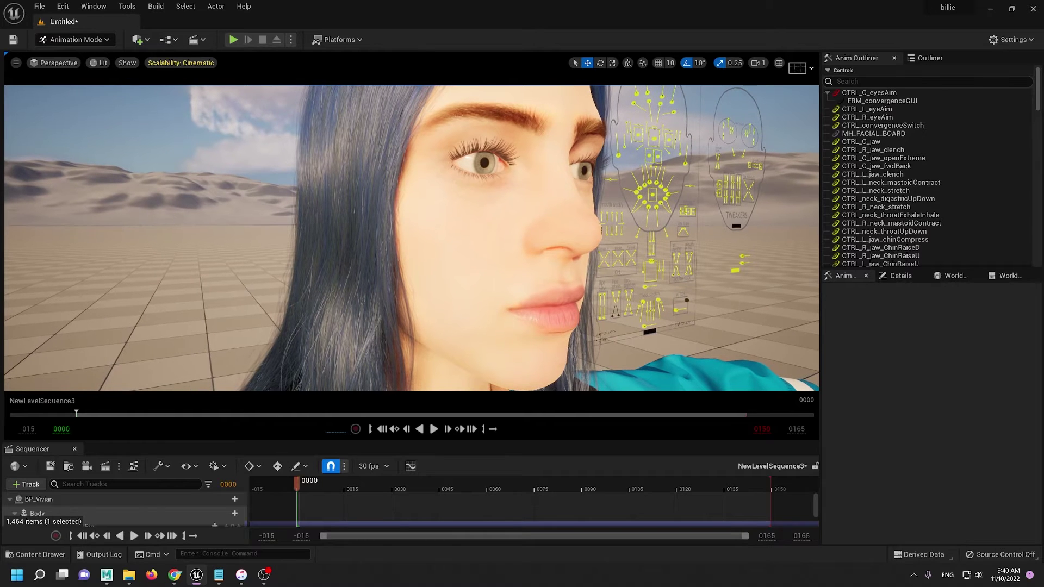
Step: Switch back to Maya and examine the selected body mesh's topology around the face and lips
mouse_move(259, 581)
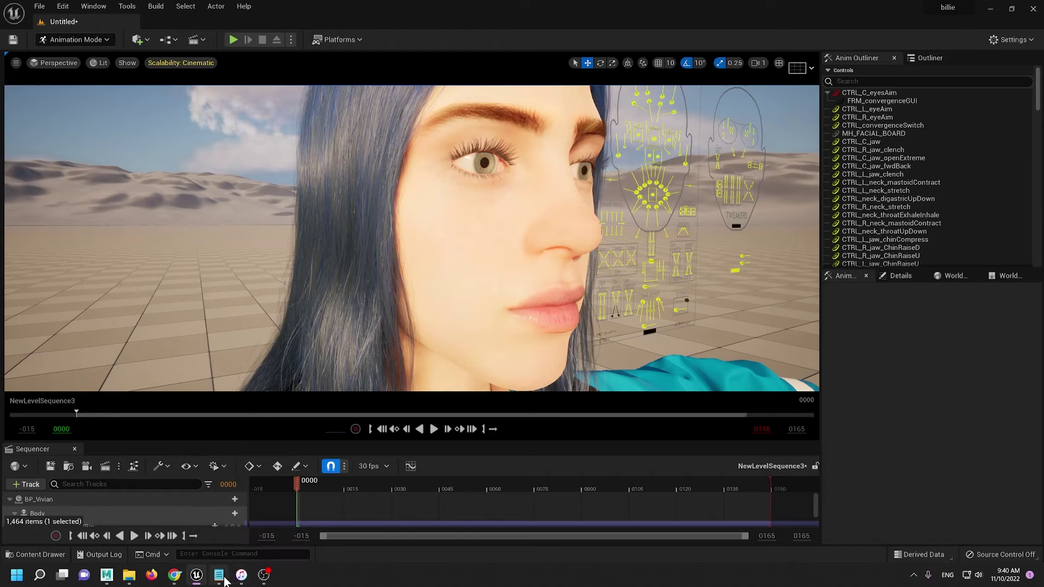
click(197, 581)
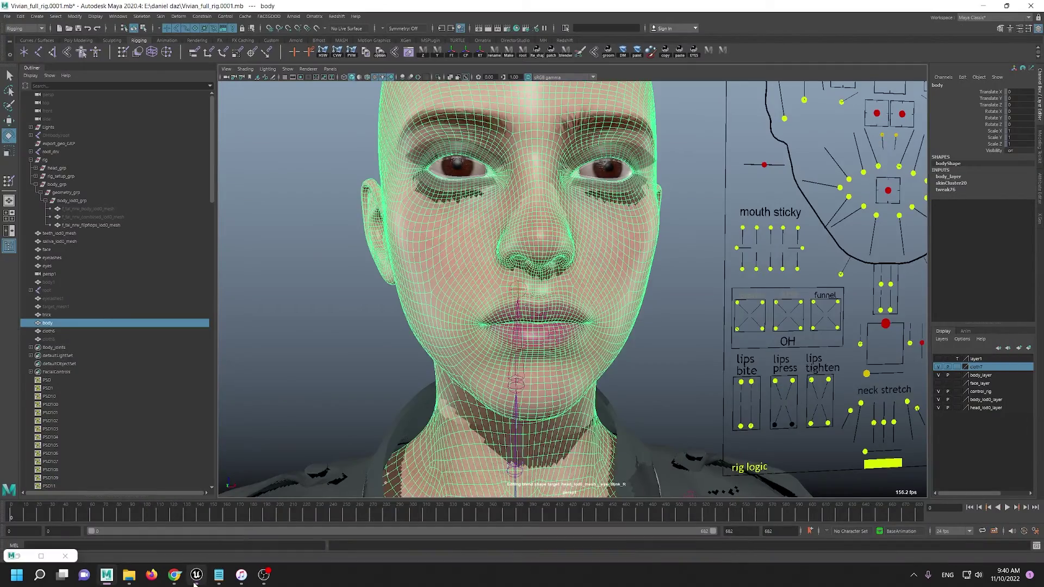
click(194, 584)
click(194, 583)
scroll(508, 245, down, 5)
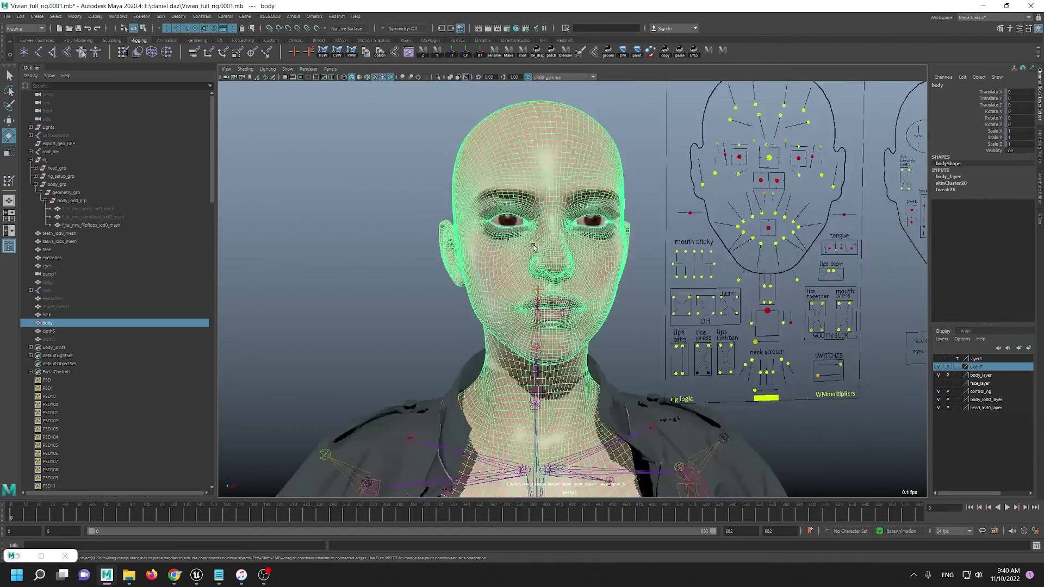
alt+right_drag(500, 244, 609, 292)
alt+middle_drag(663, 255, 650, 204)
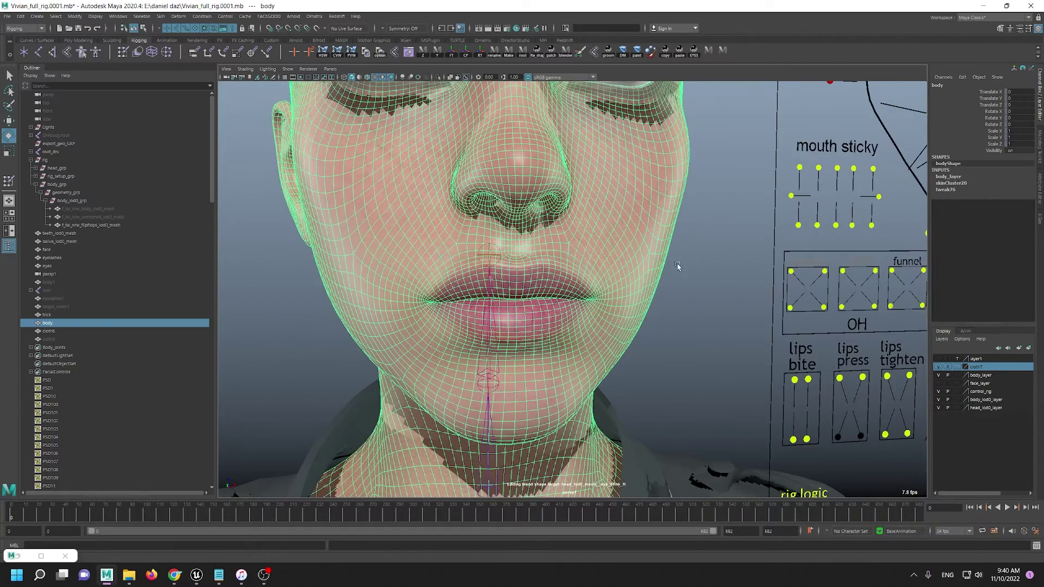
click(698, 219)
drag(700, 216, 660, 237)
scroll(743, 350, down, 5)
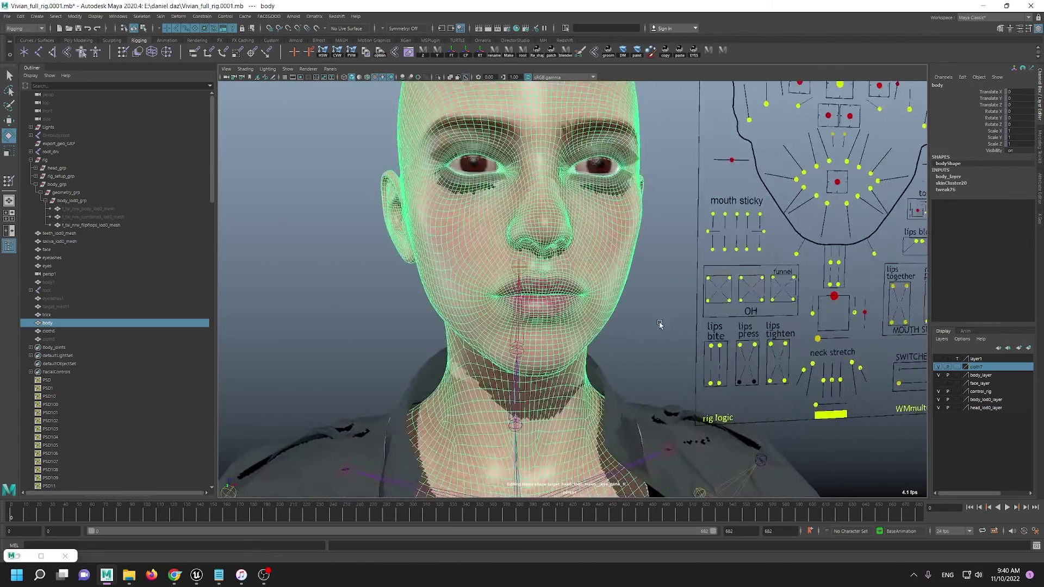
scroll(664, 342, up, 5)
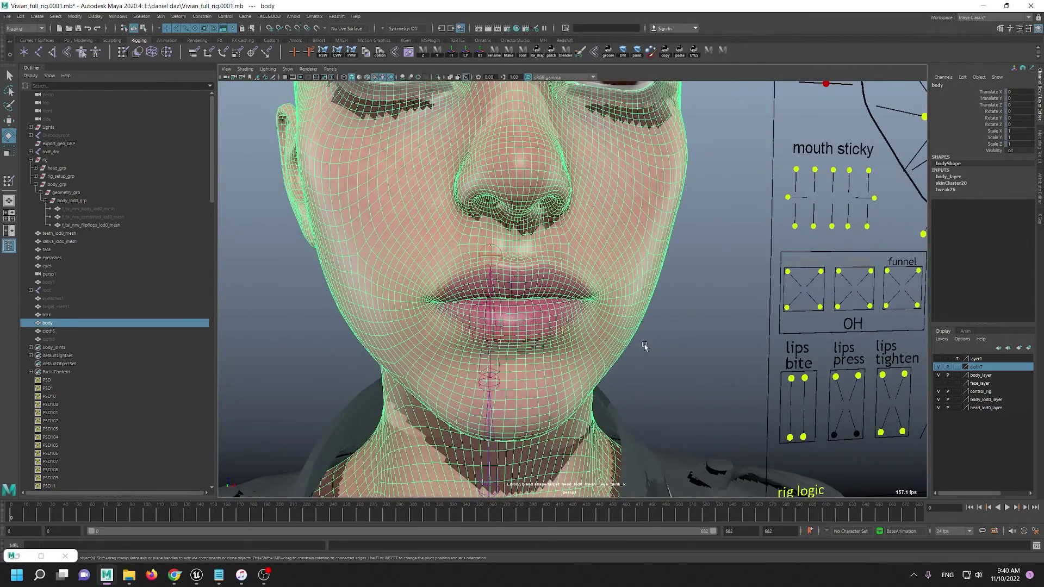
Step: Examine the selected body mesh's wireframe around the lips, eyes, forehead and neck
alt+drag(649, 325, 570, 337)
alt+drag(443, 307, 497, 273)
scroll(516, 279, up, 4)
scroll(516, 278, down, 8)
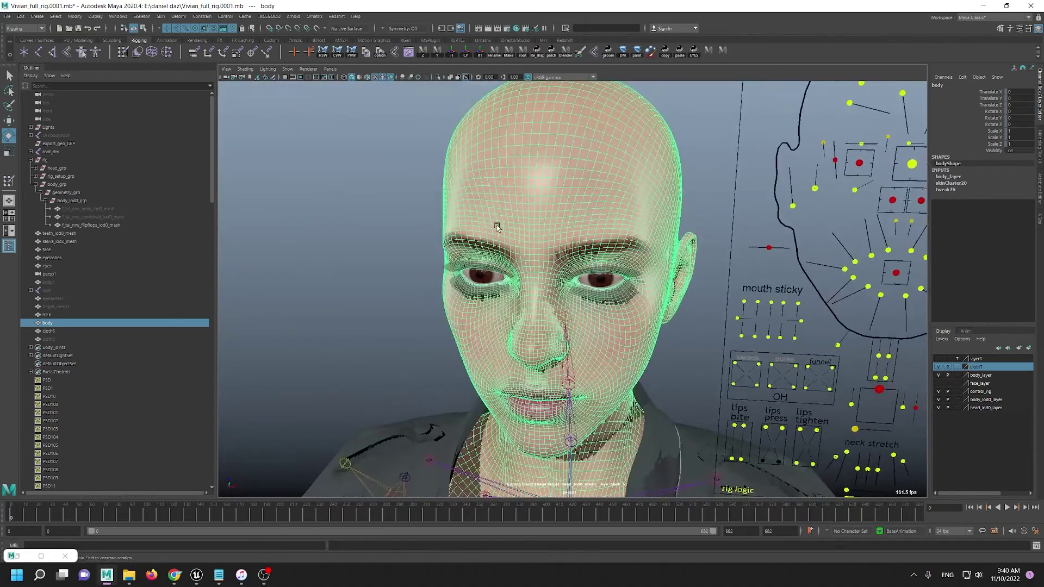
alt+middle_drag(498, 273, 497, 224)
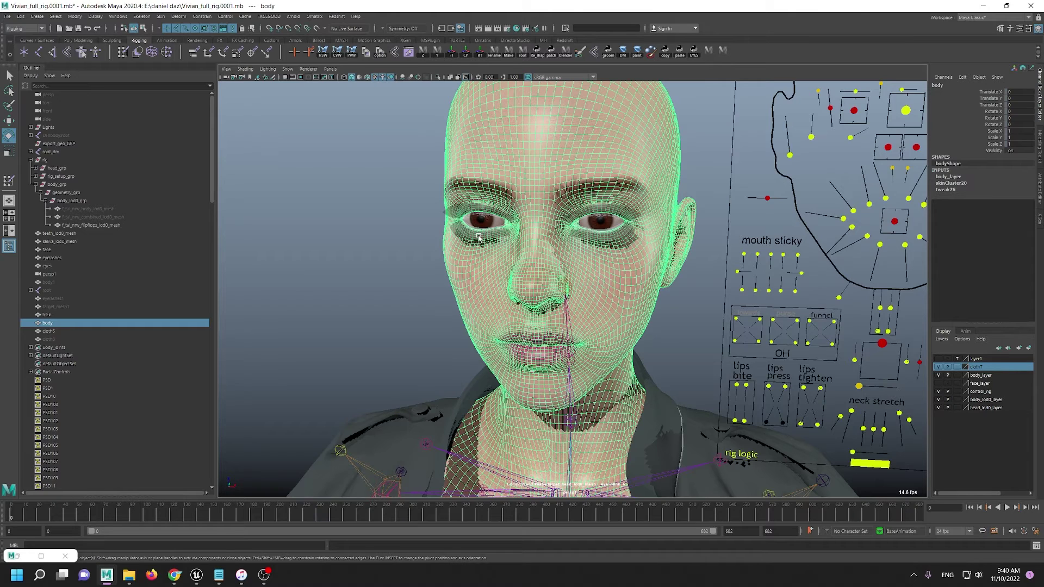
alt+drag(524, 210, 546, 294)
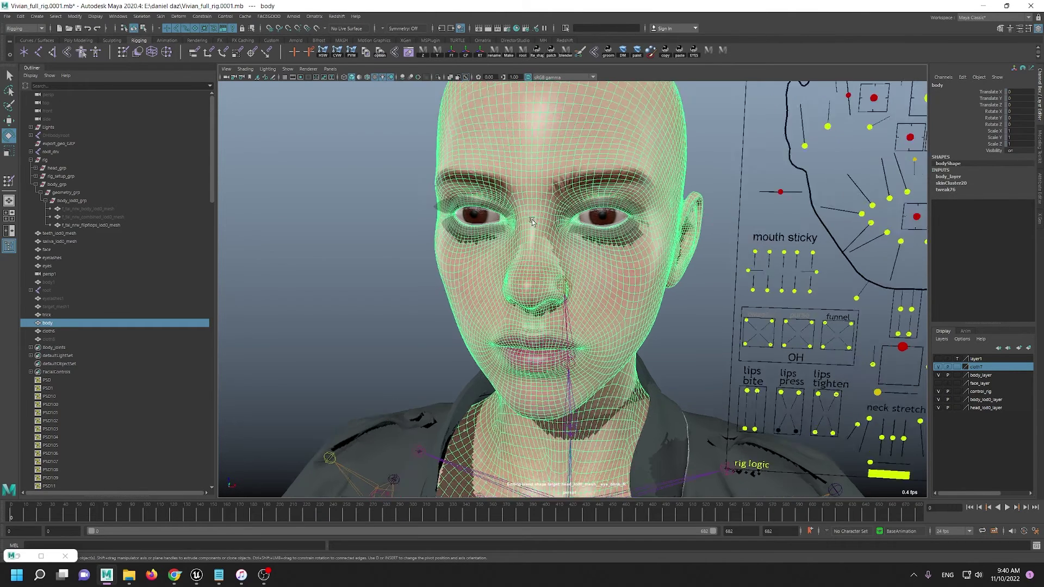
alt+right_drag(545, 294, 572, 271)
alt+drag(572, 271, 625, 280)
alt+middle_drag(625, 280, 634, 167)
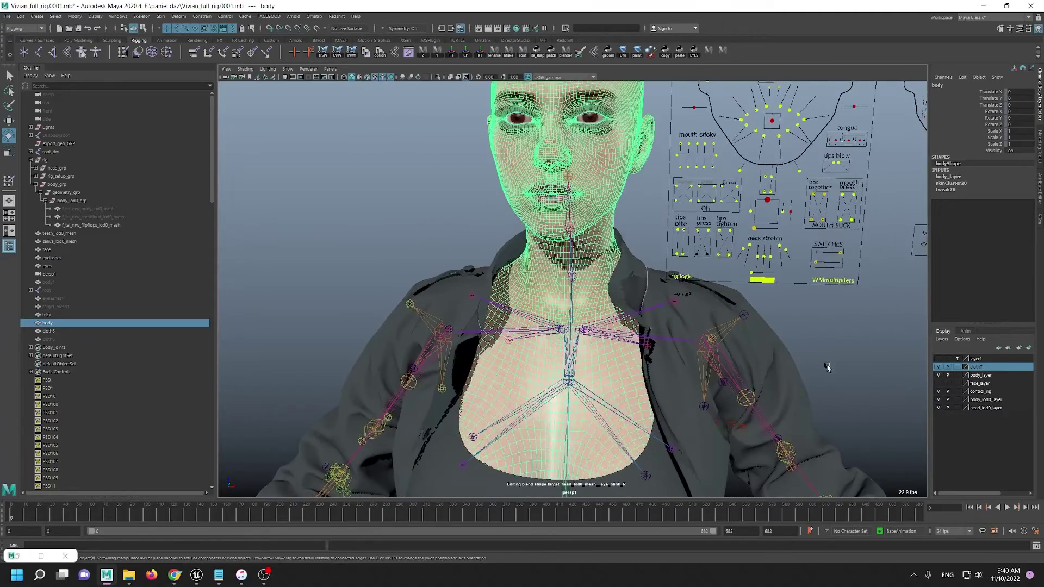
Step: Examine the body mesh's wireframe from the chest and waist down to the hands and thighs
alt+right_drag(827, 366, 663, 298)
alt+middle_drag(663, 299, 627, 99)
scroll(619, 300, up, 4)
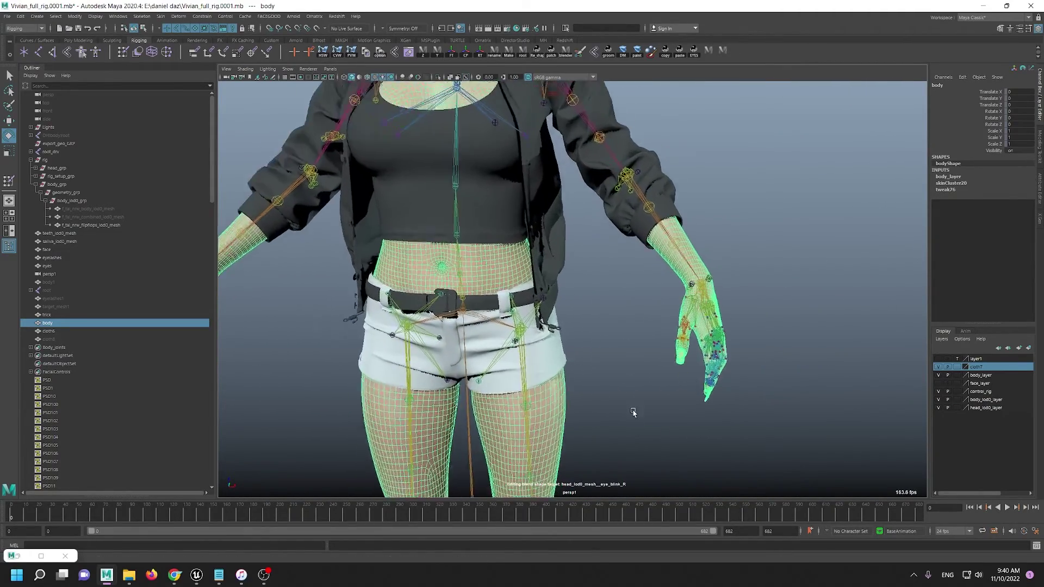
scroll(633, 412, down, 4)
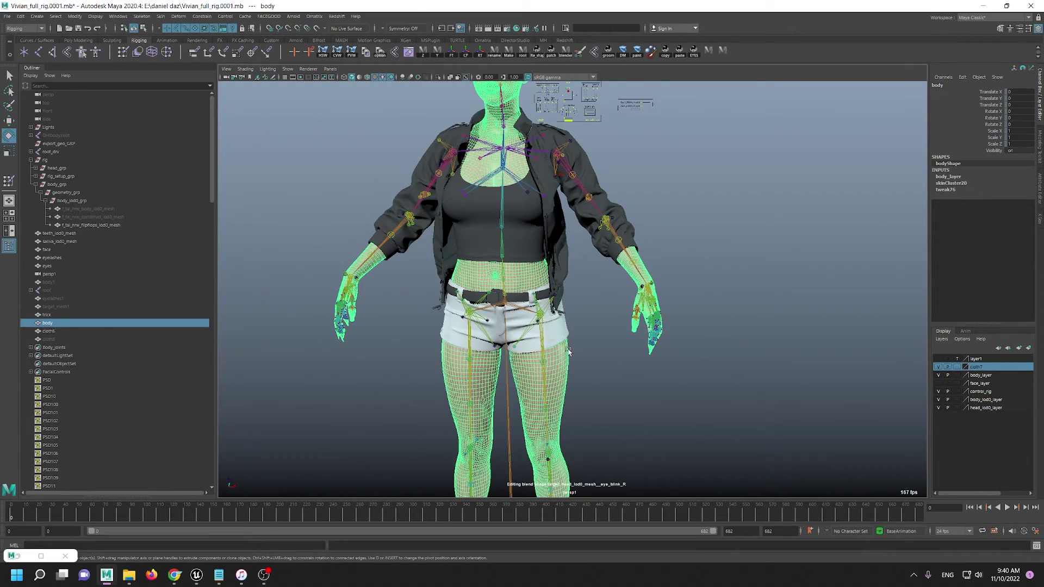
alt+drag(570, 378, 567, 394)
alt+right_drag(567, 394, 603, 472)
scroll(603, 472, up, 2)
scroll(633, 358, up, 2)
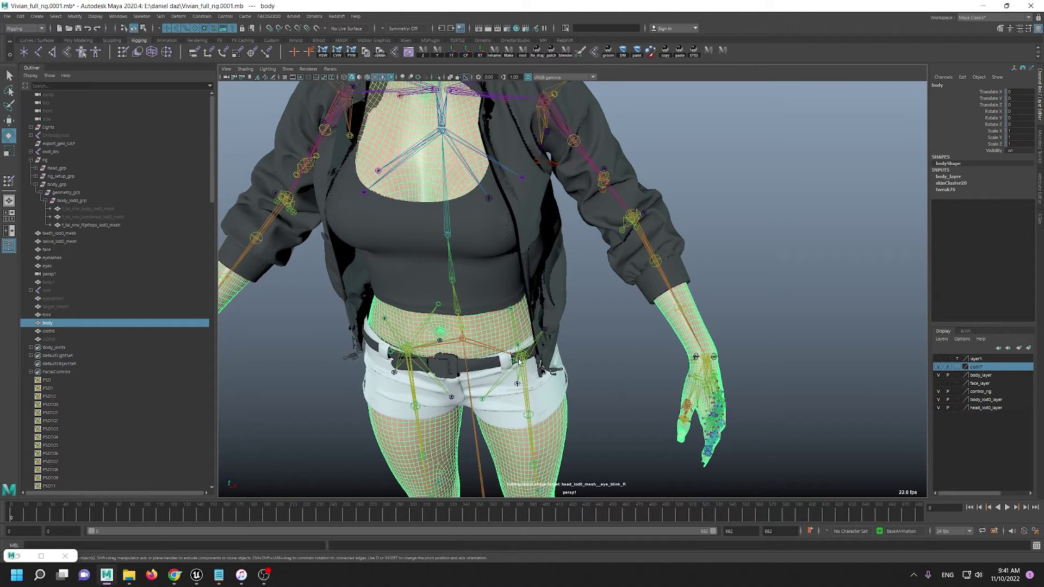
Step: Add the clothing mesh to the selection to show its wireframe, and replace the selection with the left thigh driver joint
shift+click(523, 402)
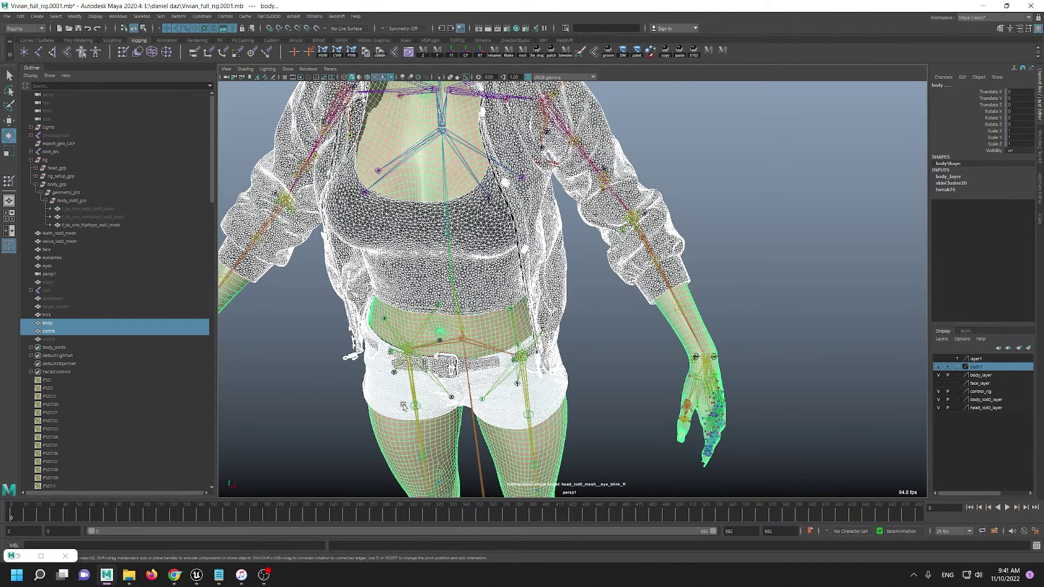
click(298, 423)
drag(543, 397, 506, 397)
click(507, 398)
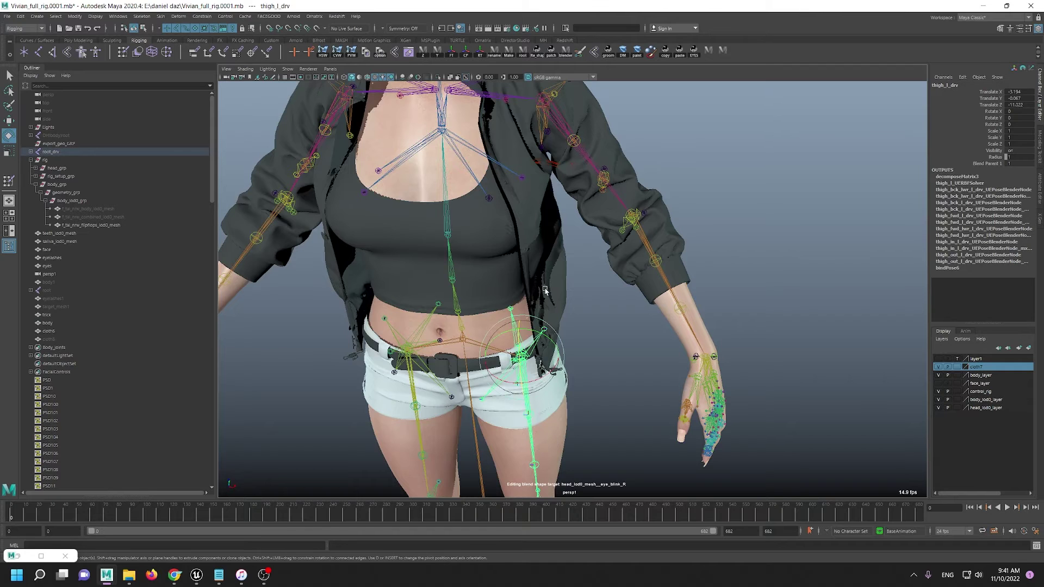
Step: Select the left upper arm driver joint at the character's shoulder
scroll(361, 188, down, 3)
scroll(361, 188, down, 4)
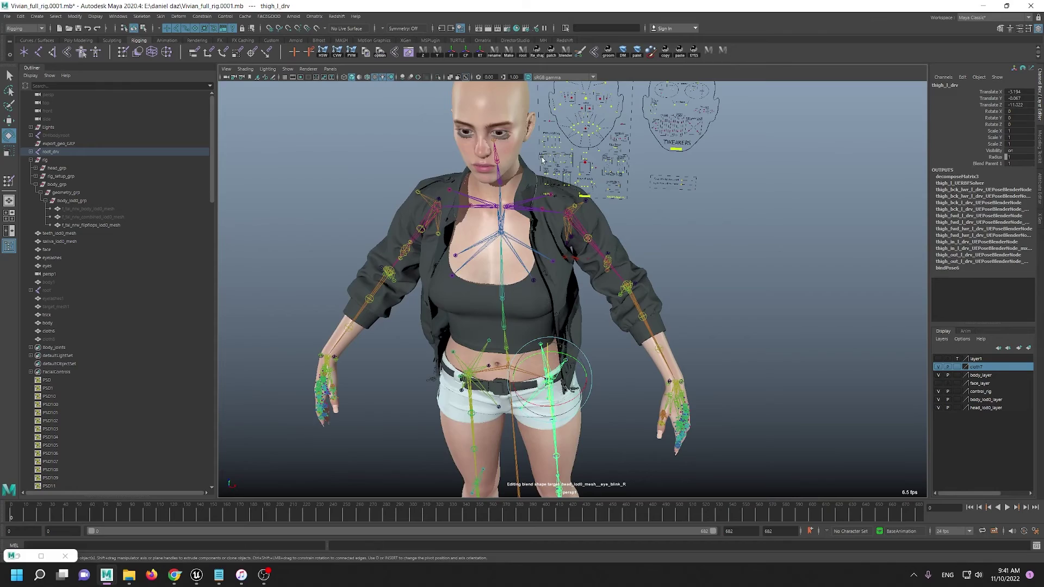
alt+middle_drag(546, 163, 564, 242)
scroll(564, 242, up, 6)
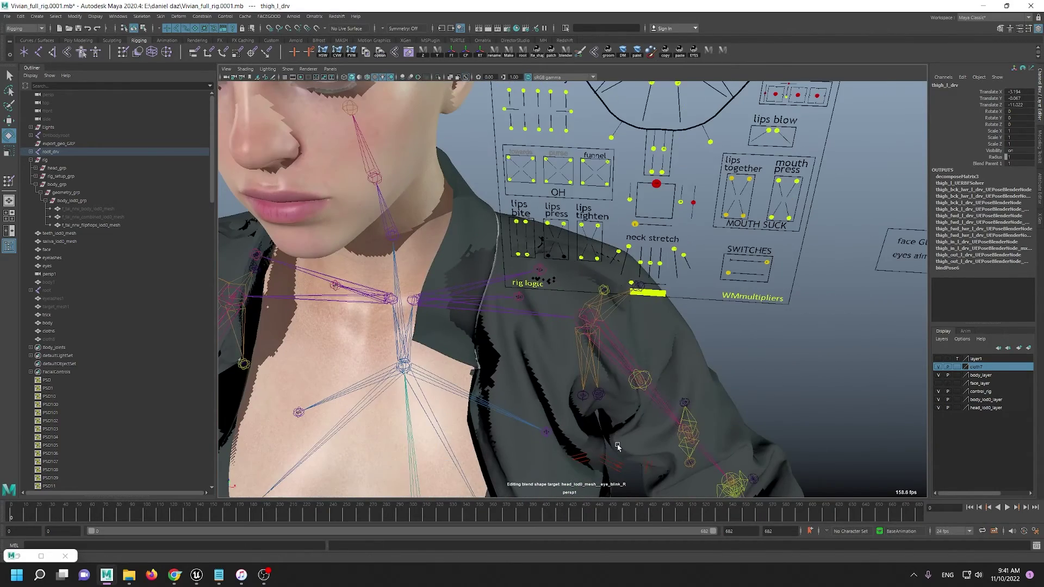
drag(628, 365, 627, 368)
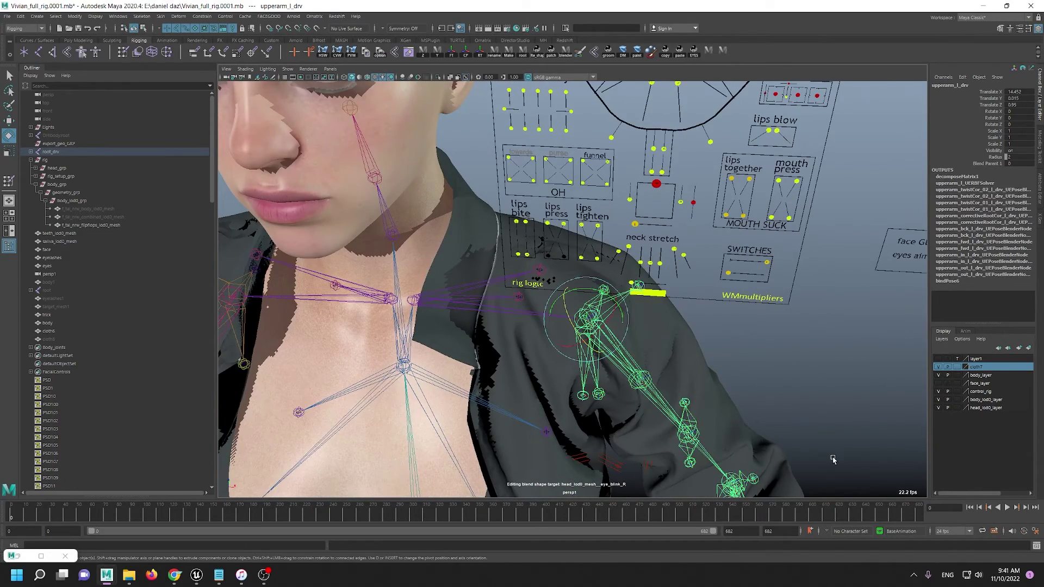
Step: Examine the left arm's joint chain in the jacket and select the left lower arm driver joint
scroll(792, 469, down, 8)
scroll(508, 211, up, 6)
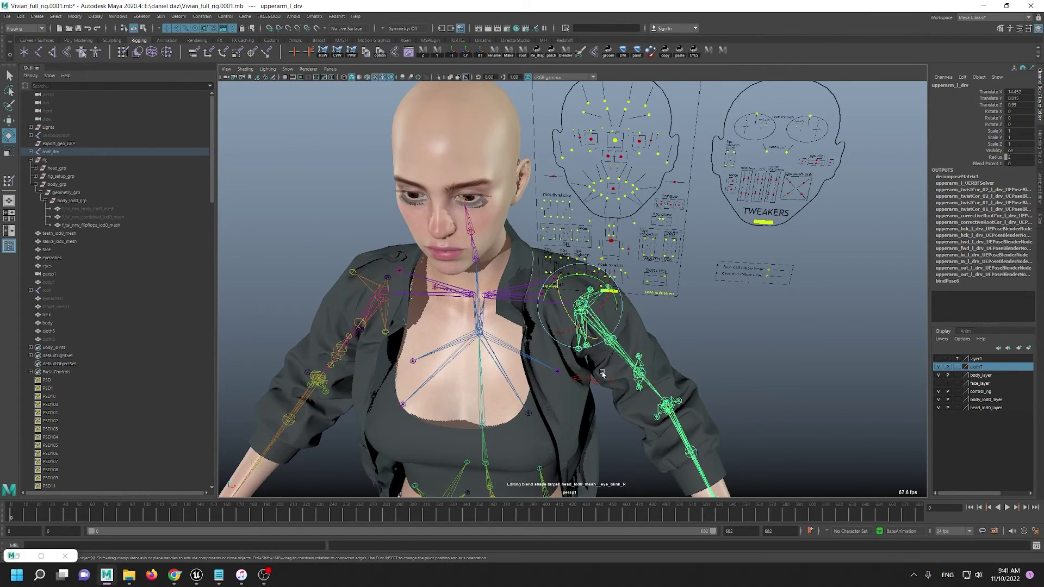
alt+middle_drag(622, 340, 644, 304)
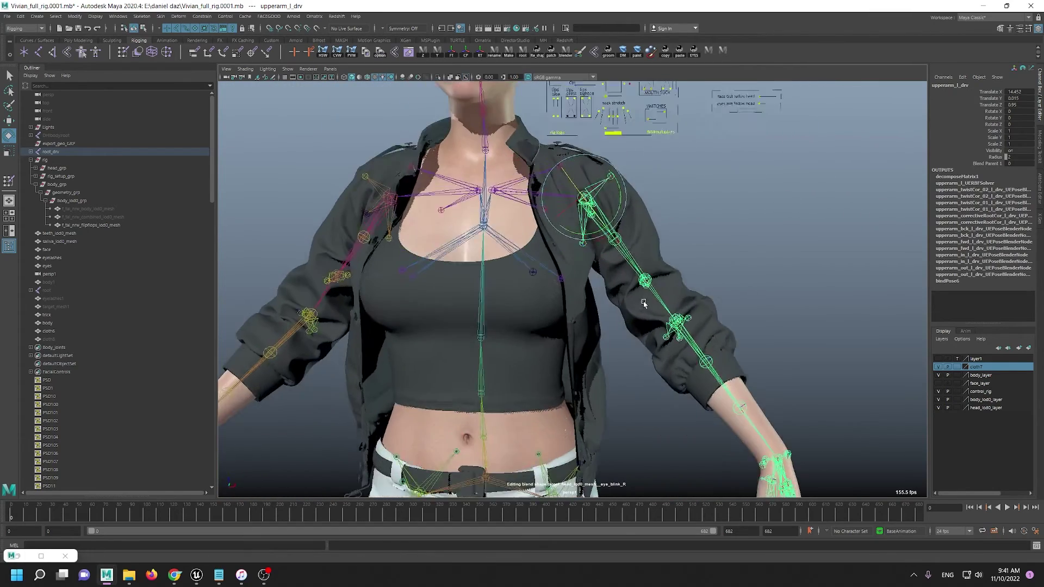
scroll(644, 303, down, 5)
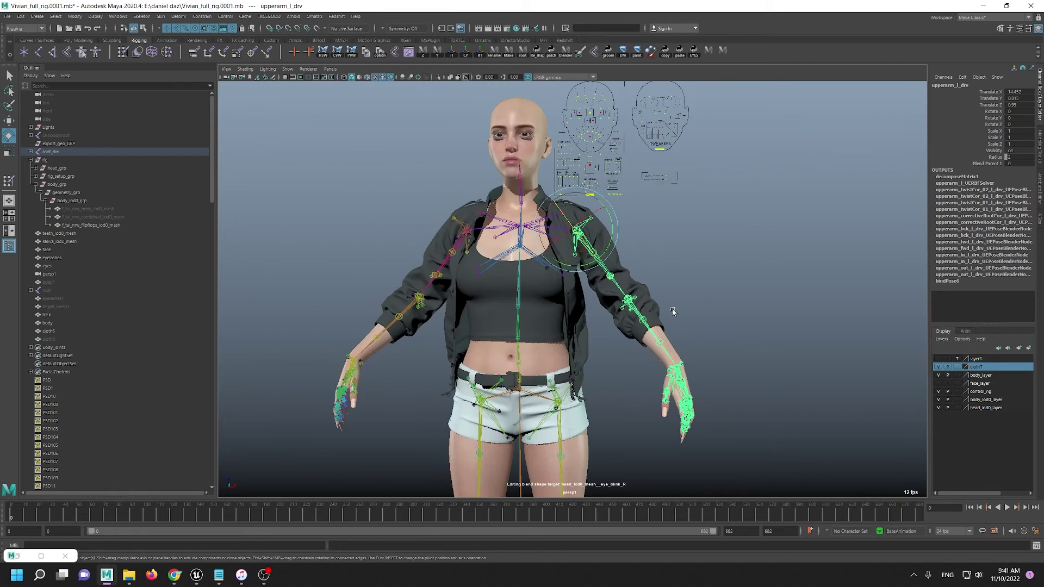
alt+drag(600, 250, 620, 322)
click(573, 382)
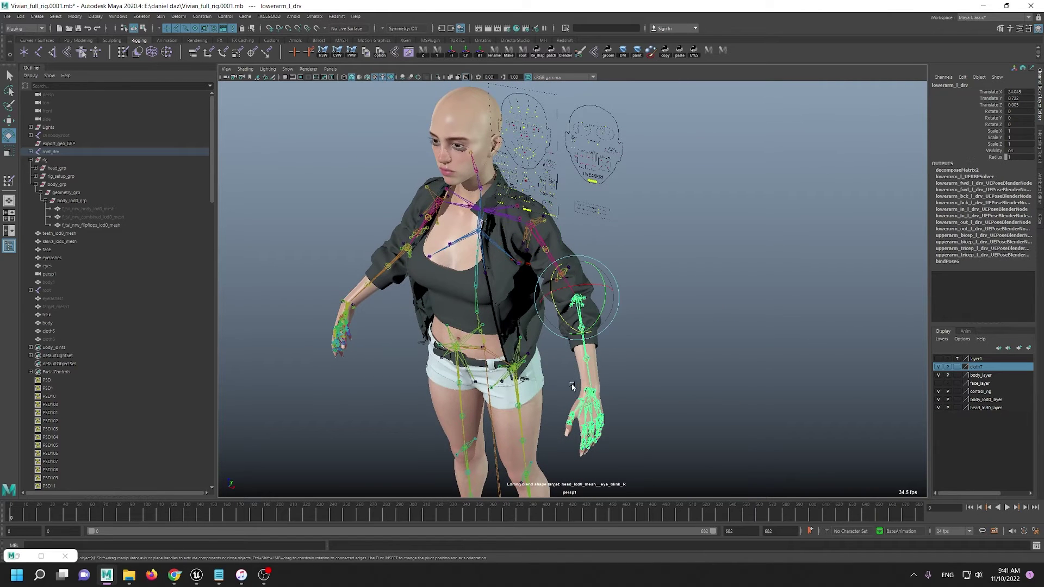
Step: Select the head driver joint and focus on it
alt+drag(511, 375, 533, 370)
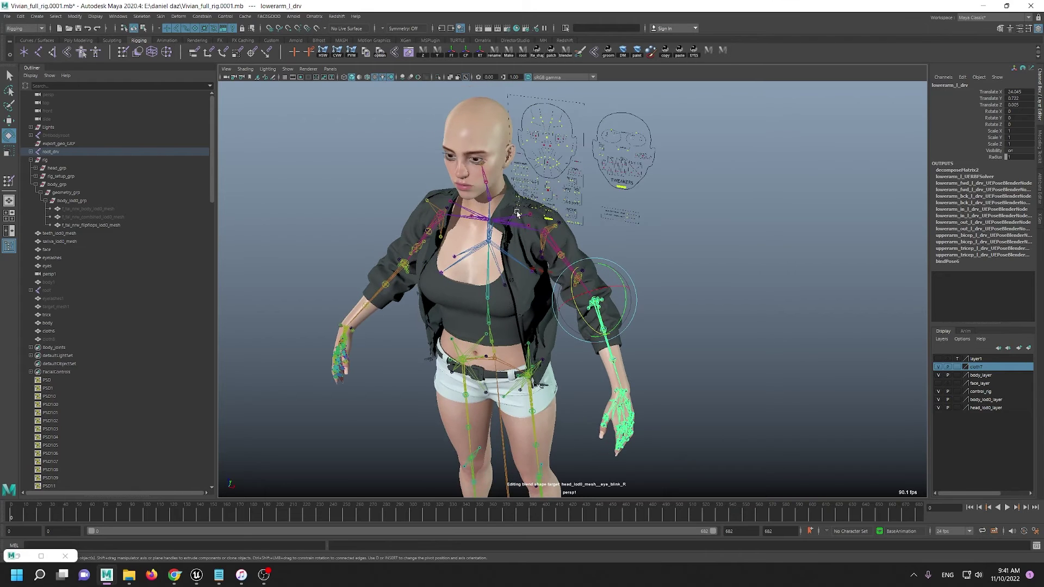
alt+middle_drag(516, 212, 535, 267)
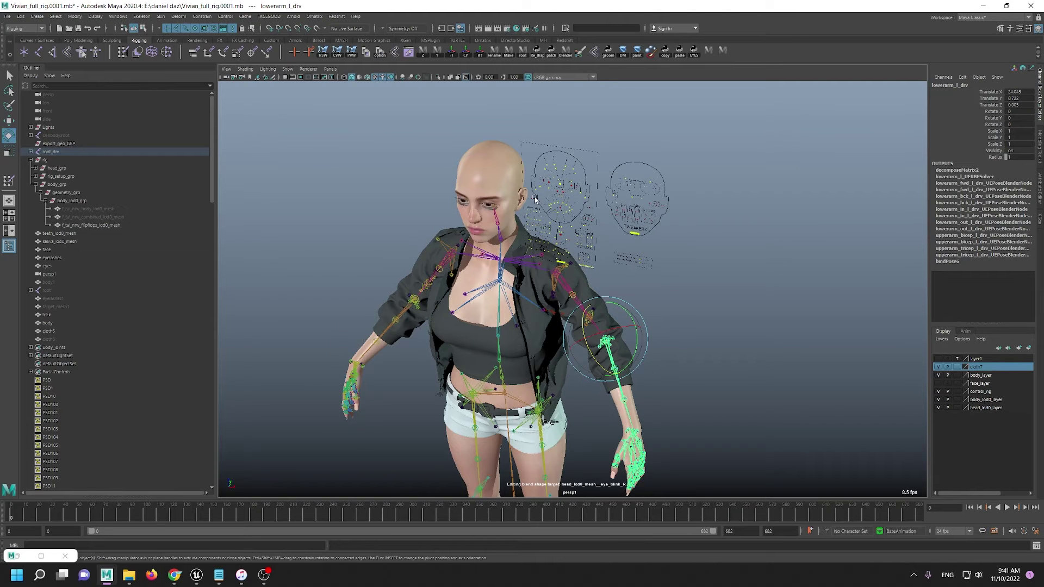
alt+middle_drag(491, 207, 501, 304)
scroll(458, 334, up, 3)
scroll(458, 334, up, 3)
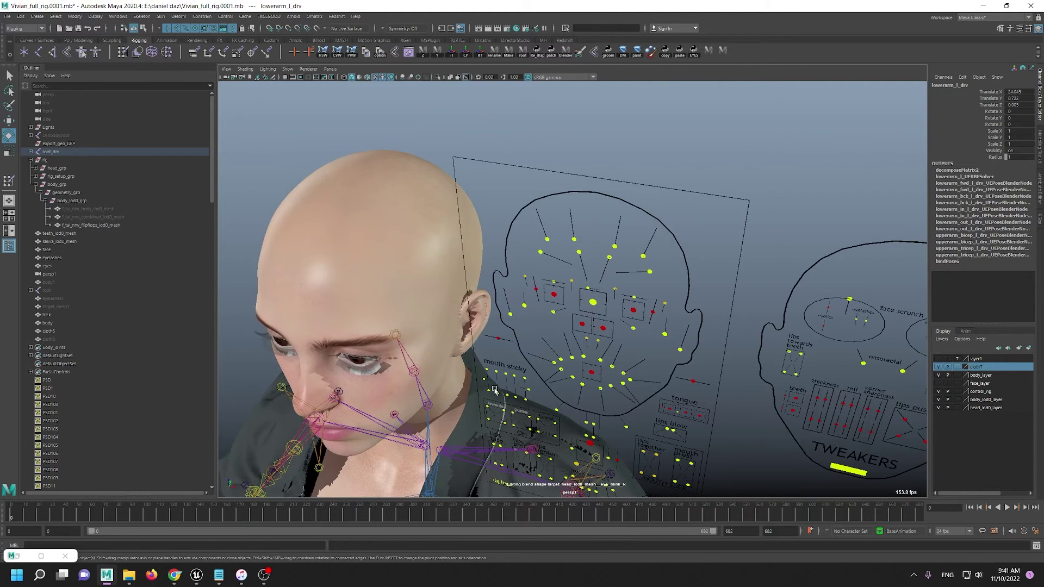
click(399, 334)
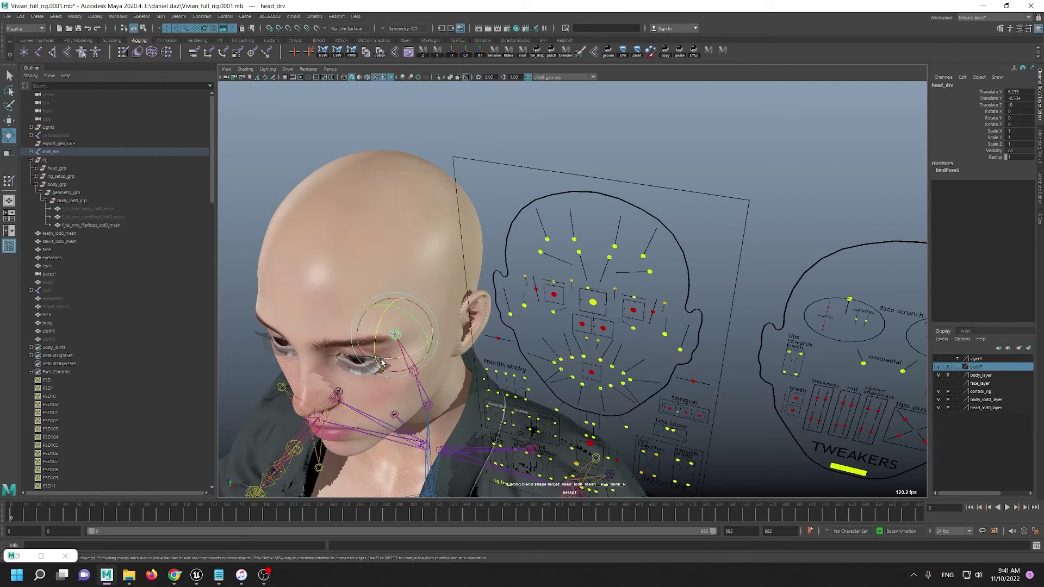
key(f)
Step: Examine the shaded face, eyes and lips from below, the front, both sides and above
scroll(731, 379, down, 5)
alt+drag(476, 344, 538, 231)
scroll(493, 311, down, 5)
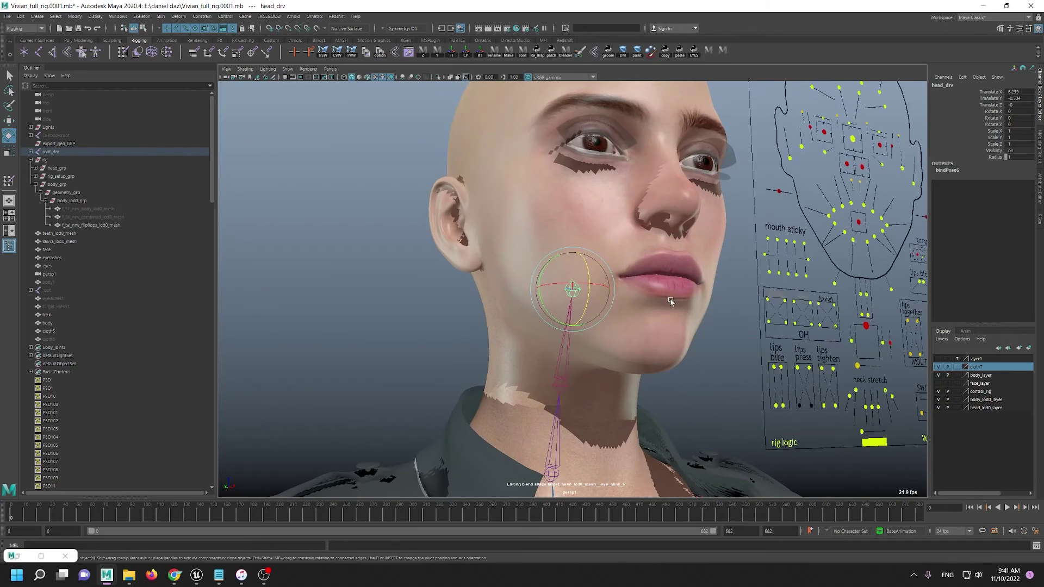
alt+right_drag(672, 301, 449, 278)
alt+middle_drag(576, 330, 549, 352)
alt+right_drag(550, 352, 479, 312)
alt+drag(480, 312, 441, 321)
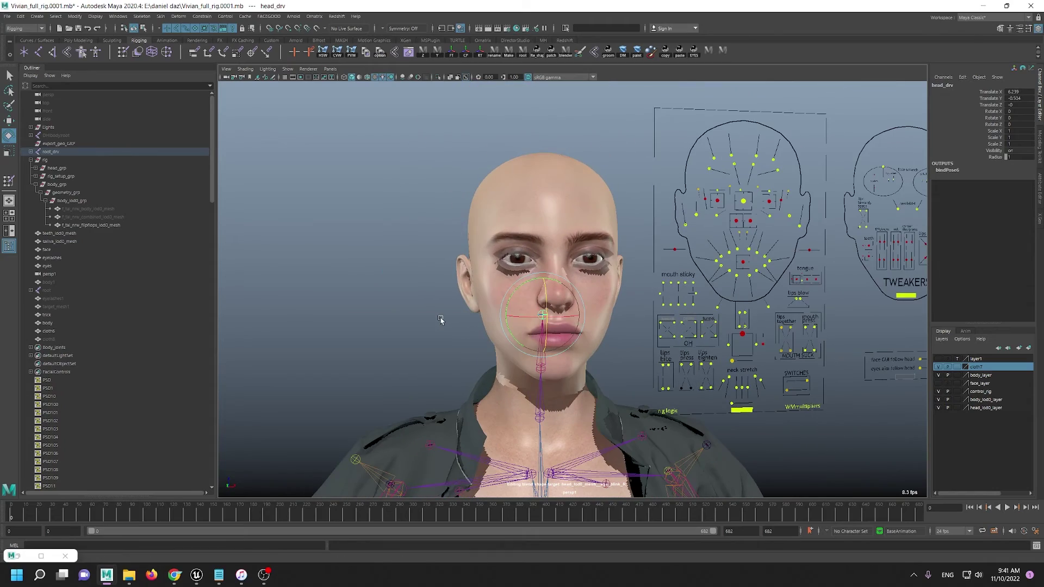
alt+right_drag(447, 317, 560, 320)
alt+middle_drag(593, 313, 594, 276)
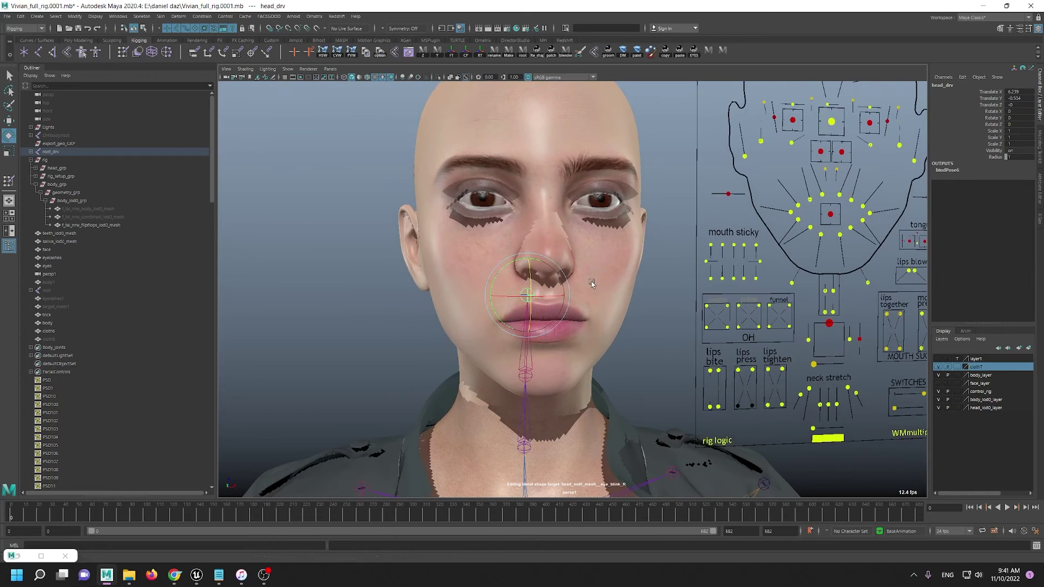
alt+drag(600, 273, 609, 277)
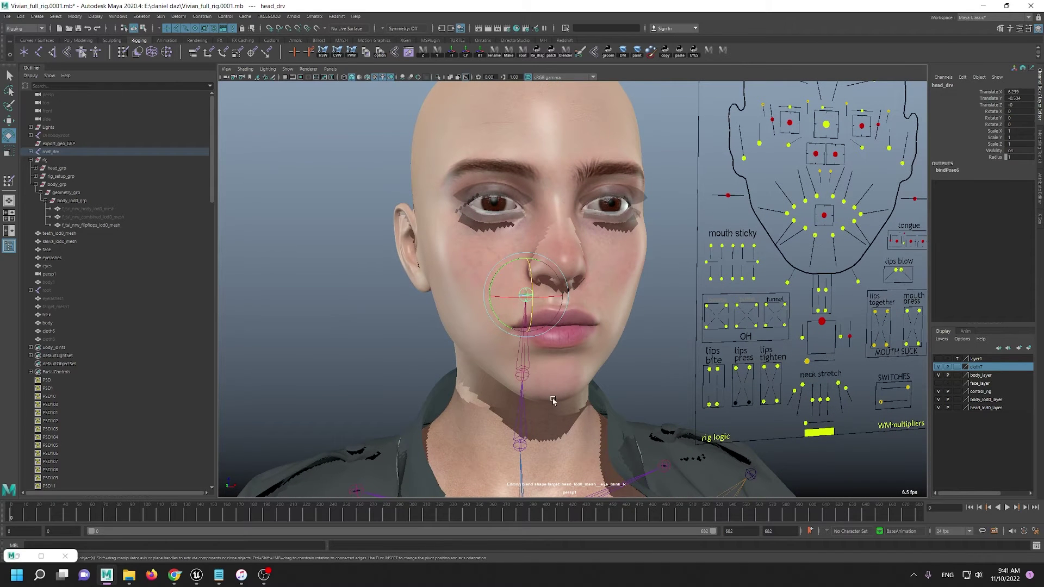
alt+drag(589, 410, 535, 398)
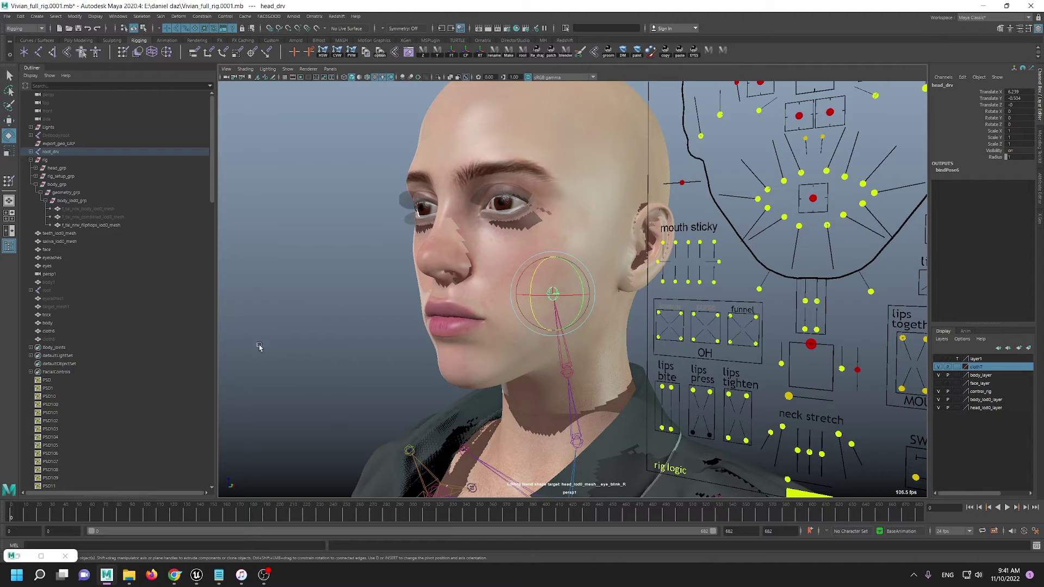
alt+drag(355, 321, 348, 352)
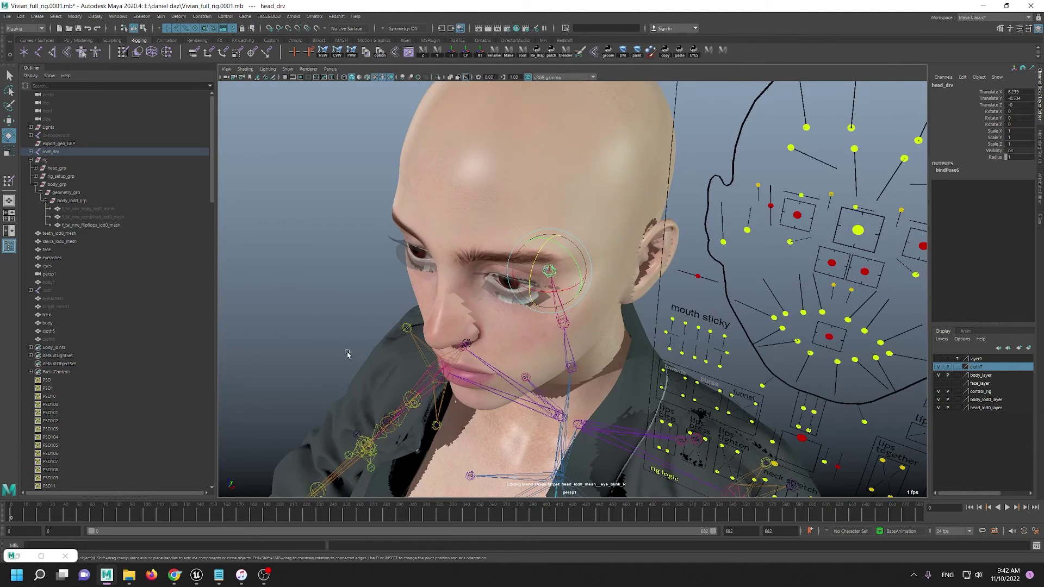
Step: Examine the clothed upper body and its joints from the character's right side around to the front
alt+right_drag(682, 383, 228, 240)
alt+drag(229, 240, 501, 212)
alt+right_drag(501, 213, 641, 304)
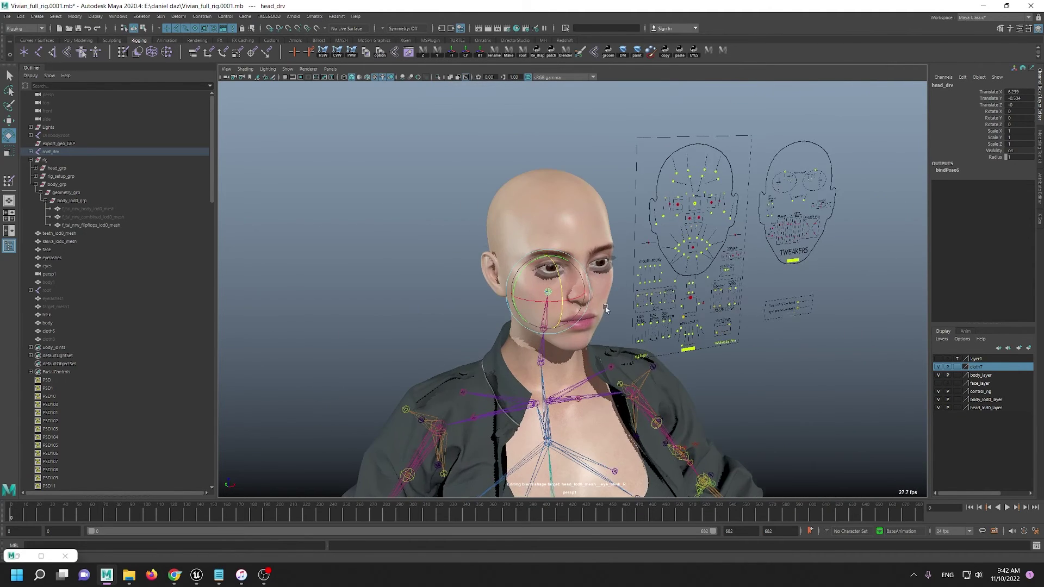
alt+drag(582, 305, 631, 300)
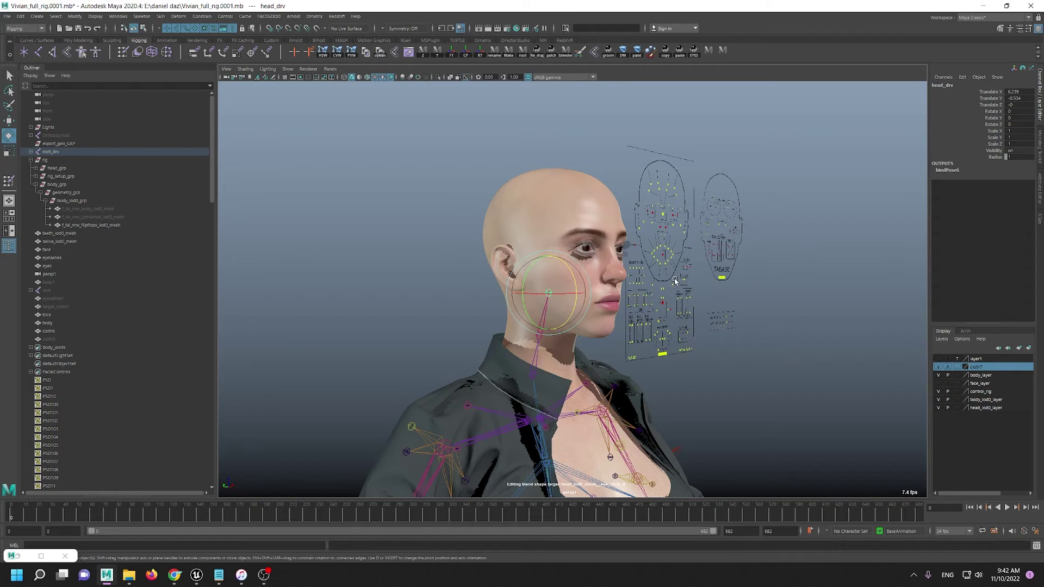
alt+middle_drag(571, 326, 543, 263)
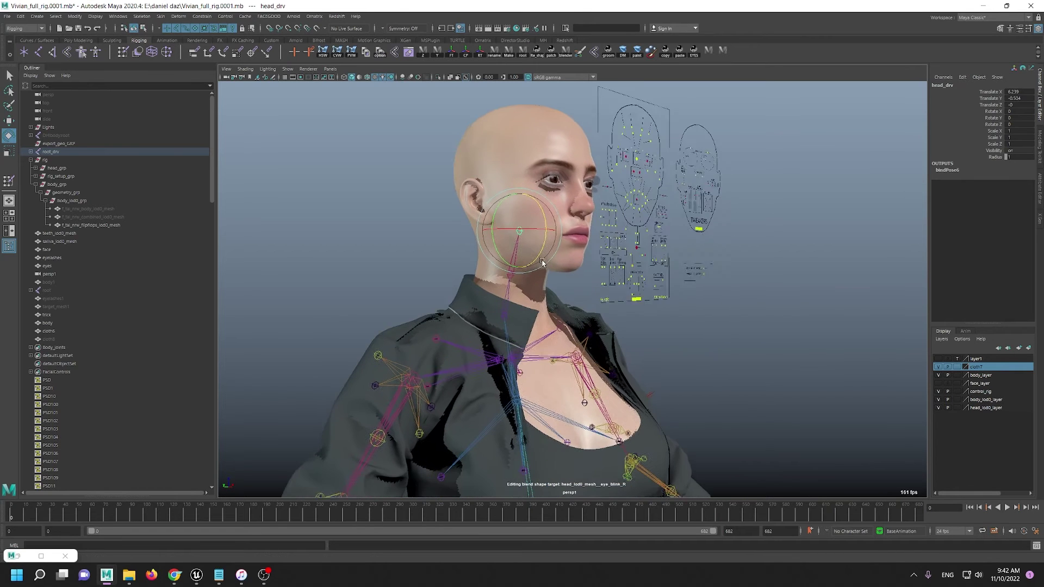
scroll(542, 262, down, 1)
scroll(517, 293, down, 2)
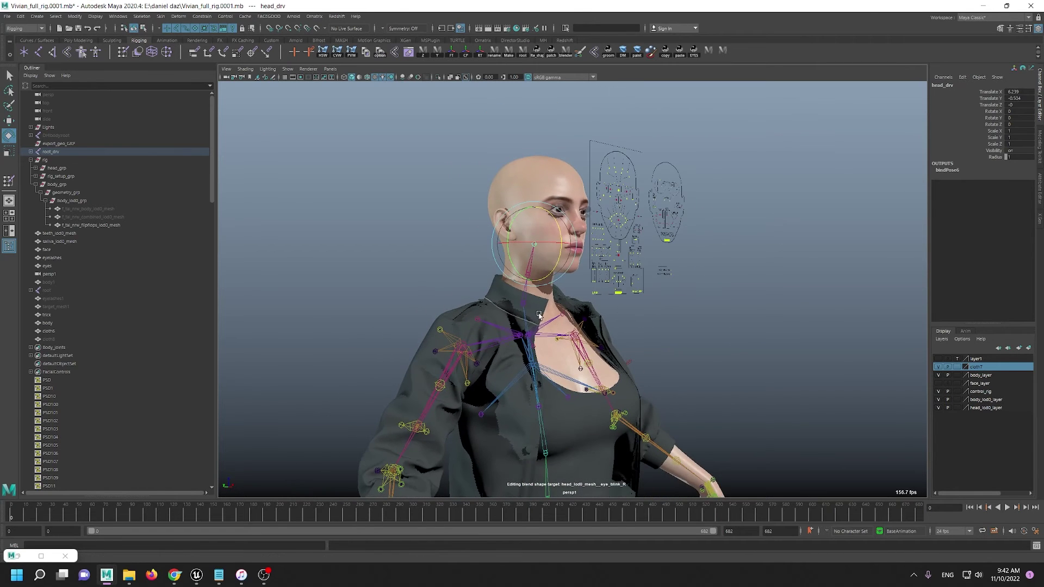
alt+drag(509, 301, 492, 311)
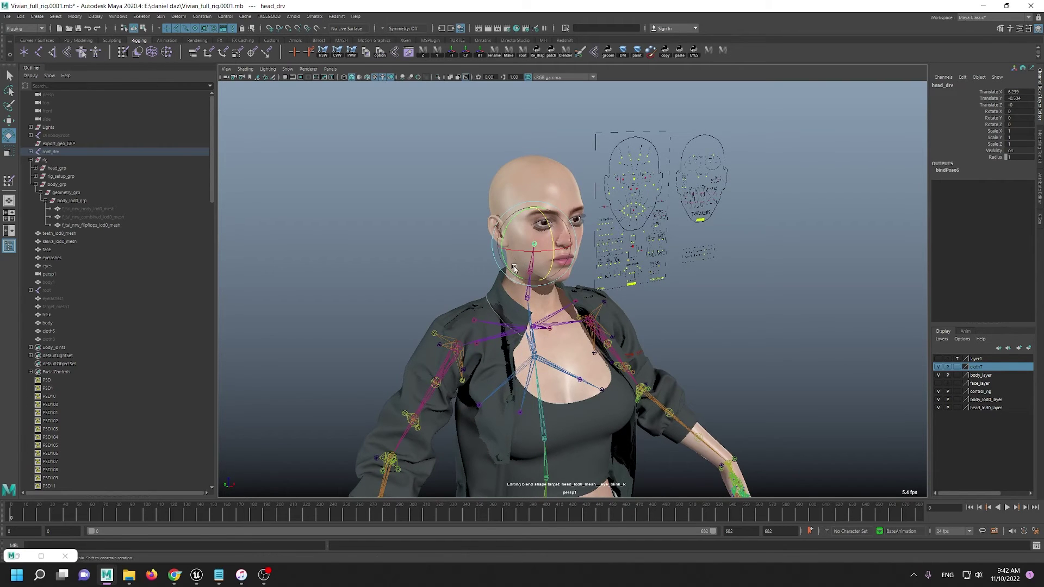
alt+drag(516, 270, 484, 264)
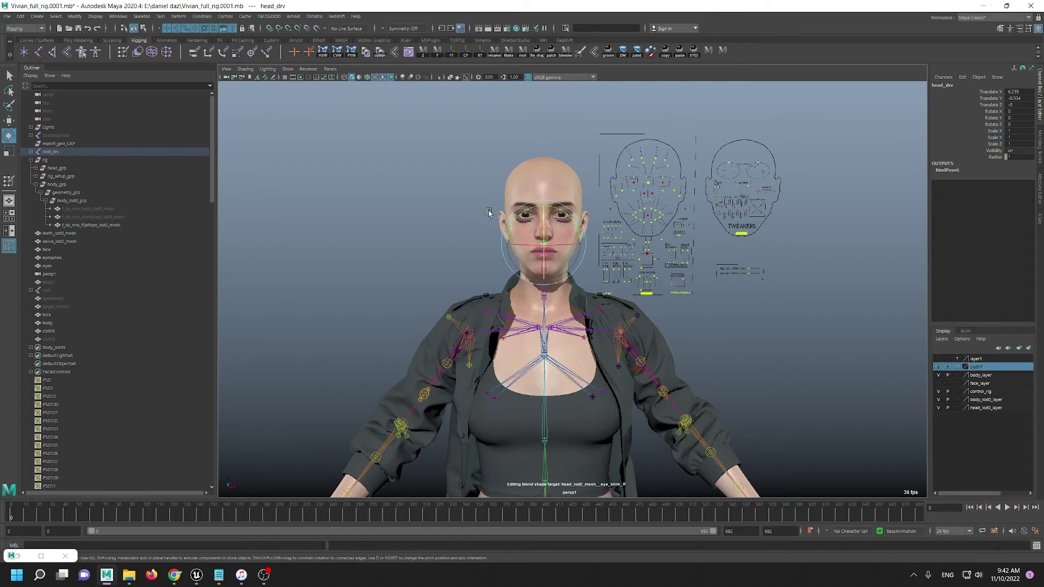
Step: Examine the shaded face close up from the front and slightly to each side
alt+right_drag(489, 214, 577, 320)
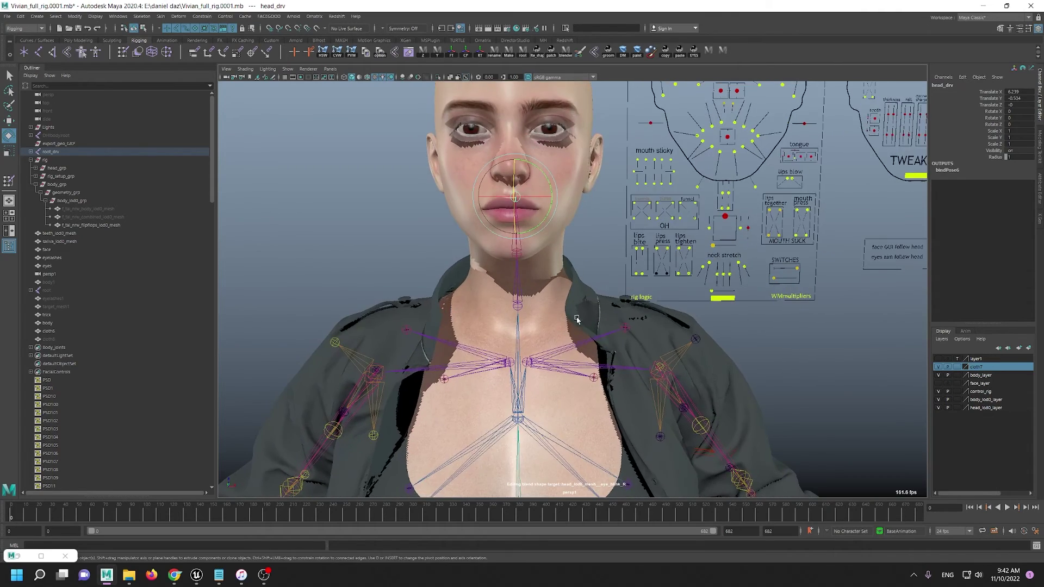
alt+middle_drag(637, 272, 665, 368)
alt+right_drag(435, 245, 562, 380)
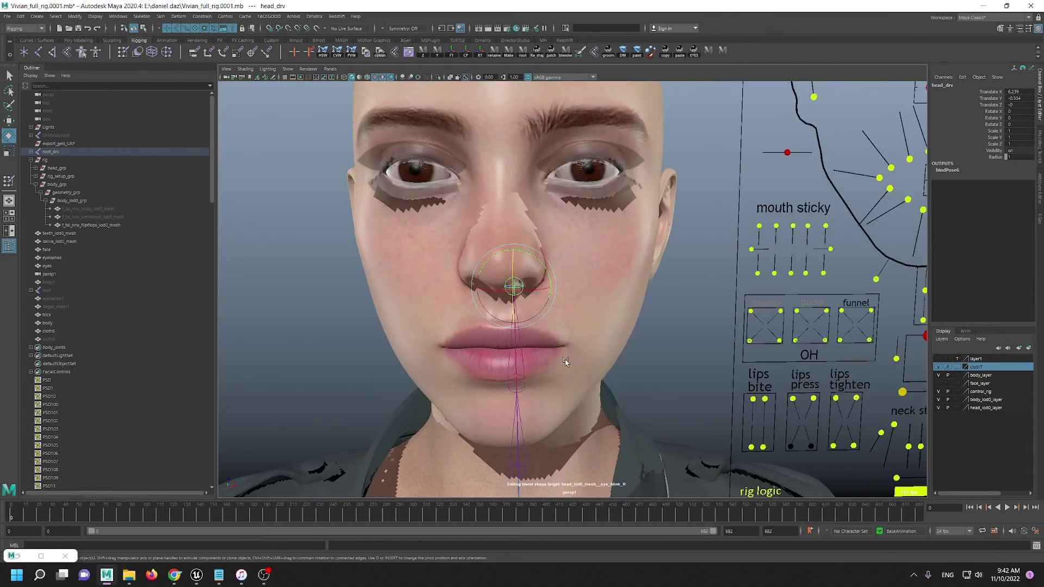
alt+drag(565, 362, 489, 352)
alt+drag(361, 299, 555, 313)
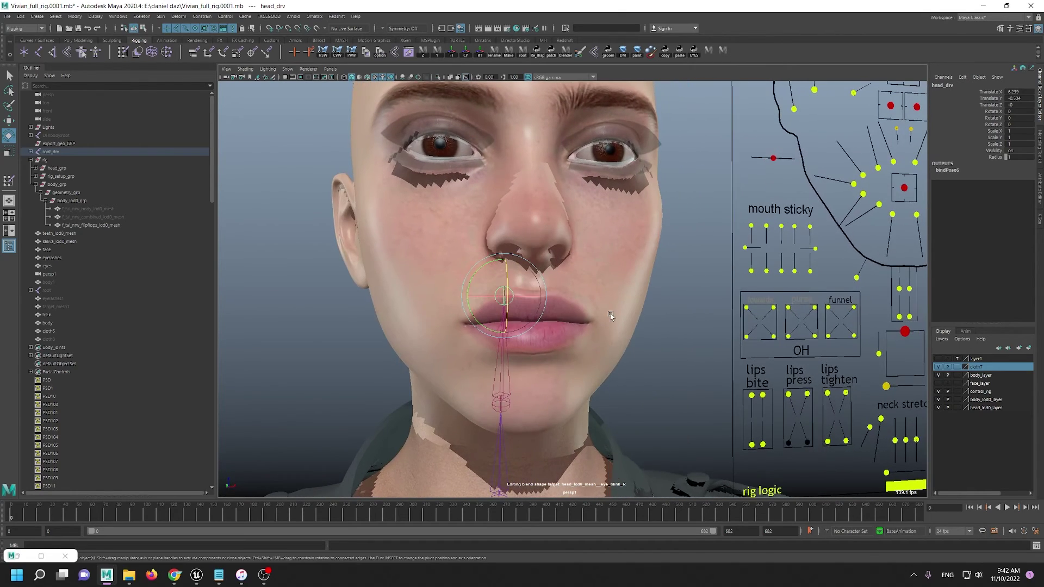
Step: Deselect the head driver joint and examine the shaded face from the front and from the character's left side
click(677, 244)
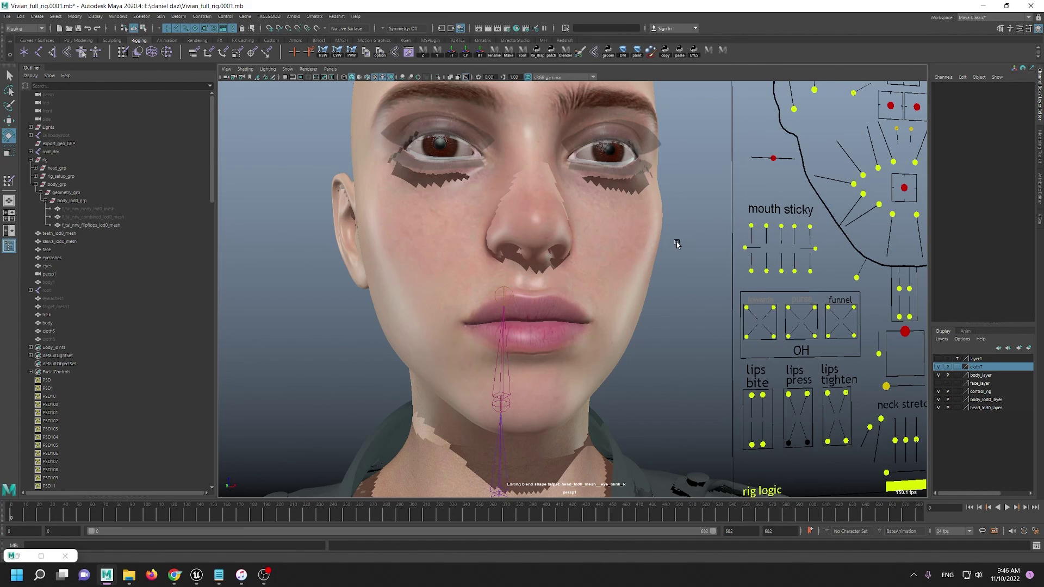
scroll(428, 235, down, 3)
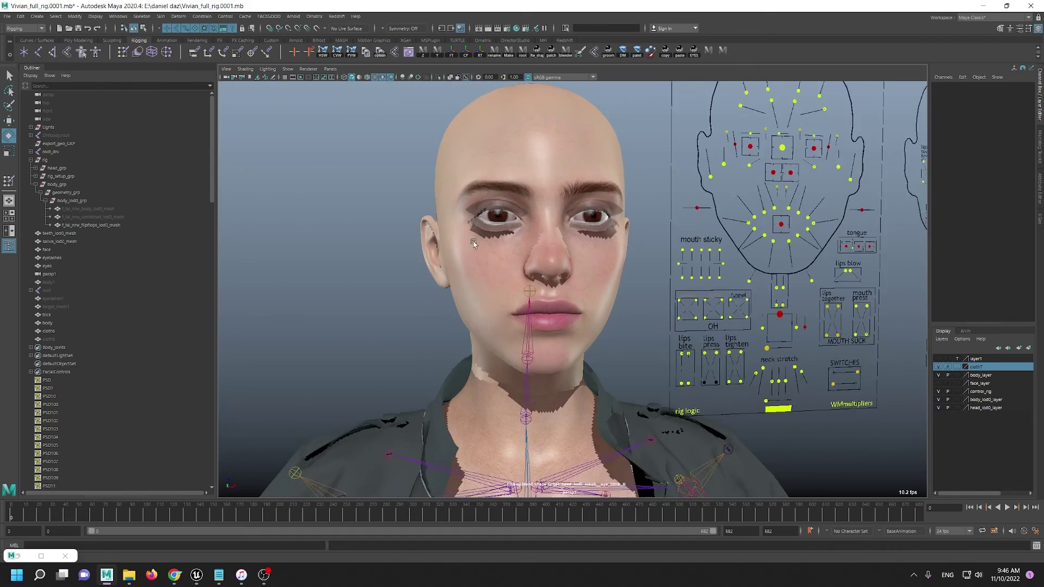
scroll(473, 243, up, 5)
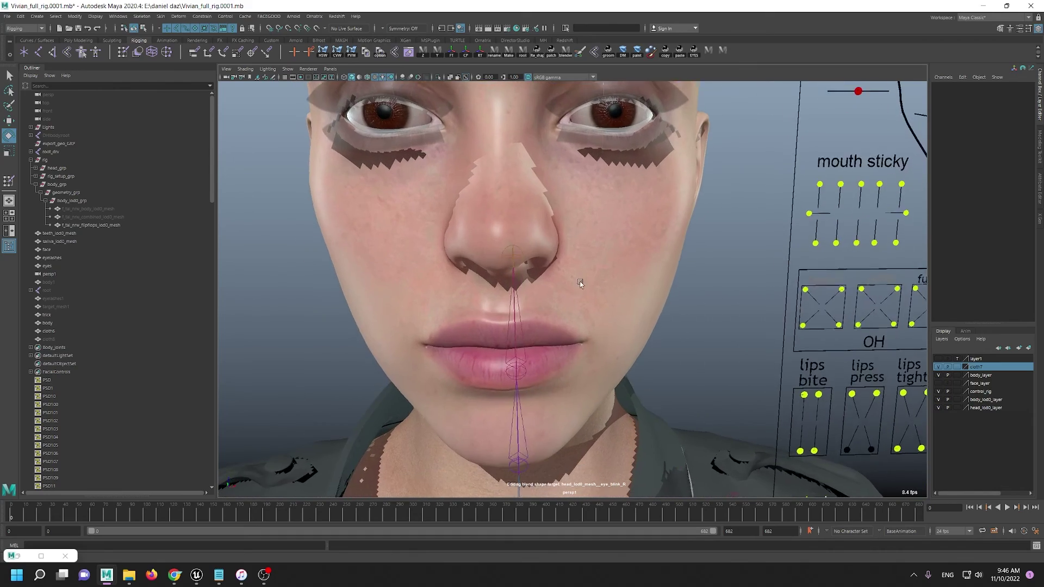
alt+right_drag(592, 362, 507, 312)
alt+drag(508, 312, 441, 316)
alt+right_drag(440, 315, 506, 380)
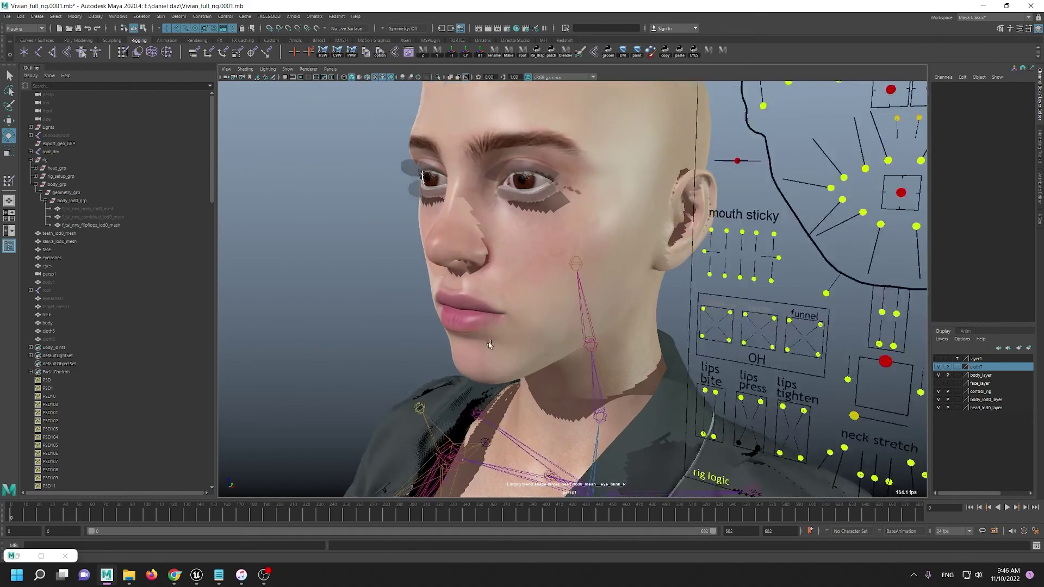
alt+drag(481, 322, 633, 315)
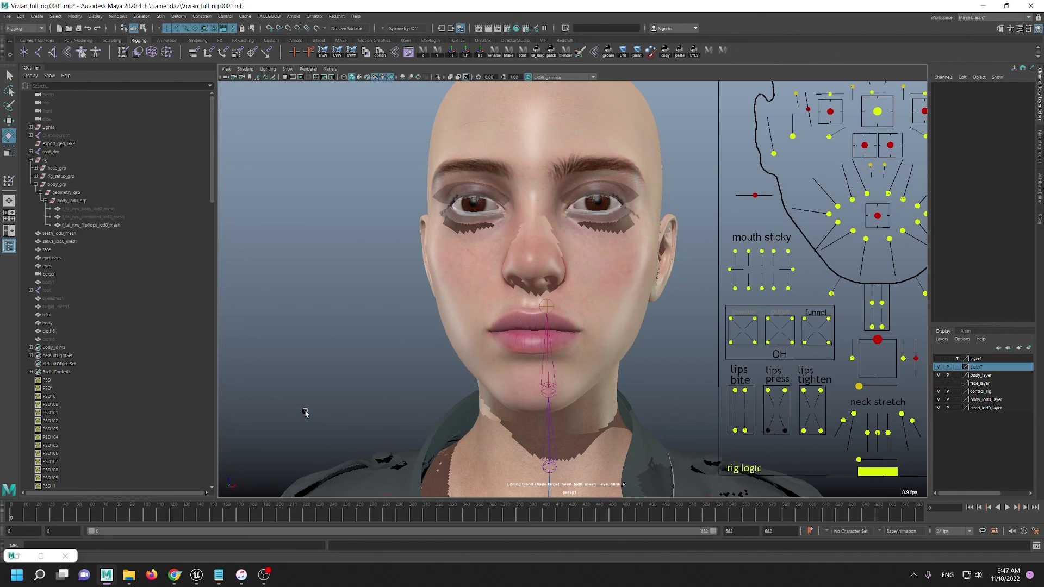
mouse_move(265, 579)
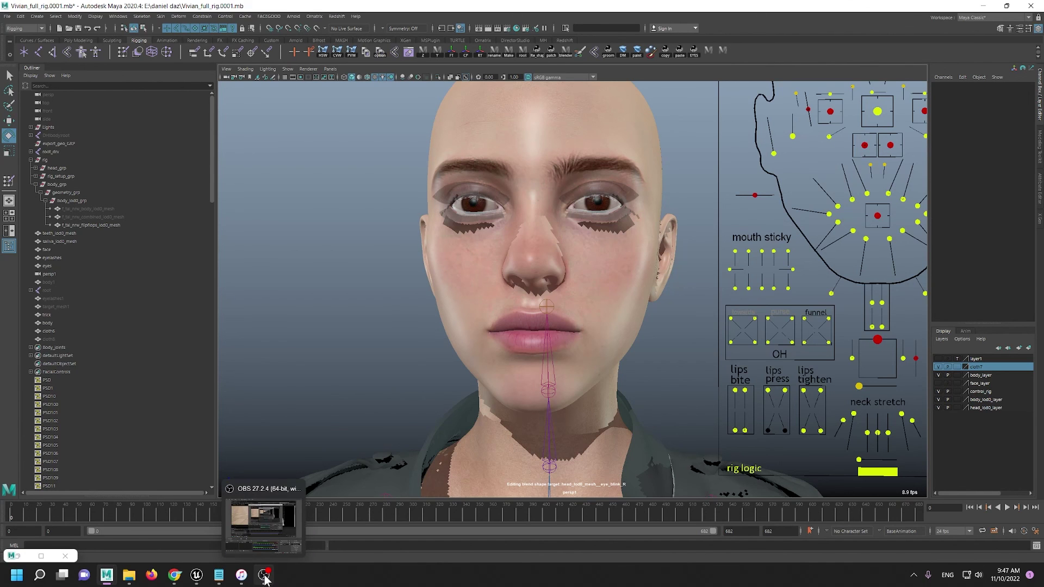